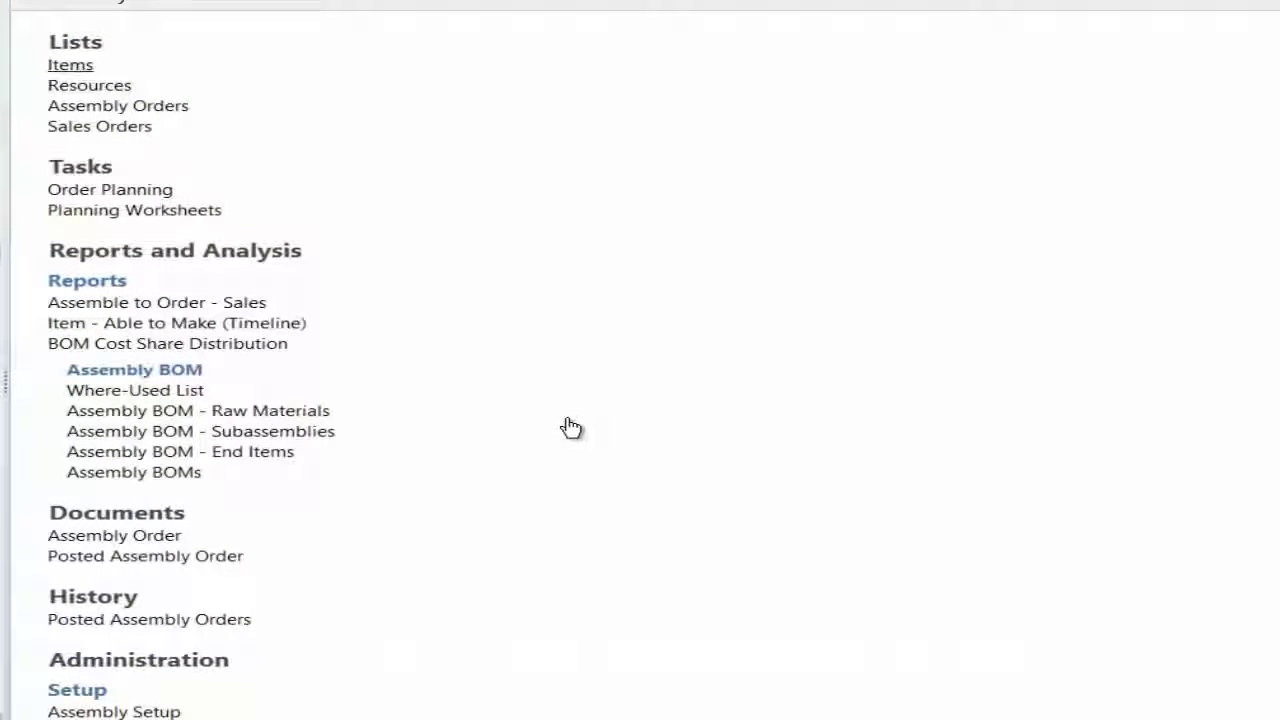
Find item 8924-W in the Items list by its number and open its item card for editing.
{"action": "left_click", "coordinate": [70, 64]}
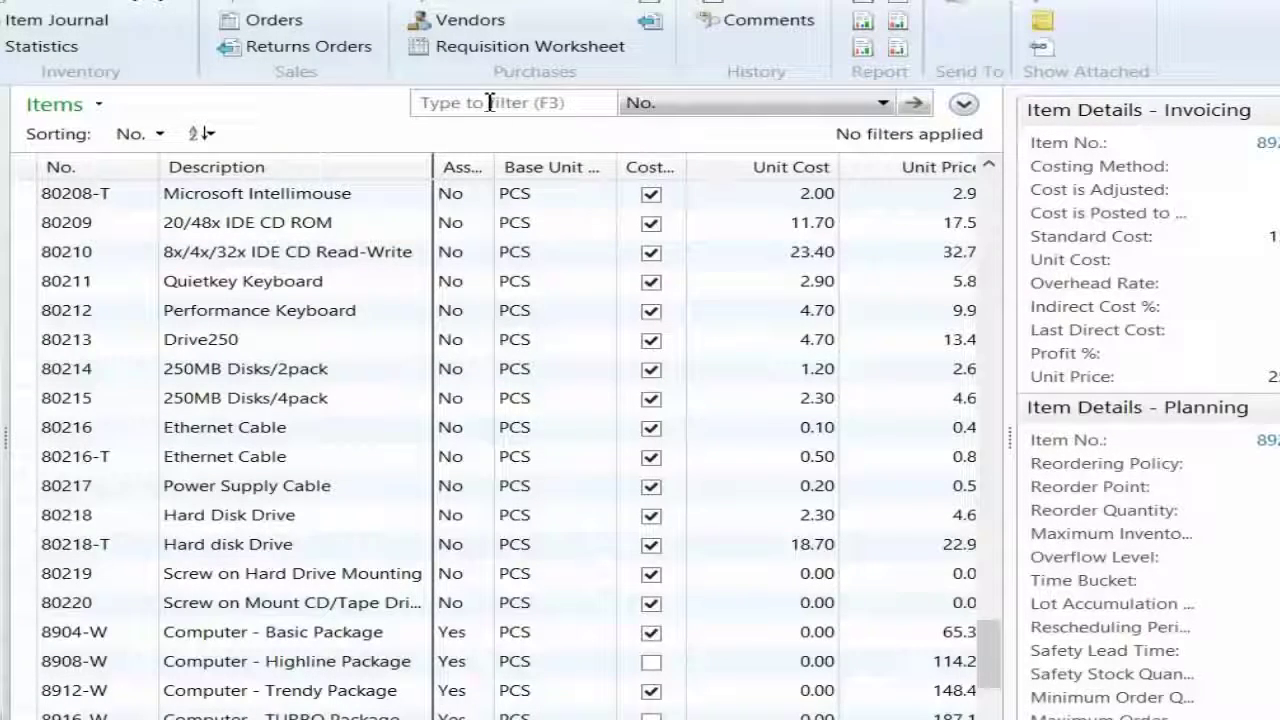
{"action": "left_click", "coordinate": [489, 103]}
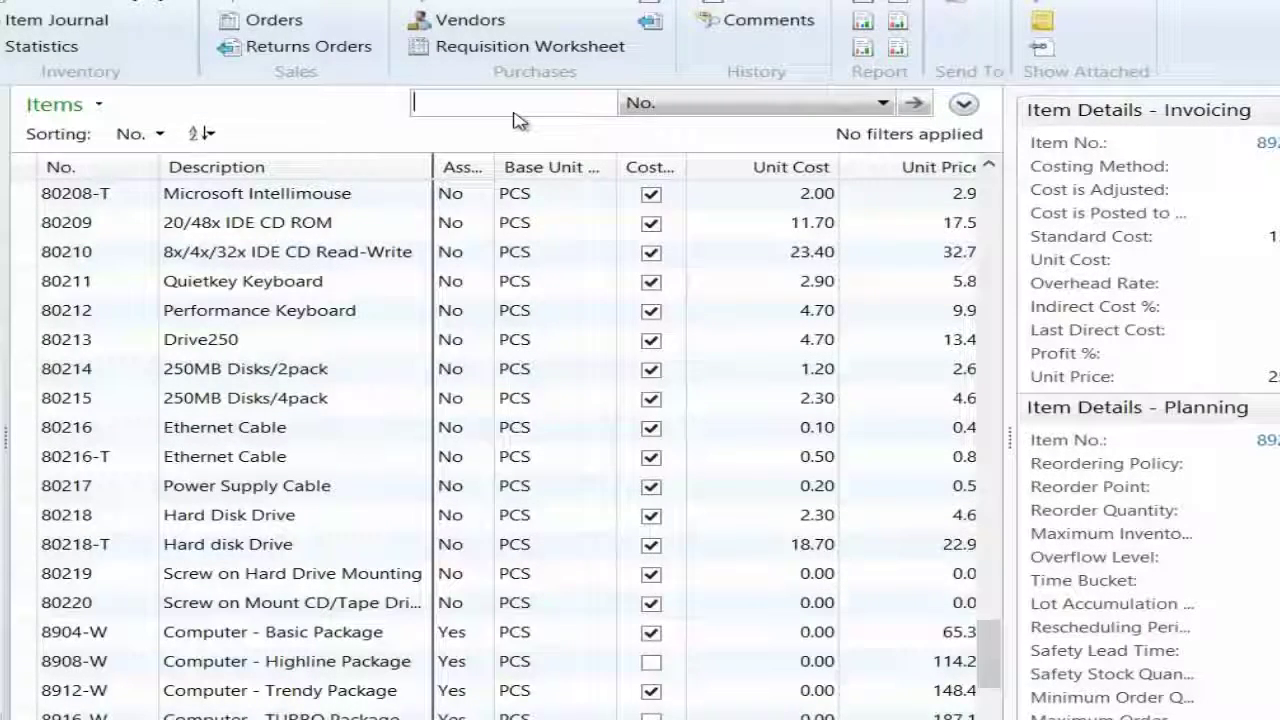
{"action": "type", "text": "8924-w"}
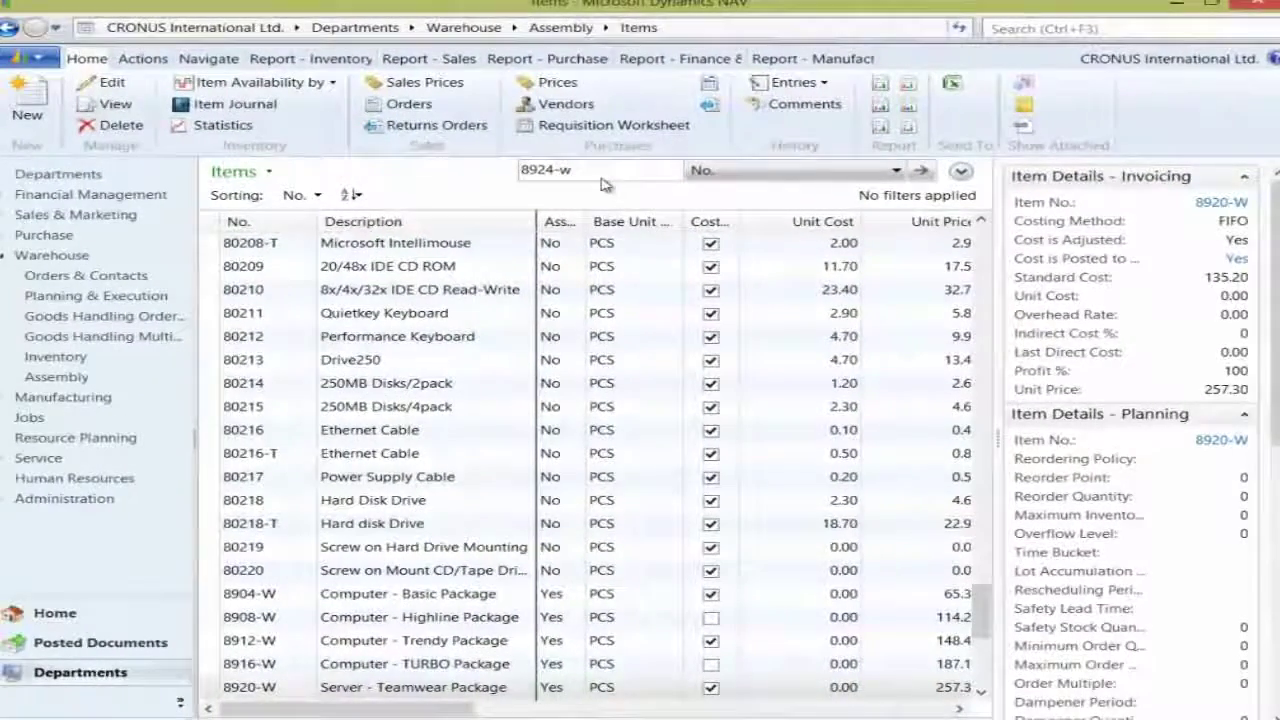
{"action": "key", "text": "Return"}
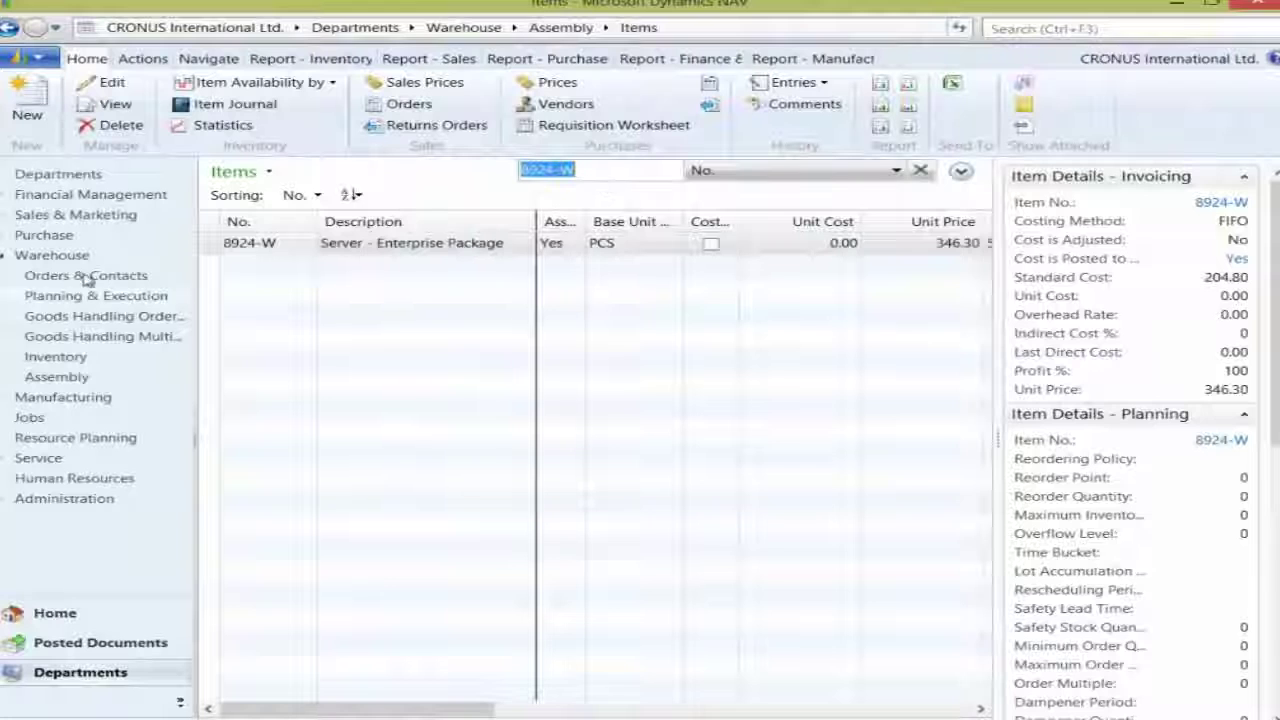
{"action": "left_click", "coordinate": [249, 246]}
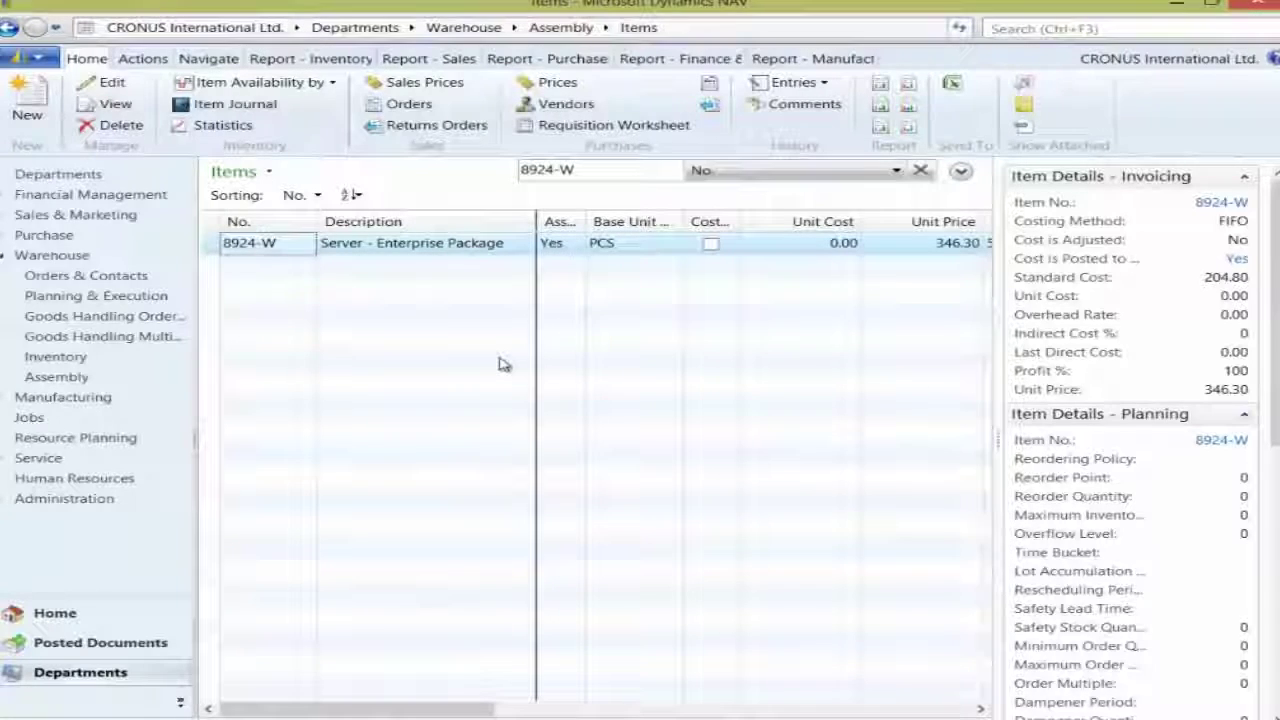
{"action": "key", "text": "ctrl+shift+e"}
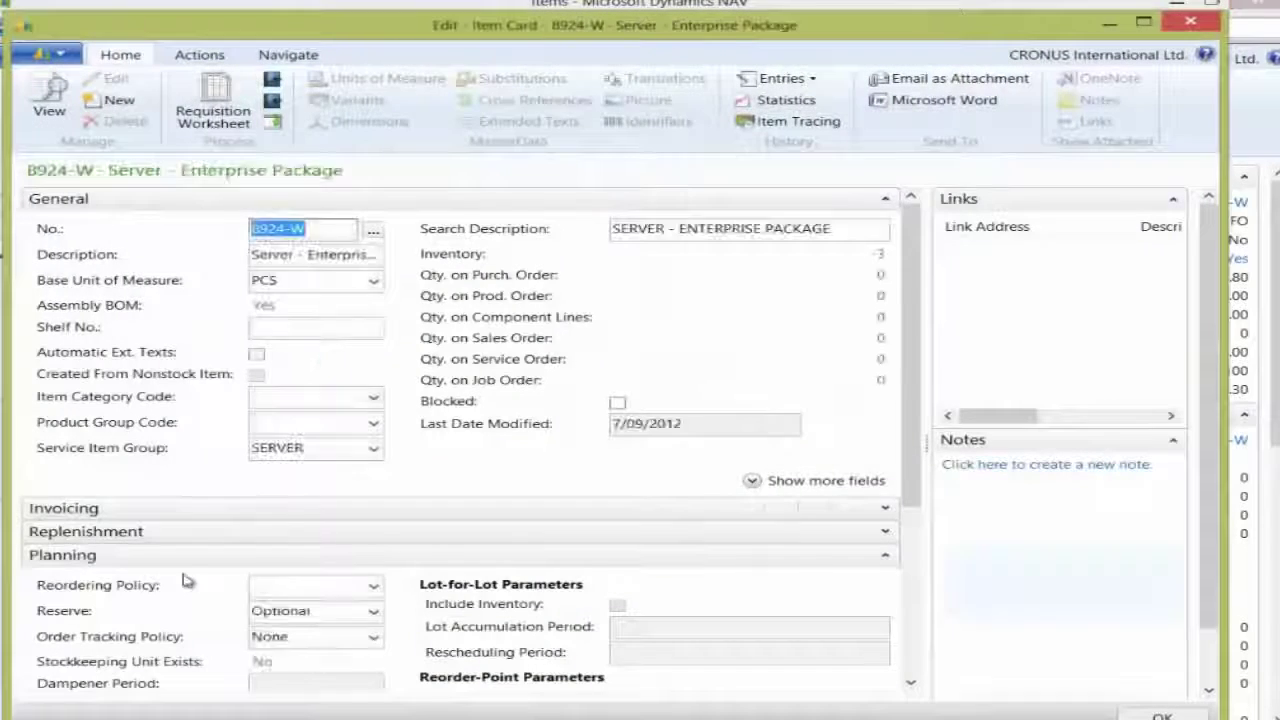
Set the assembly policy to Assemble-to-Order in the replenishment settings of item 8924-W and close the card.
{"action": "left_click", "coordinate": [325, 531]}
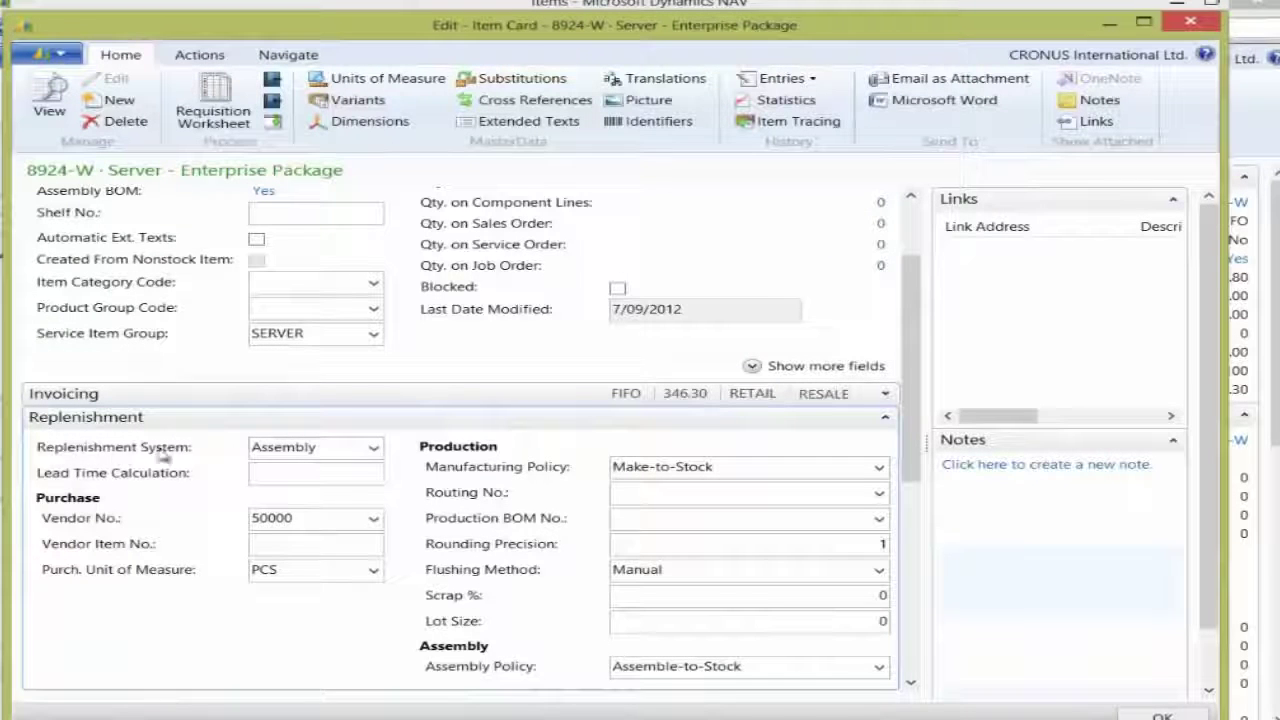
{"action": "double_click", "coordinate": [251, 447]}
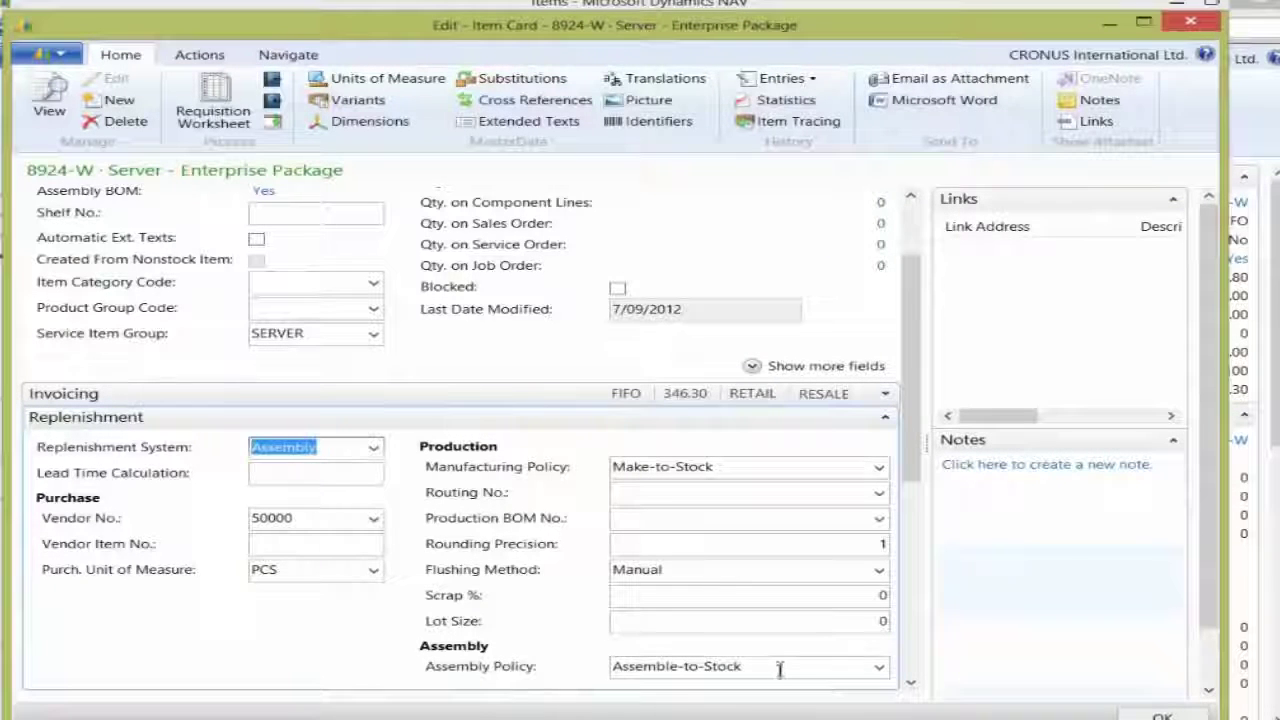
{"action": "left_click", "coordinate": [879, 666]}
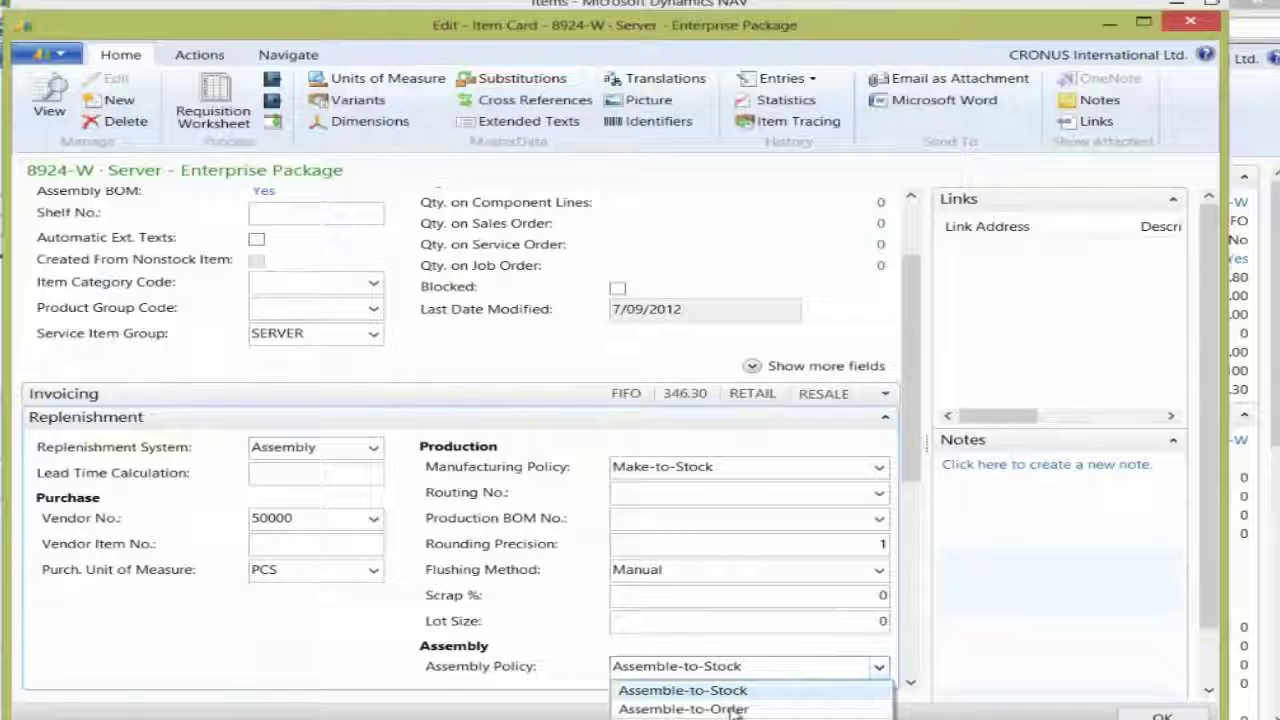
{"action": "left_click", "coordinate": [683, 708]}
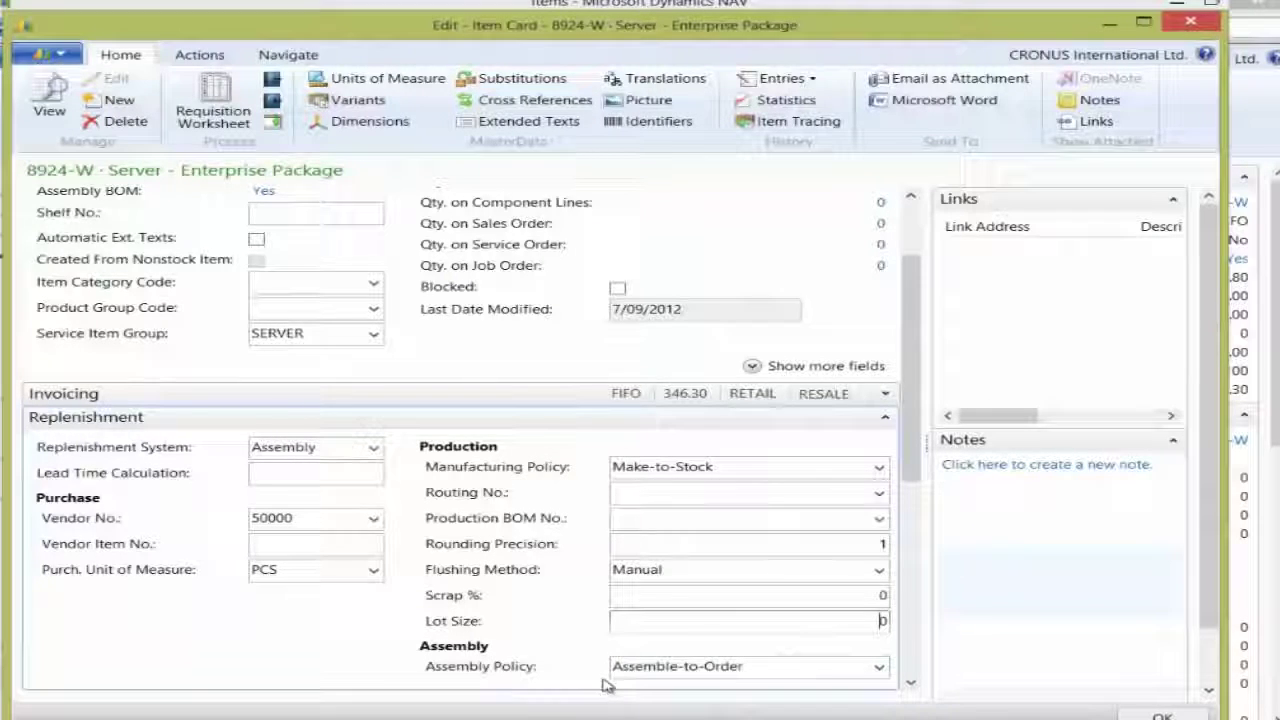
{"action": "scroll", "coordinate": [563, 594], "scroll_direction": "up", "scroll_amount": 2}
{"action": "key", "text": "Escape"}
Filter the Items list to number 80027 and open that item's card for editing.
{"action": "left_click_drag", "start_coordinate": [603, 174], "coordinate": [334, 169]}
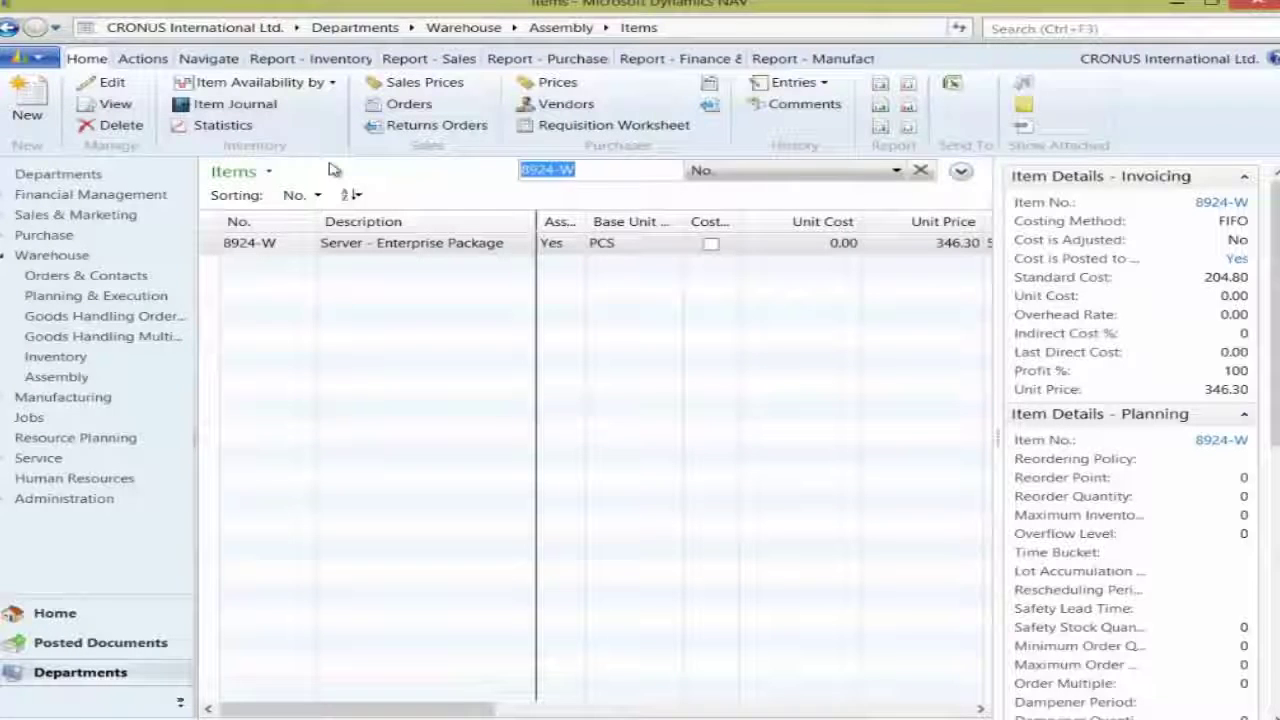
{"action": "type", "text": "80027"}
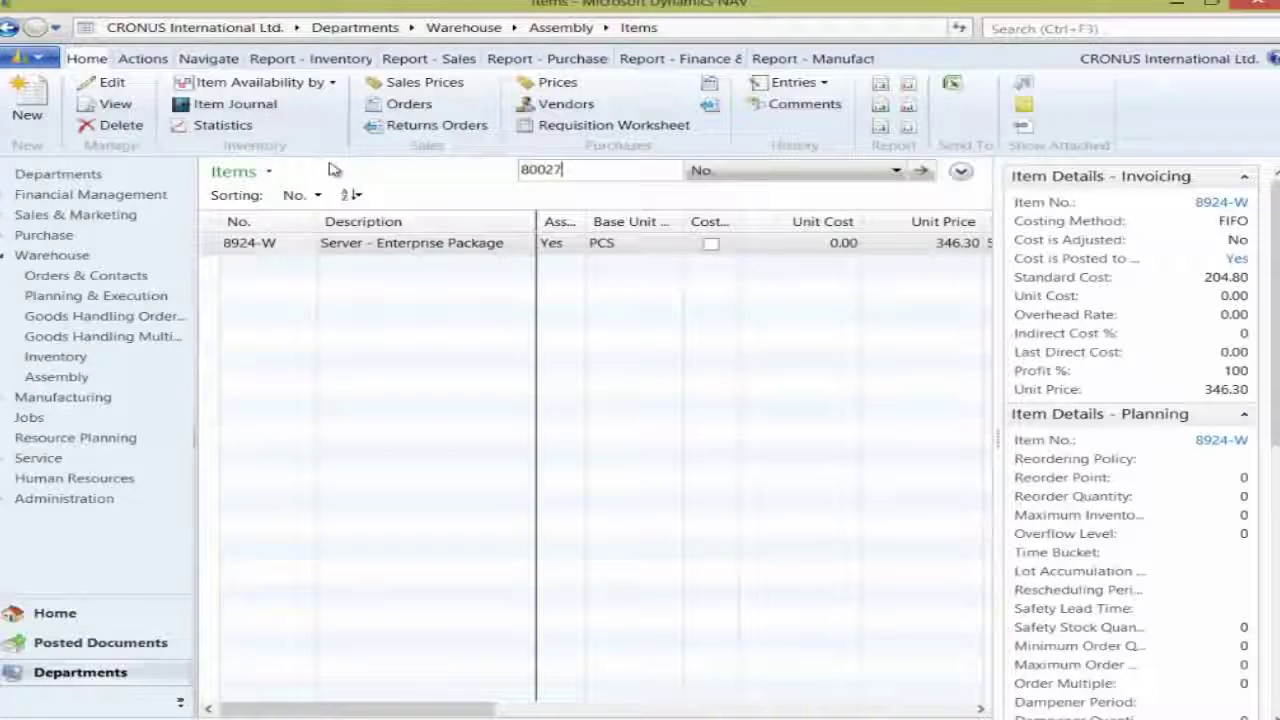
{"action": "key", "text": "Return"}
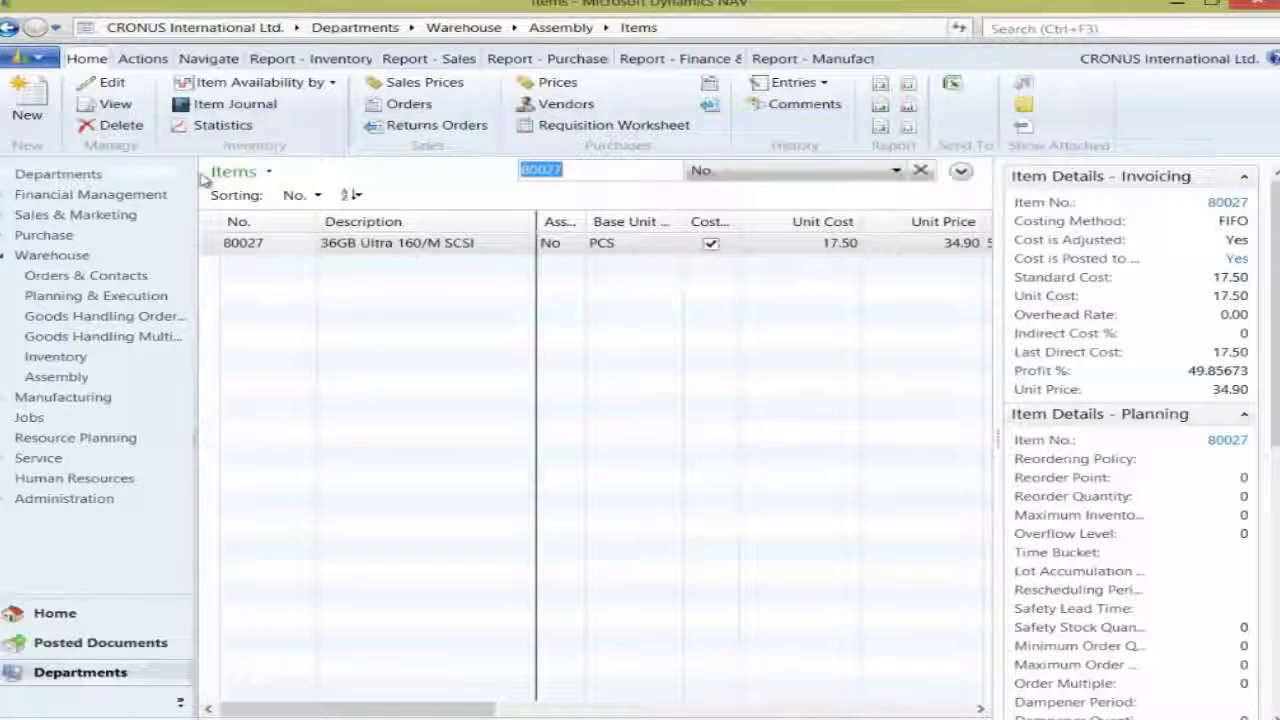
{"action": "left_click", "coordinate": [254, 248]}
{"action": "key", "text": "ctrl+shift+e"}
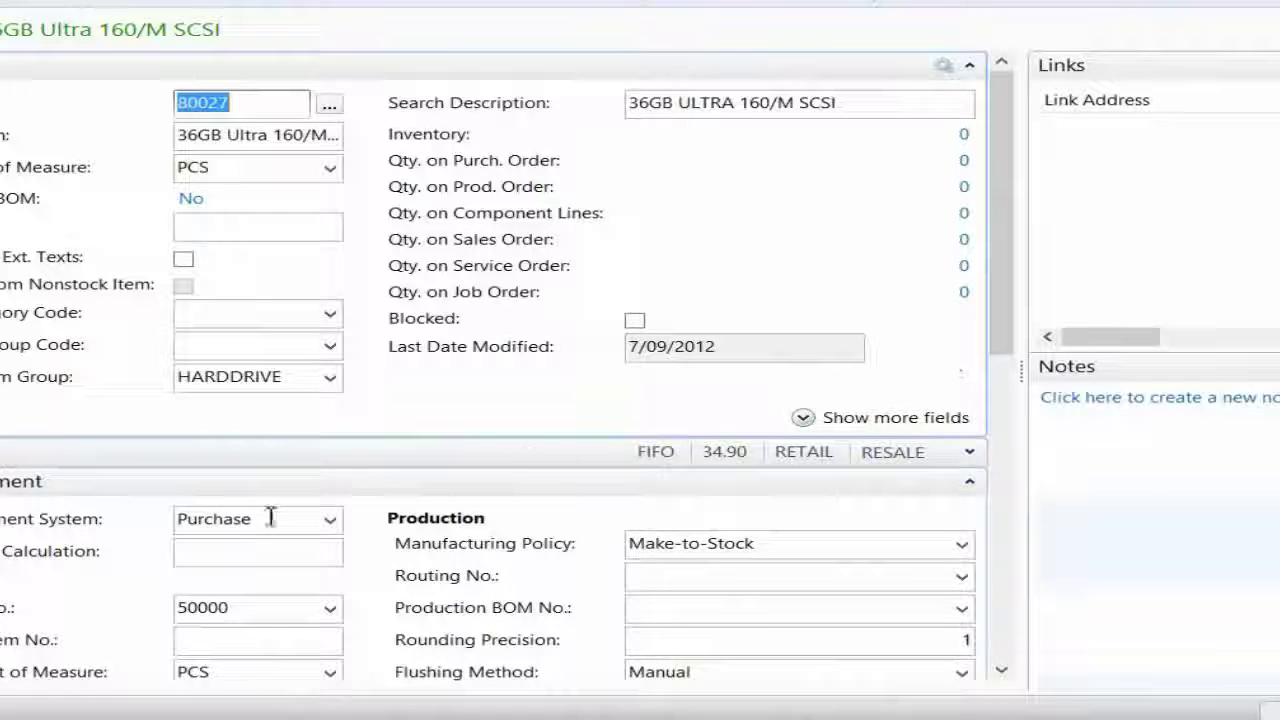
Assign the item tracking code LOTALL to item 80027 and close its card.
{"action": "left_click", "coordinate": [200, 489]}
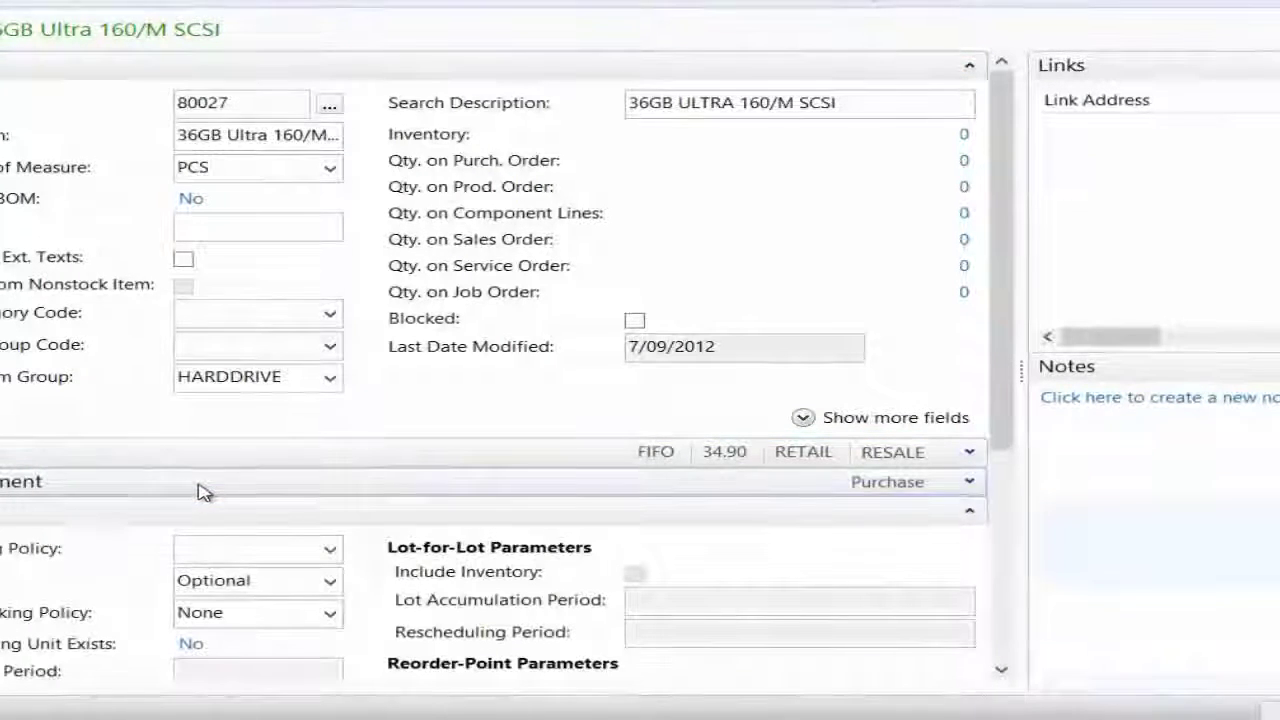
{"action": "left_click", "coordinate": [258, 519]}
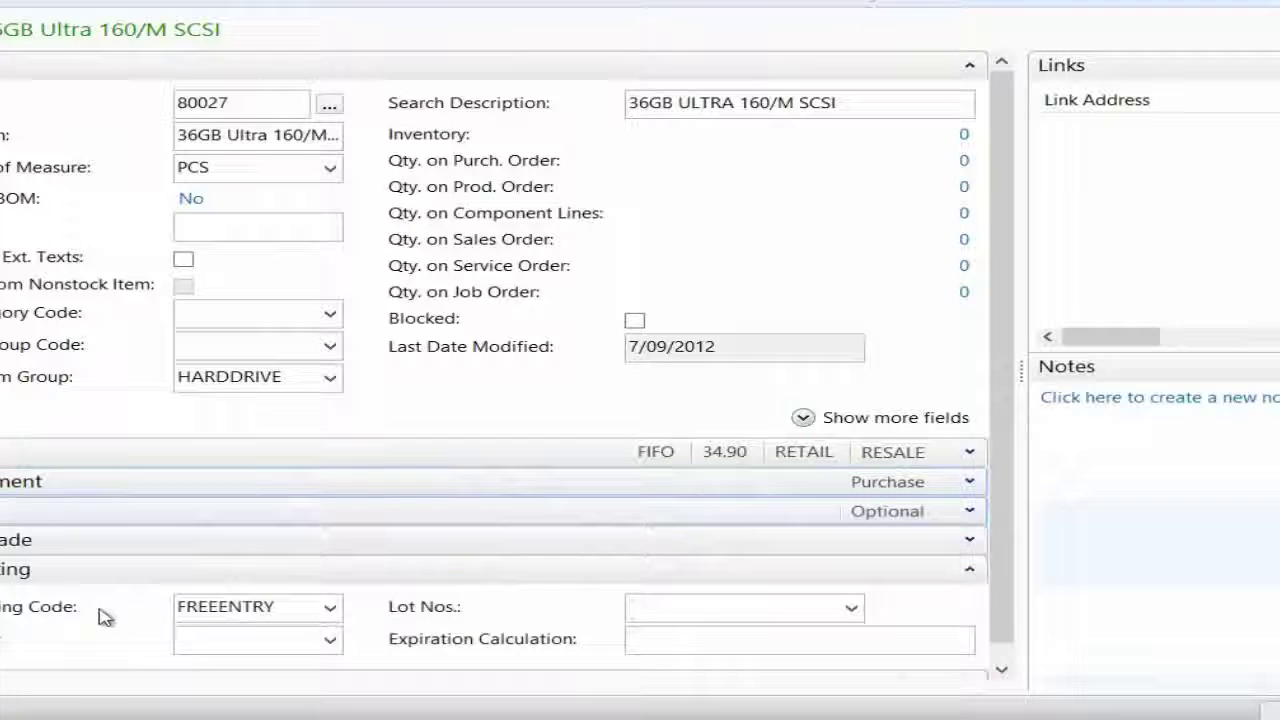
{"action": "left_click", "coordinate": [295, 605]}
{"action": "type", "text": "LO"}
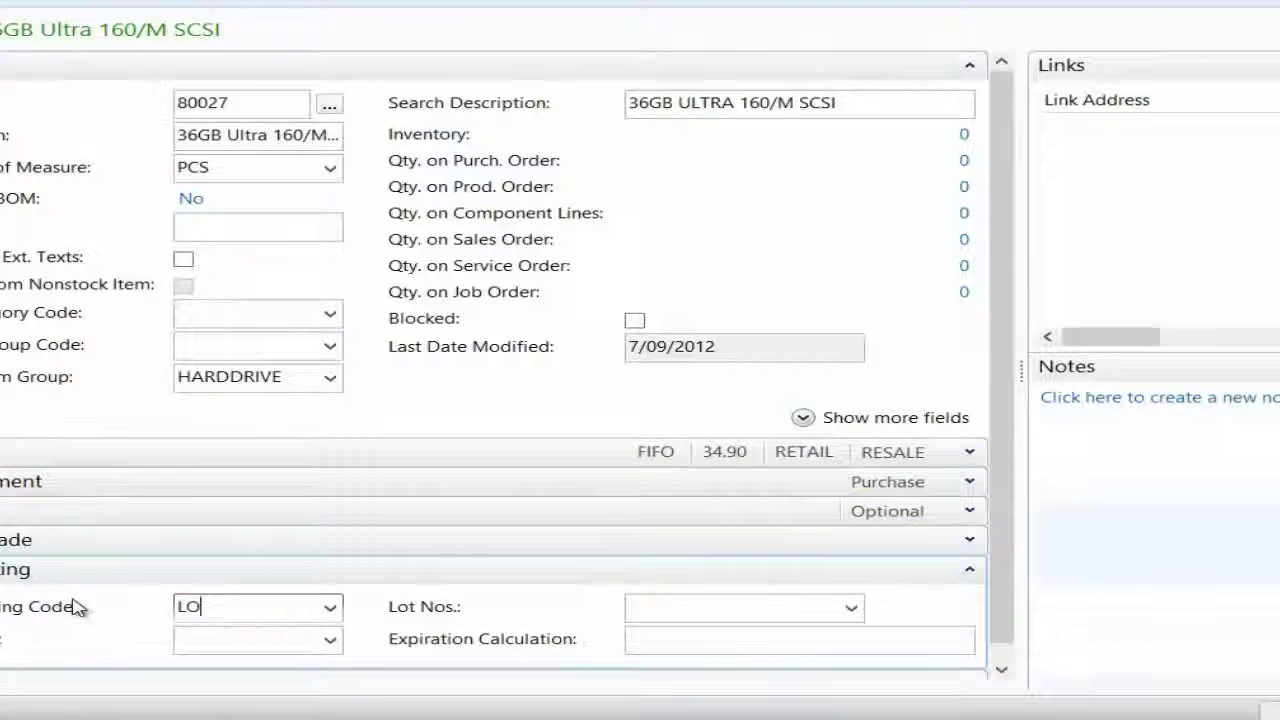
{"action": "type", "text": "TALL"}
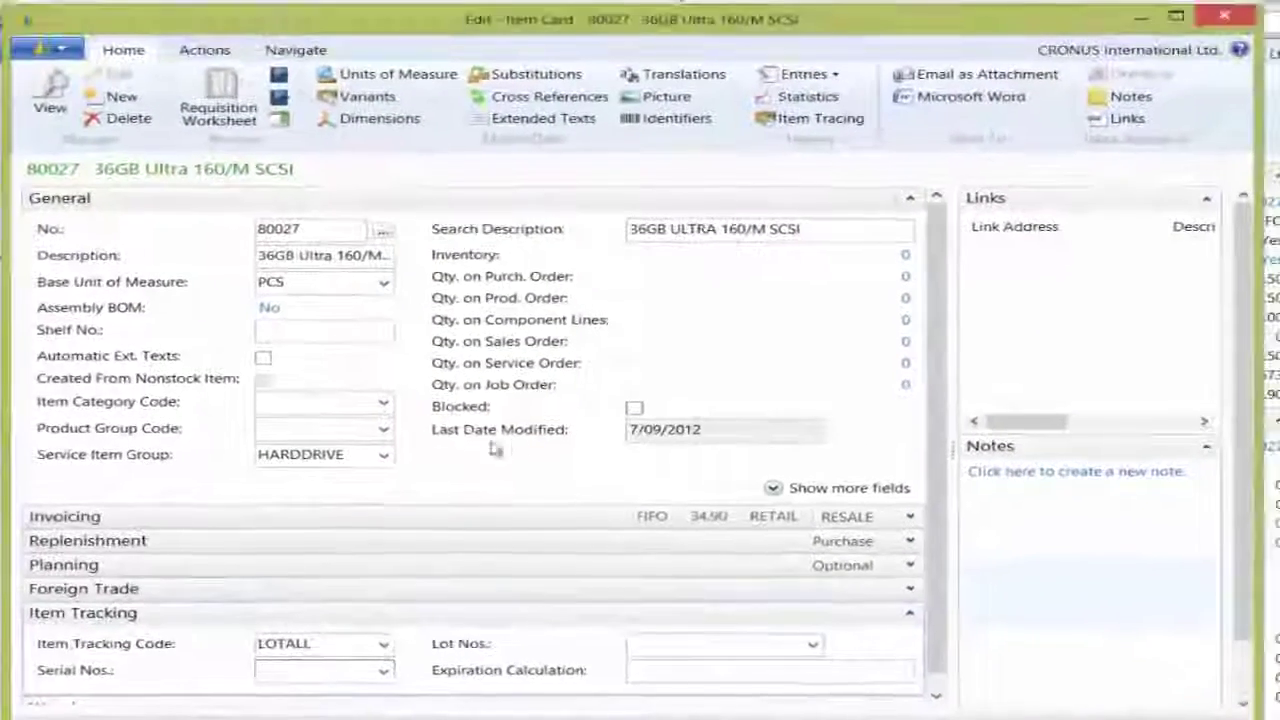
{"action": "key", "text": "Tab"}
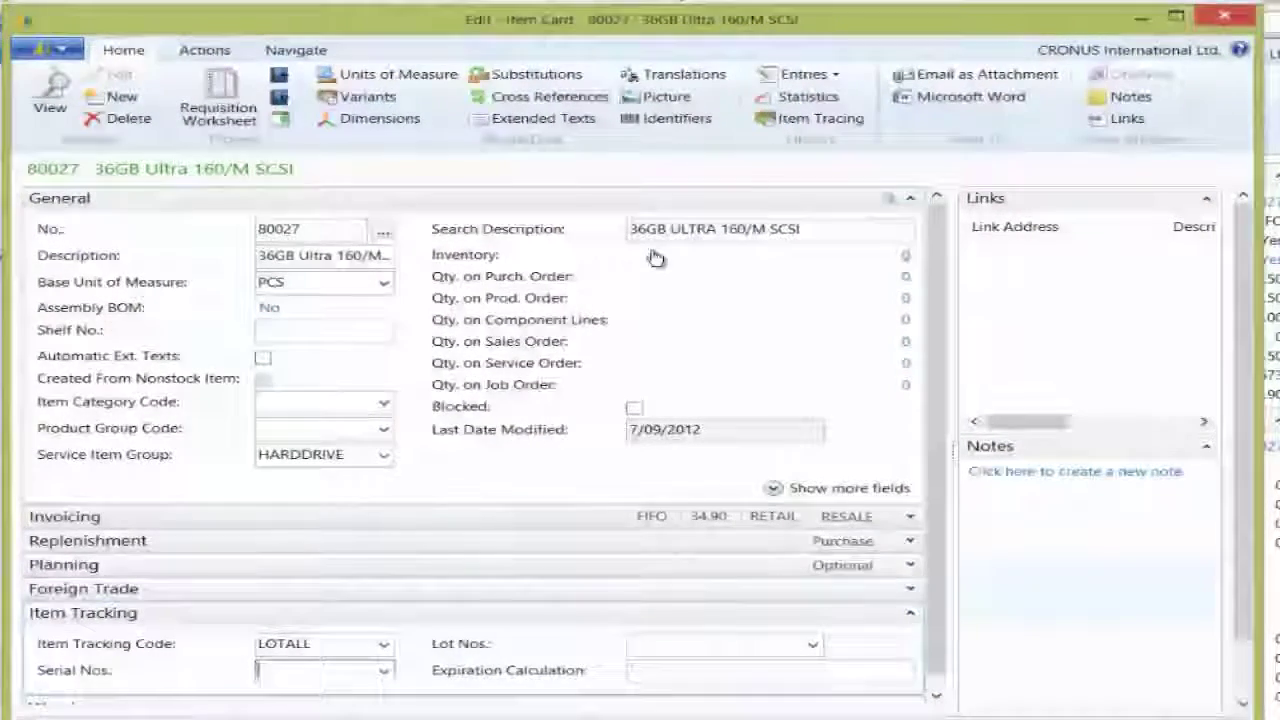
{"action": "key", "text": "Escape"}
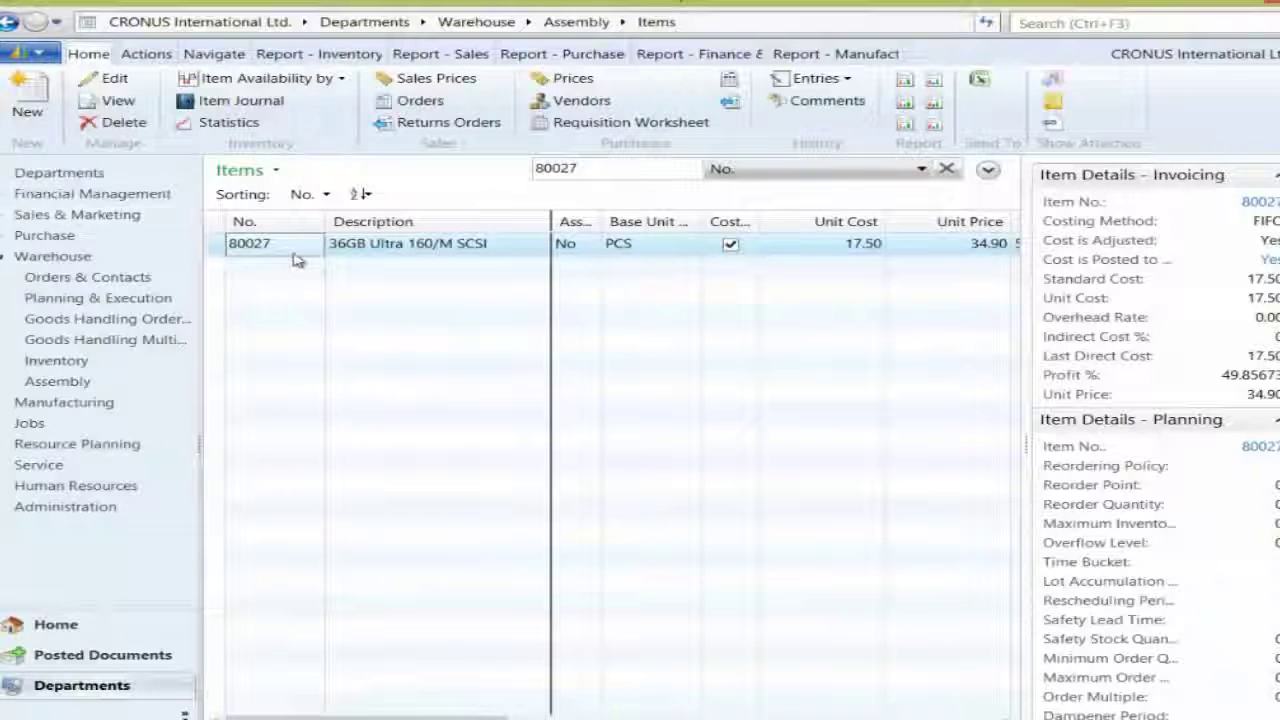
Open the default item journal from the warehouse inventory area and enter item 80027 on the first line.
{"action": "left_click", "coordinate": [88, 365]}
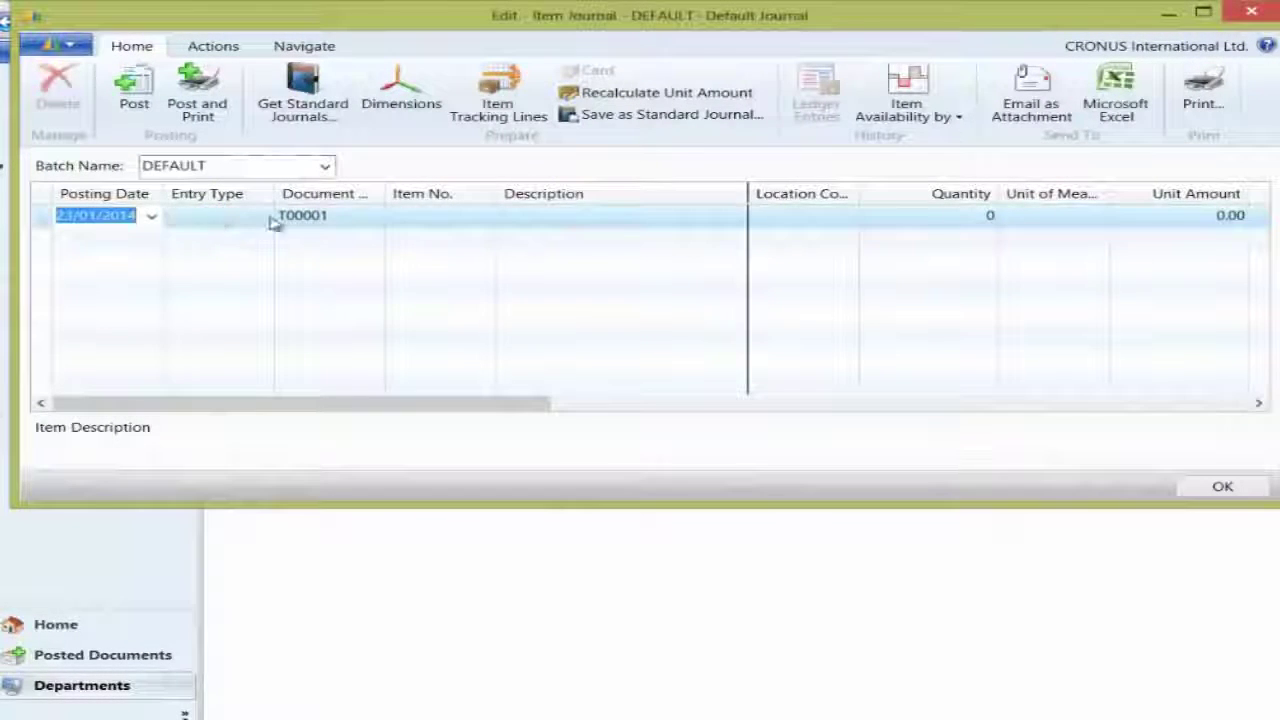
{"action": "left_click", "coordinate": [455, 217]}
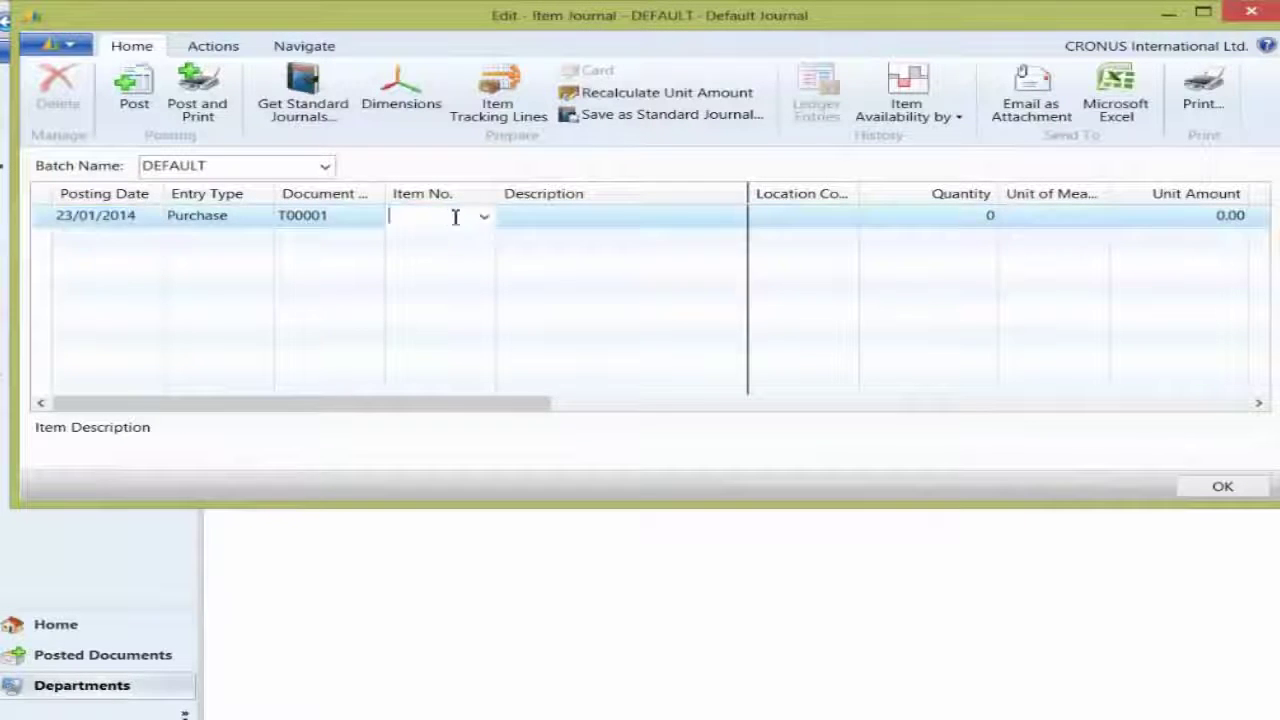
{"action": "type", "text": "80027"}
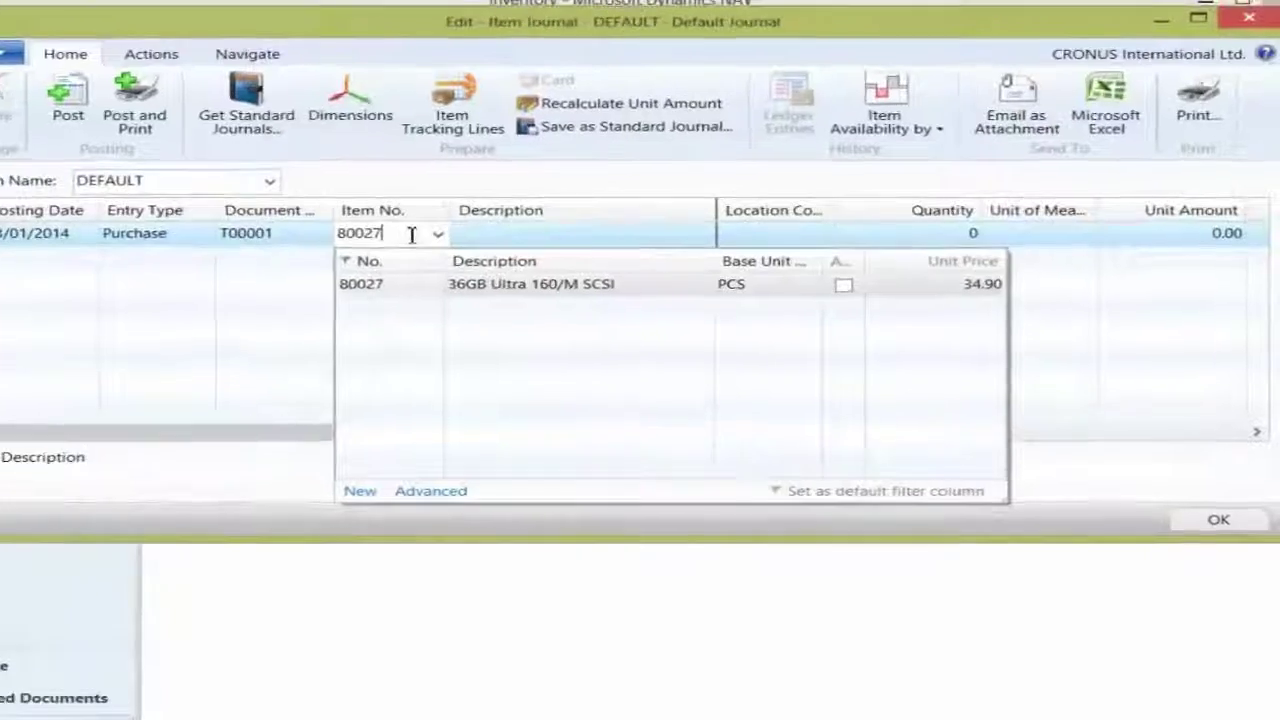
{"action": "key", "text": "Escape"}
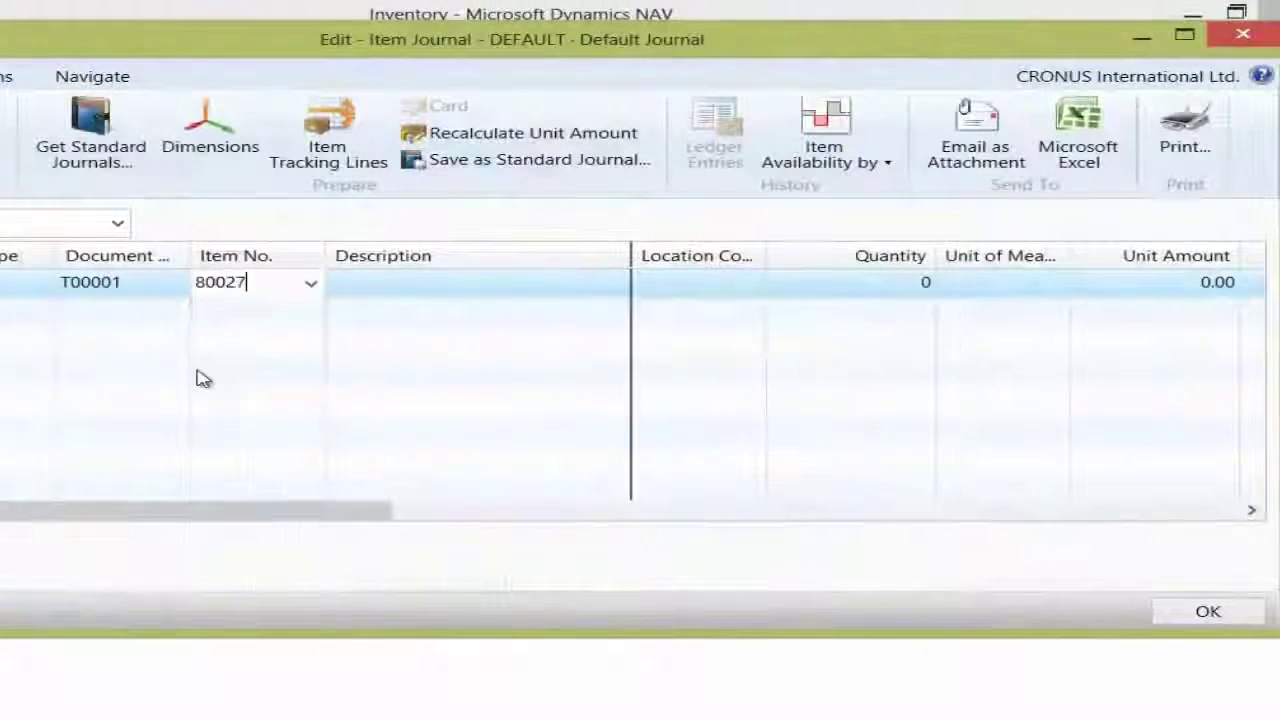
{"action": "key", "text": "Escape"}
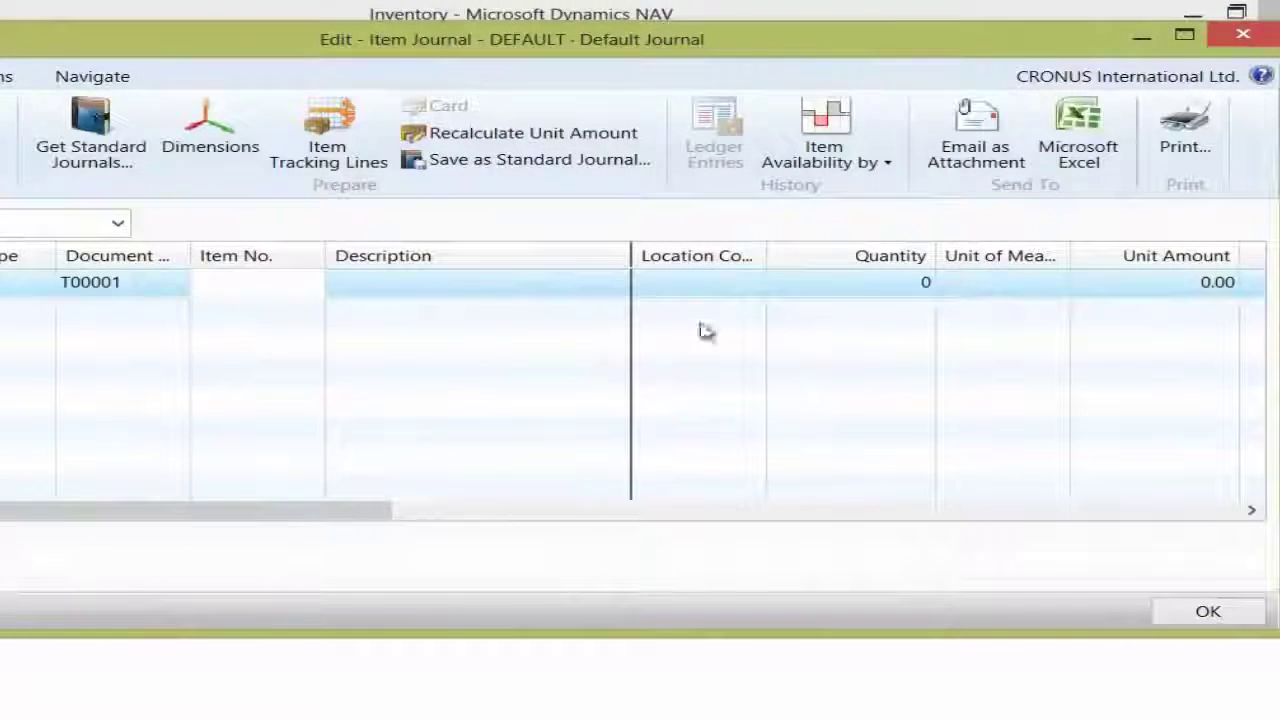
{"action": "key", "text": "Tab"}
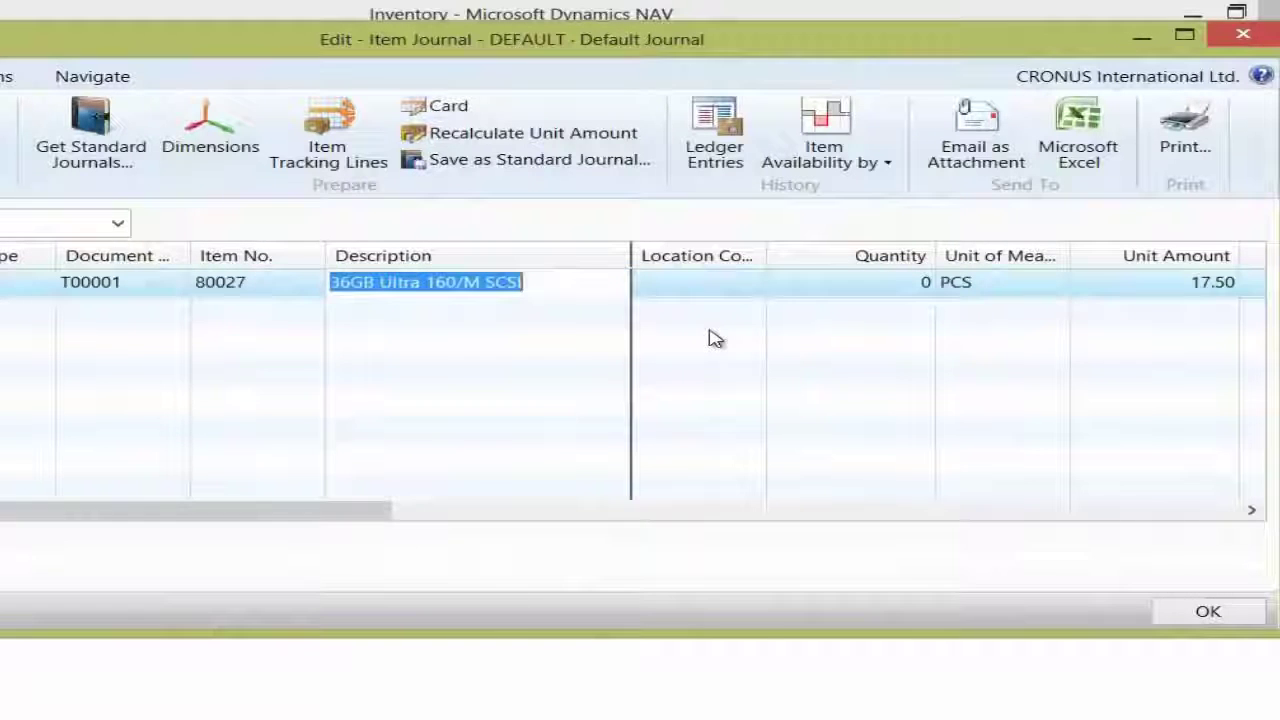
Set the location code to BLUE and the quantity to 100 on the journal line for item 80027.
{"action": "key", "text": "Tab"}
{"action": "type", "text": "blu"}
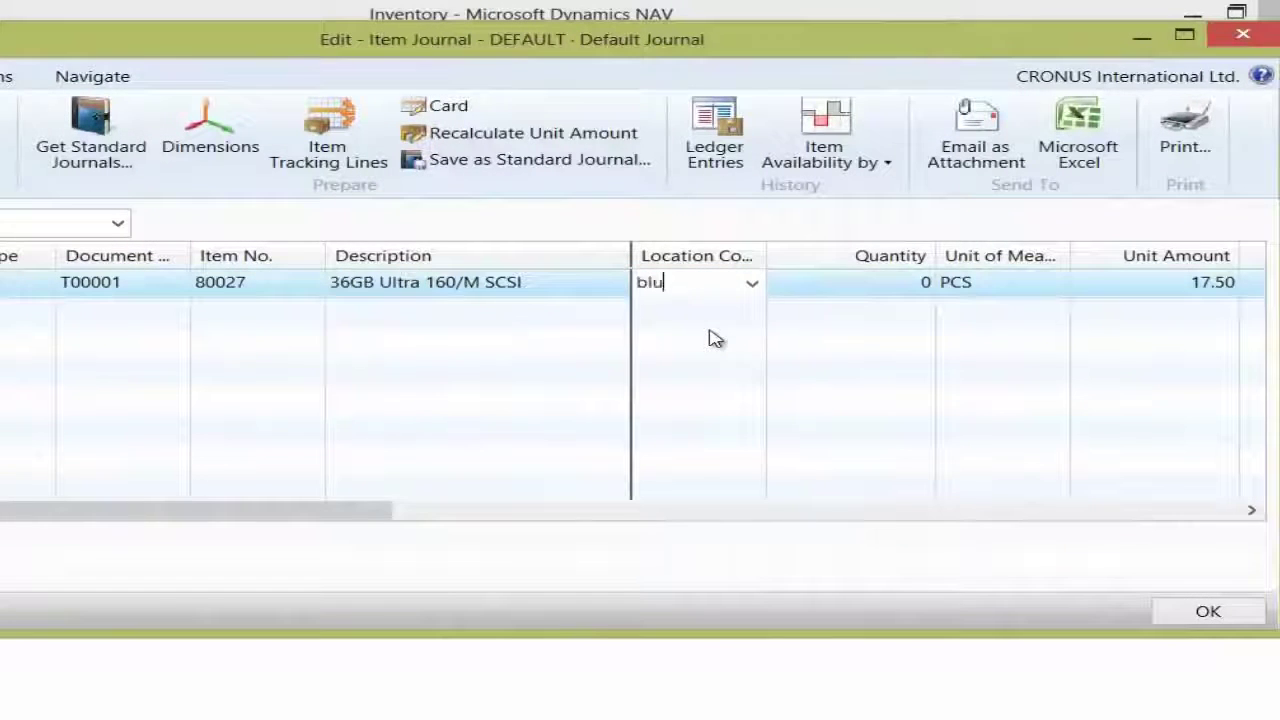
{"action": "type", "text": "e"}
{"action": "key", "text": "Tab"}
{"action": "type", "text": "100"}
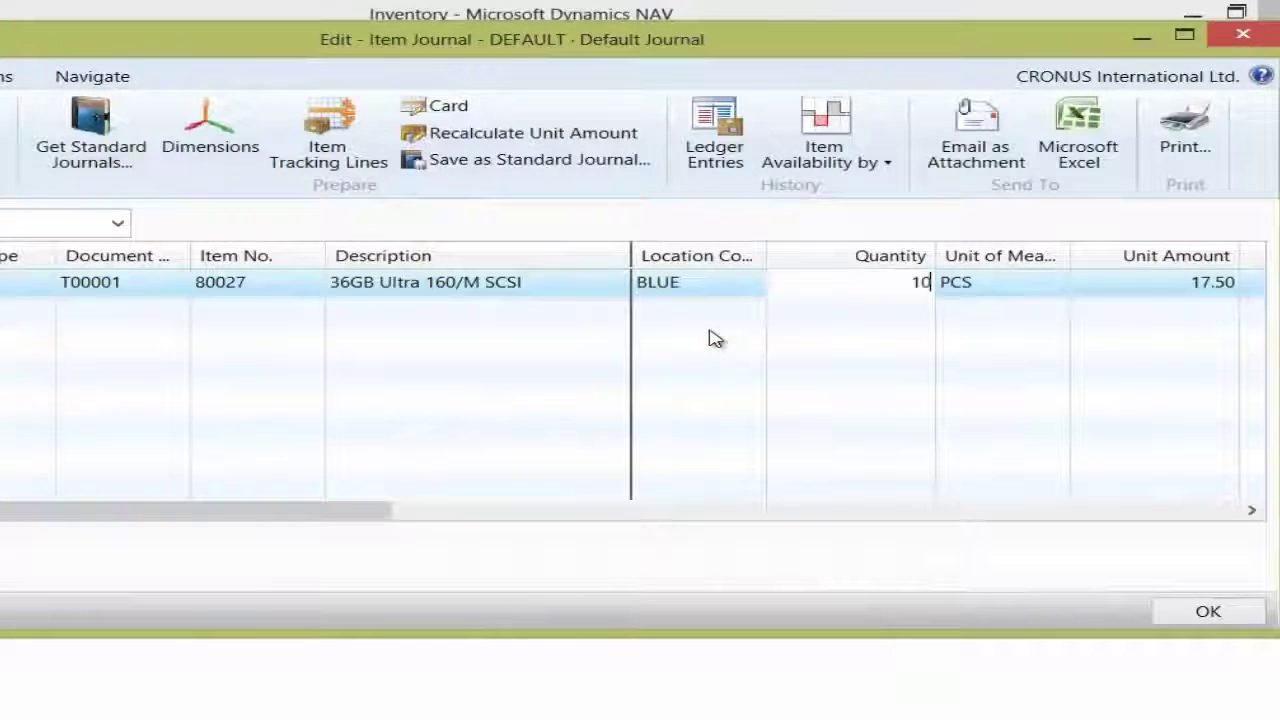
{"action": "key", "text": "Tab"}
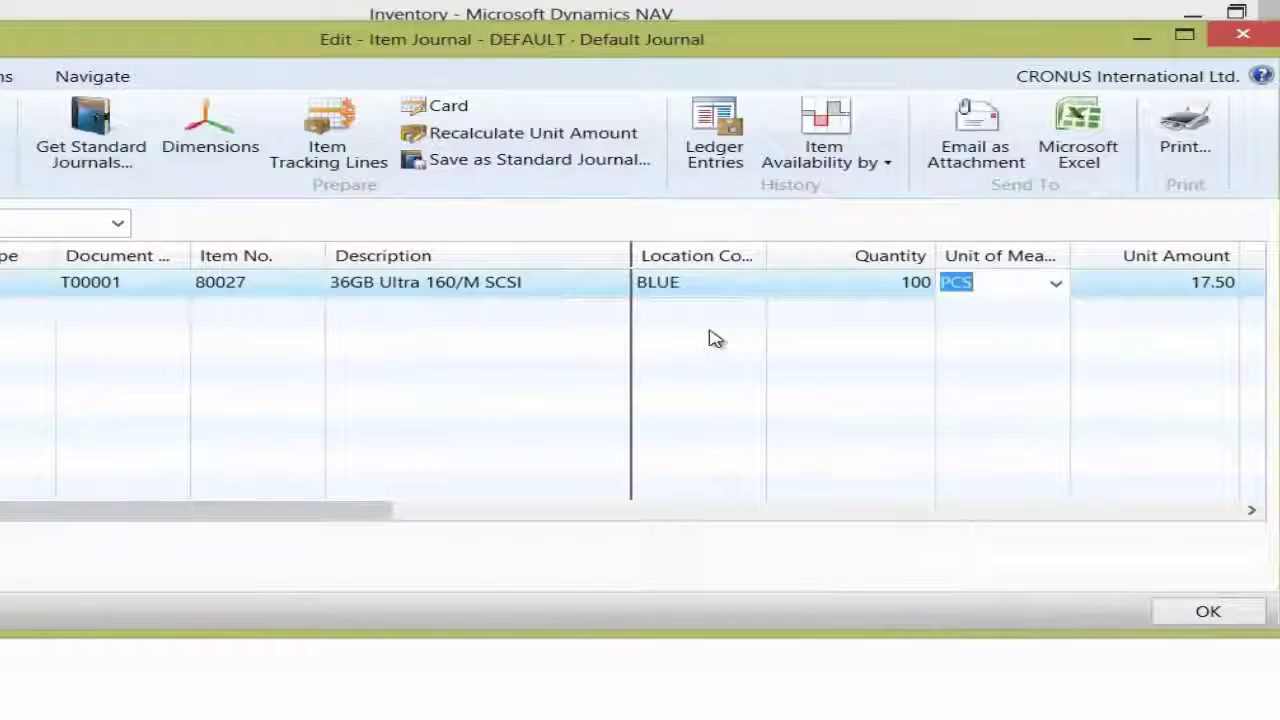
Open the item tracking lines for the journal line and assign lot number LOT1 with a base quantity of 50.
{"action": "left_click", "coordinate": [338, 148]}
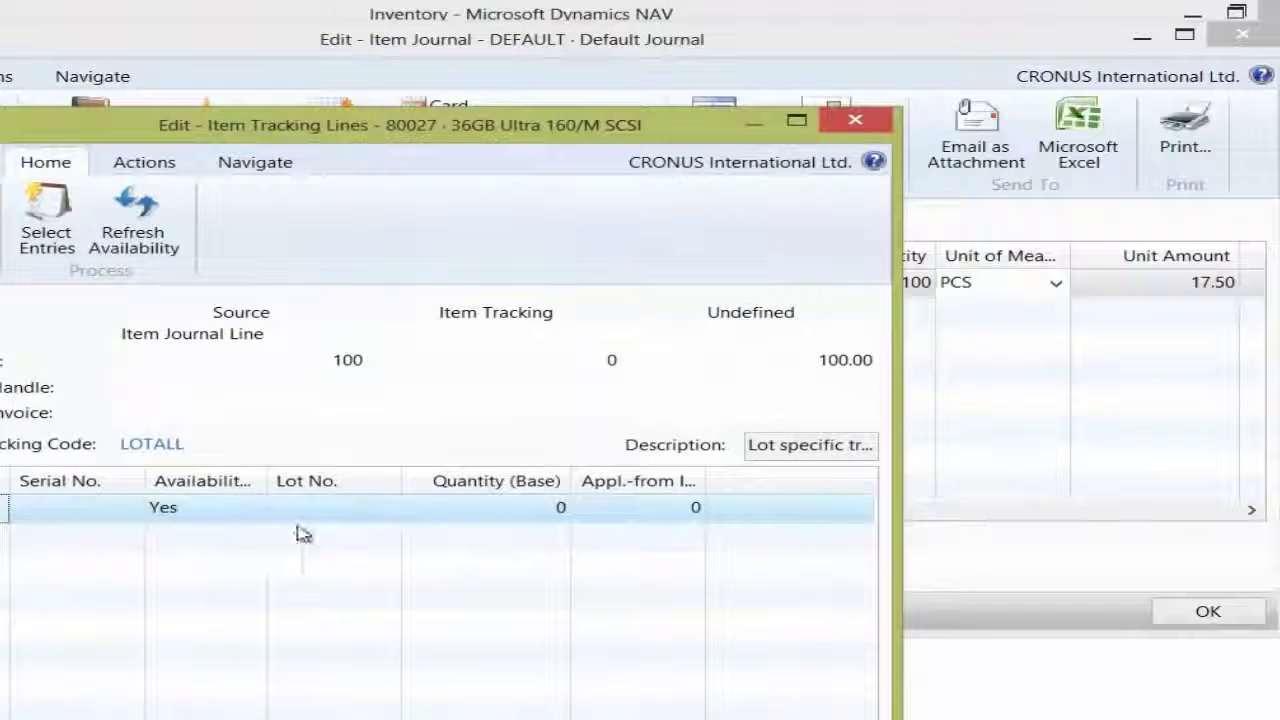
{"action": "left_click", "coordinate": [316, 517]}
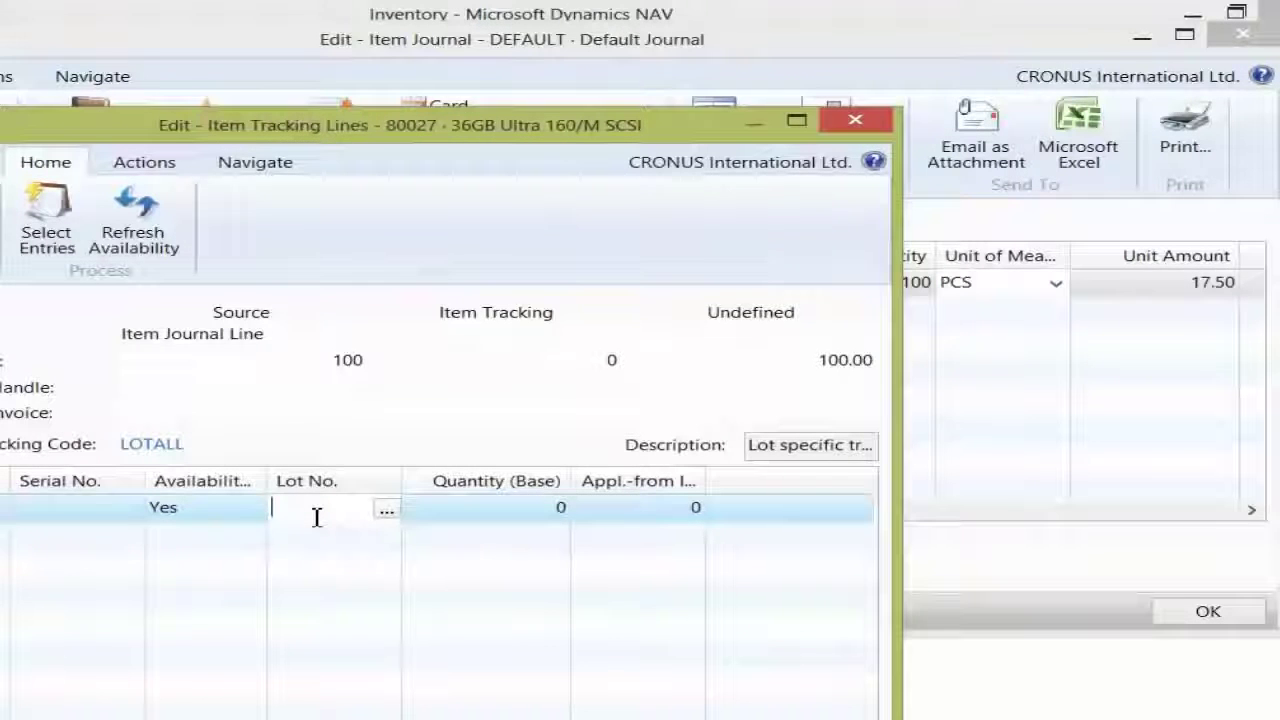
{"action": "type", "text": "LOT"}
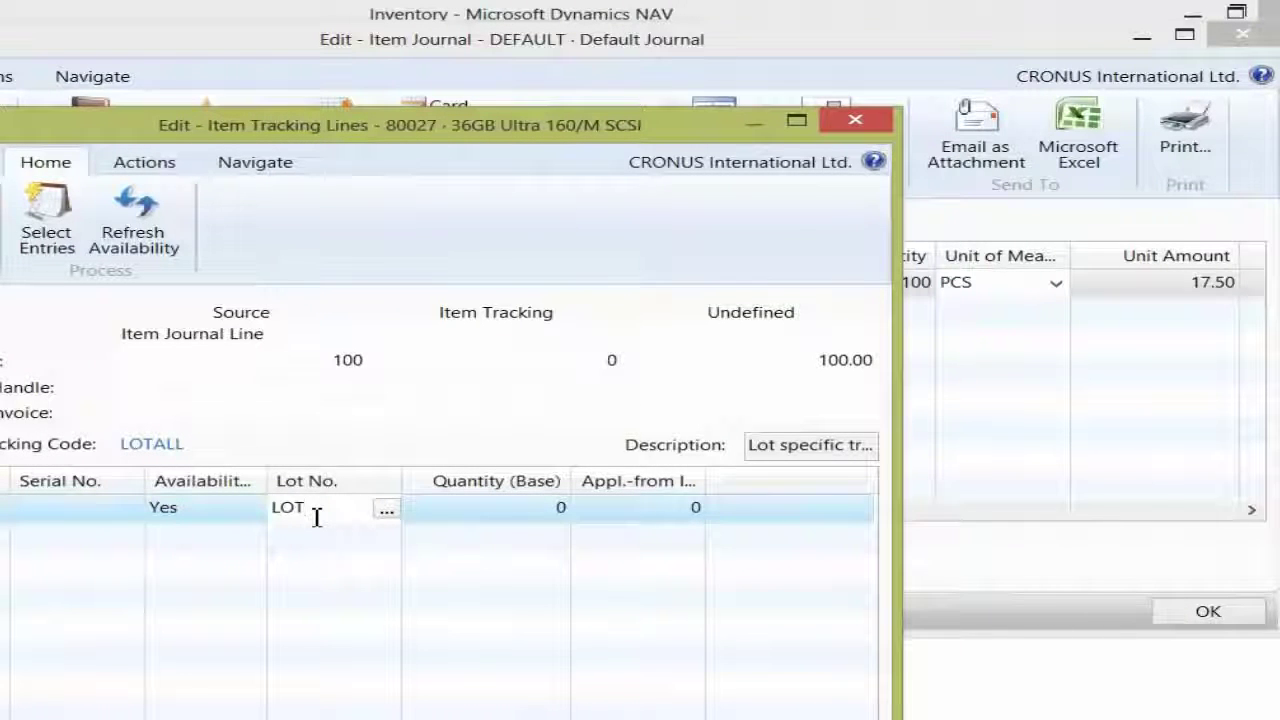
{"action": "type", "text": "1"}
{"action": "key", "text": "Tab"}
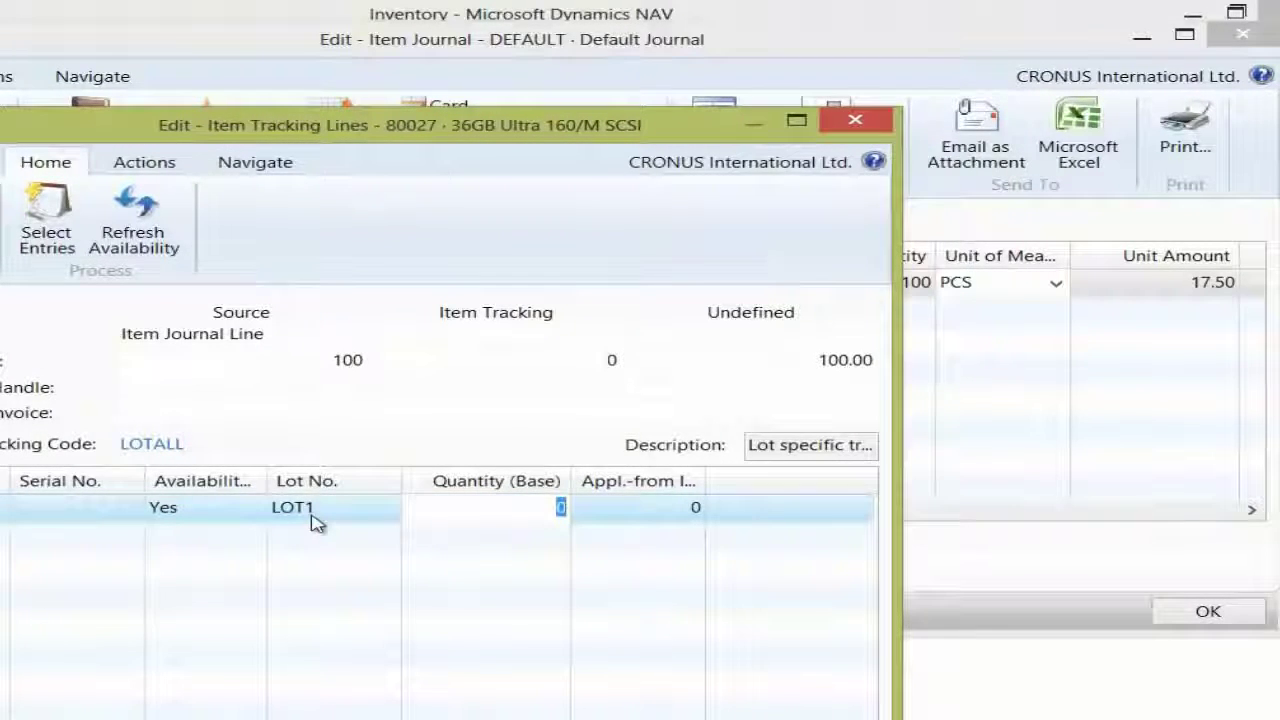
{"action": "type", "text": "50"}
{"action": "key", "text": "Tab"}
Add a second tracking line with lot number LOT2 and a base quantity of 50, and close the item tracking lines.
{"action": "left_click", "coordinate": [318, 543]}
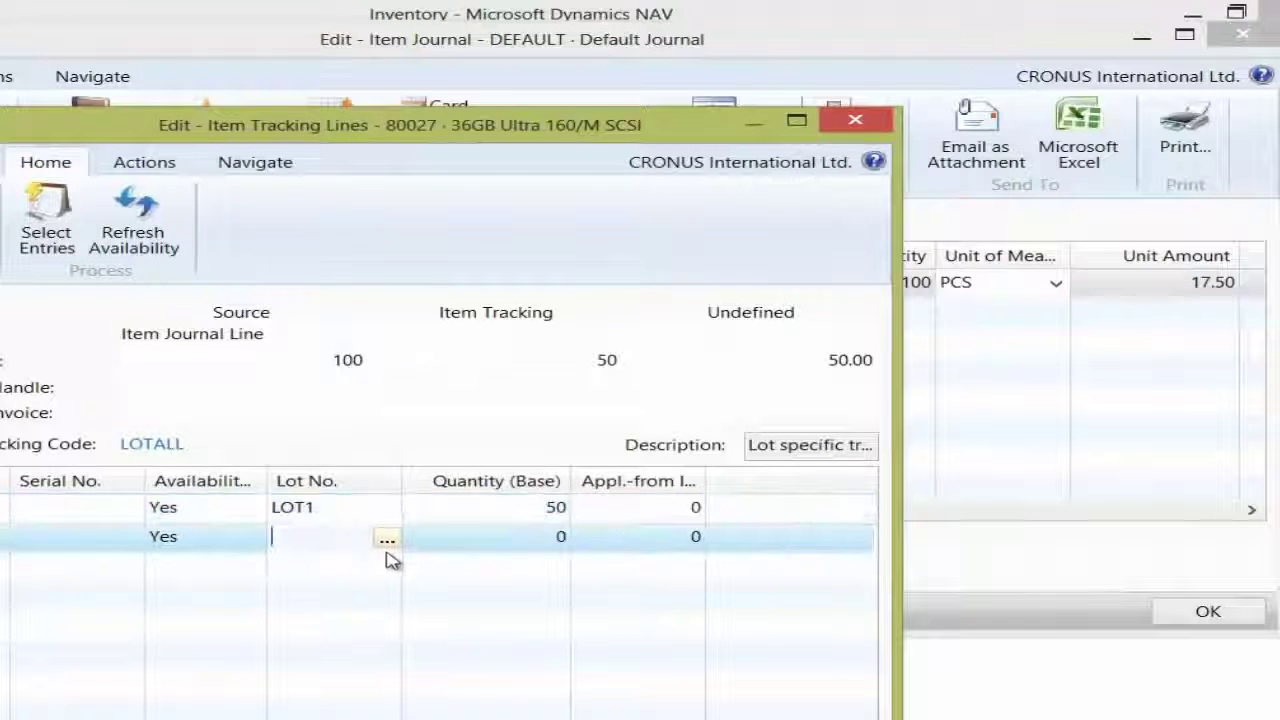
{"action": "type", "text": "LOT2"}
{"action": "key", "text": "Tab"}
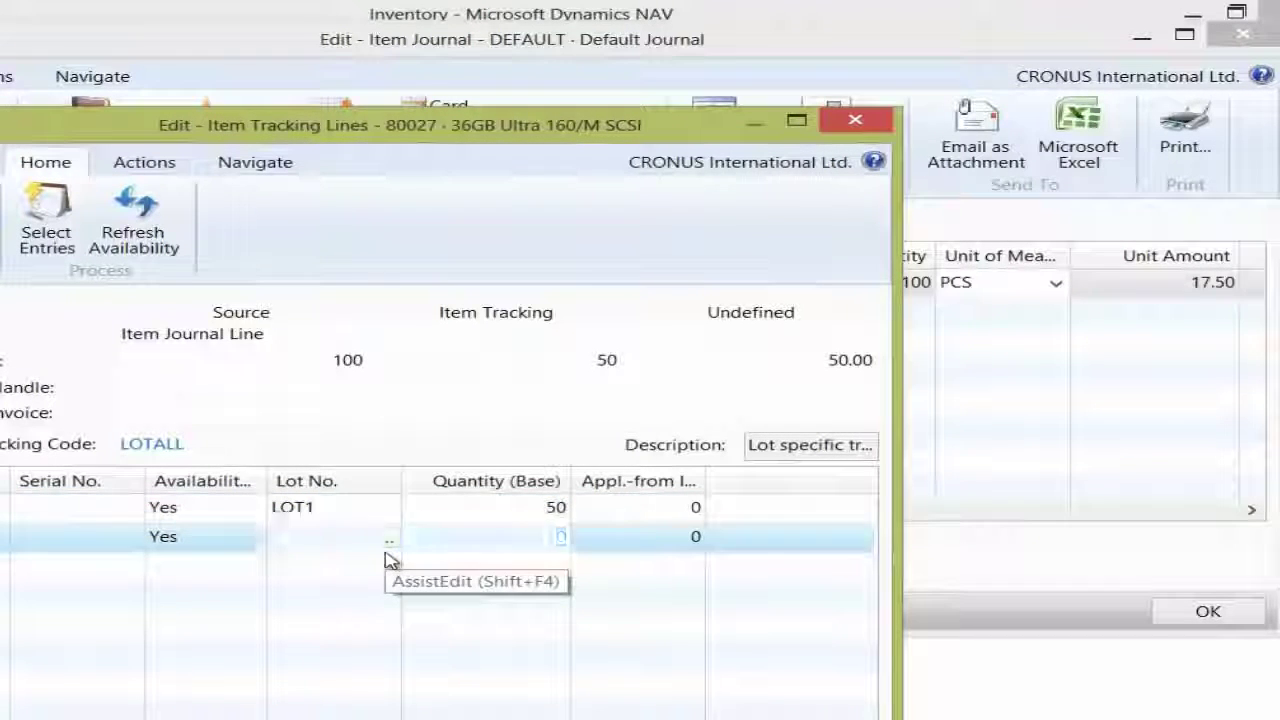
{"action": "type", "text": "50"}
{"action": "key", "text": "Tab"}
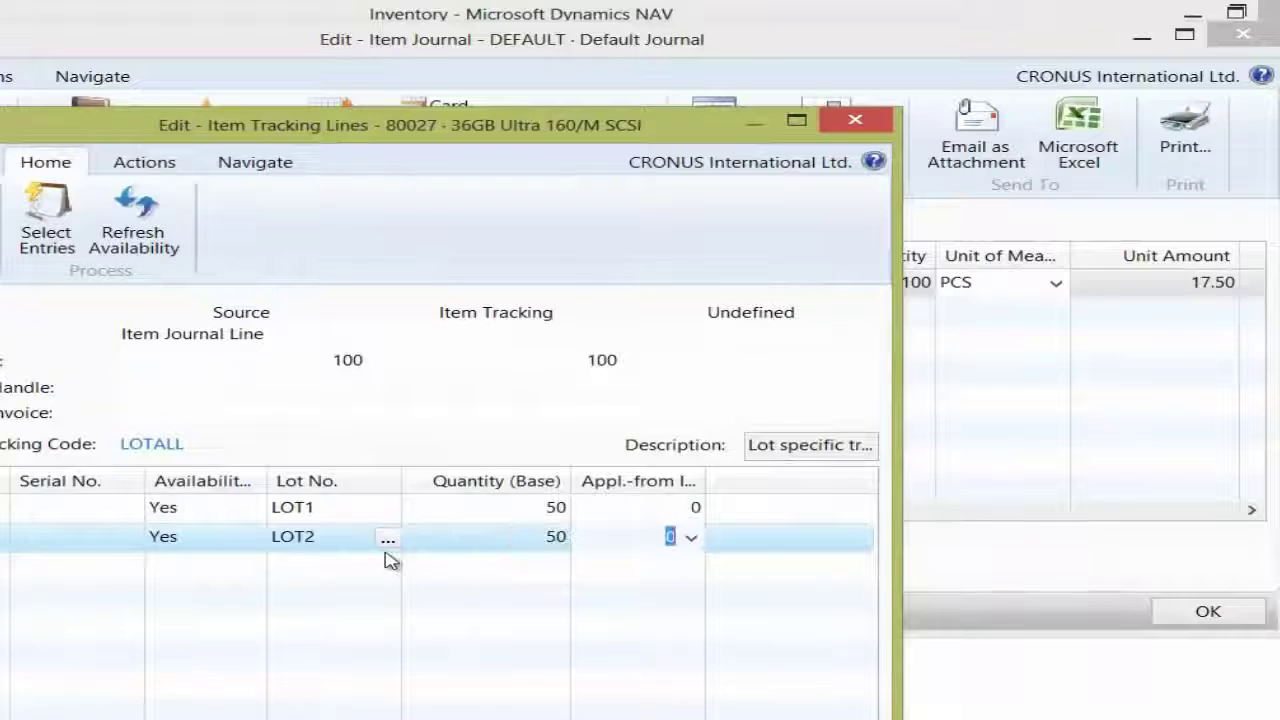
{"action": "left_click", "coordinate": [841, 703]}
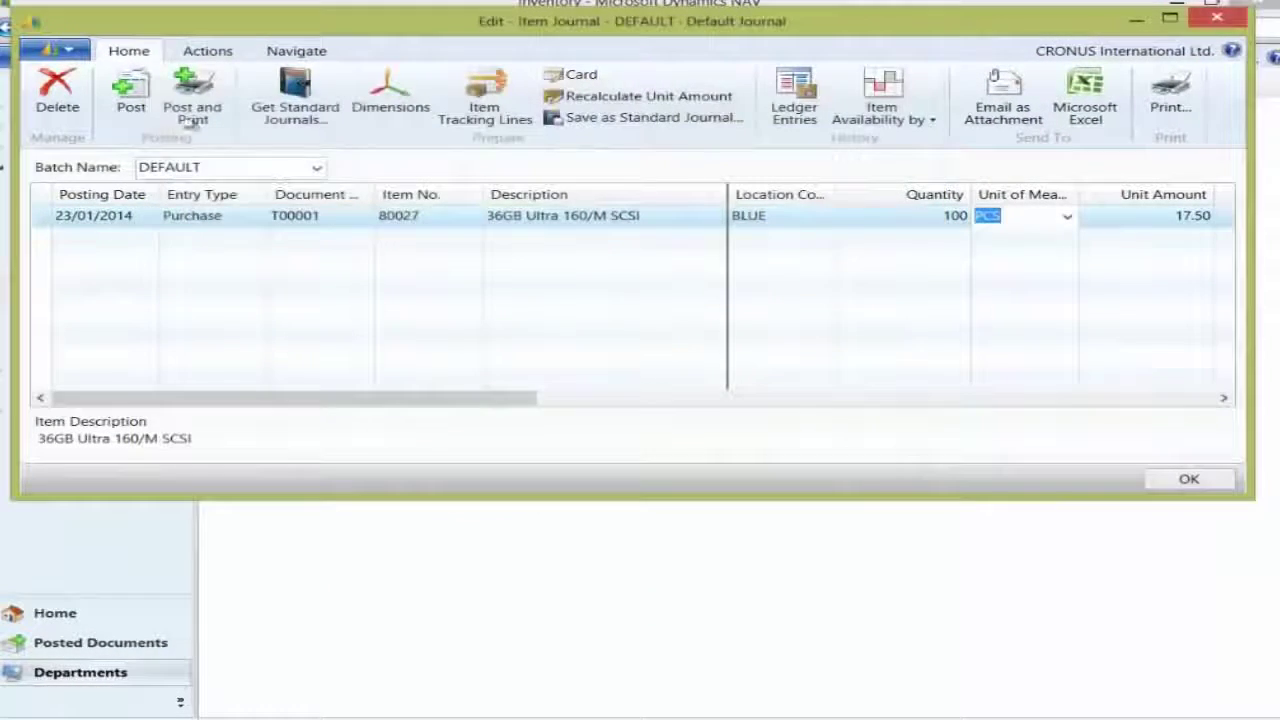
Post the item journal line for item 80027 and close the journal.
{"action": "key", "text": "F9"}
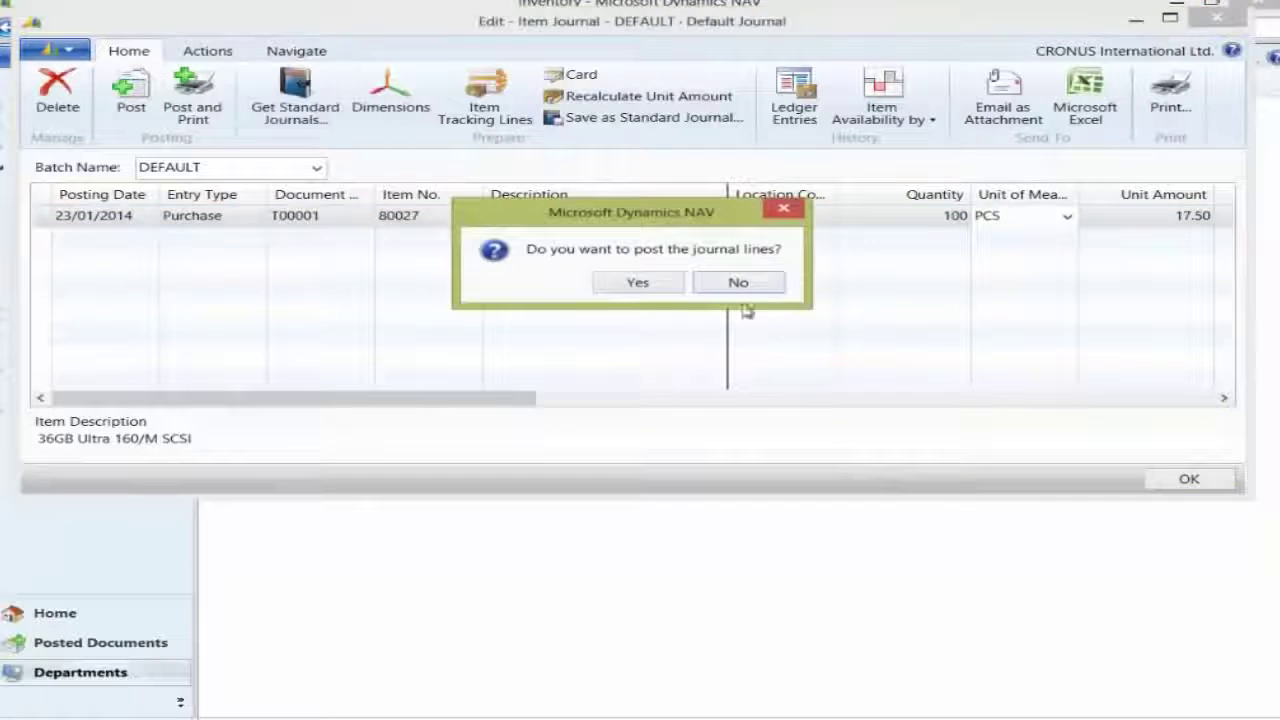
{"action": "left_click", "coordinate": [628, 283]}
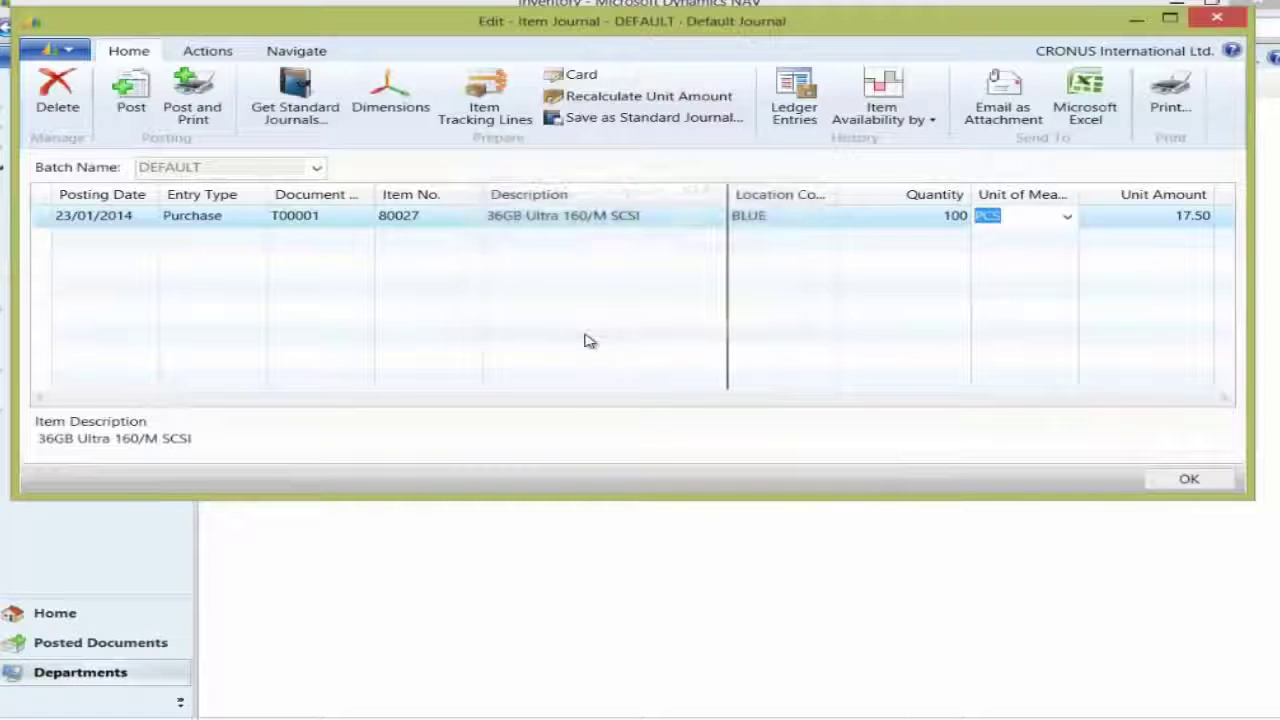
{"action": "left_click", "coordinate": [752, 283]}
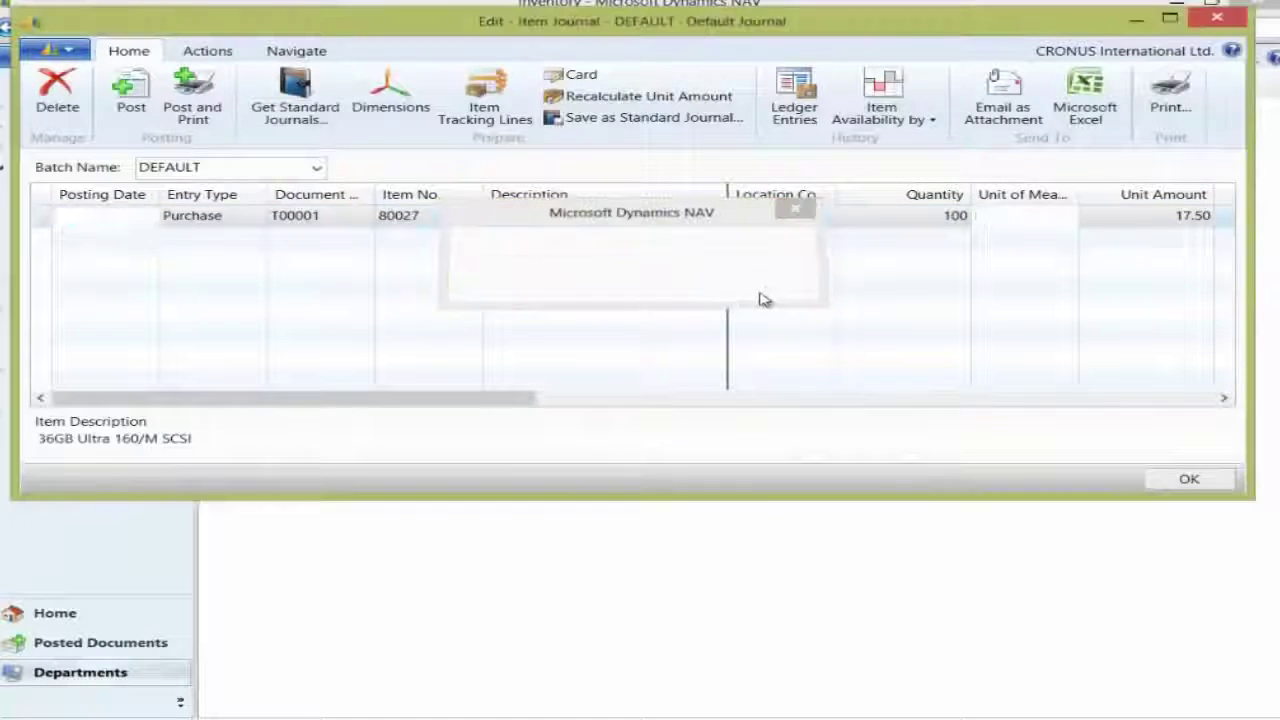
{"action": "key", "text": "Escape"}
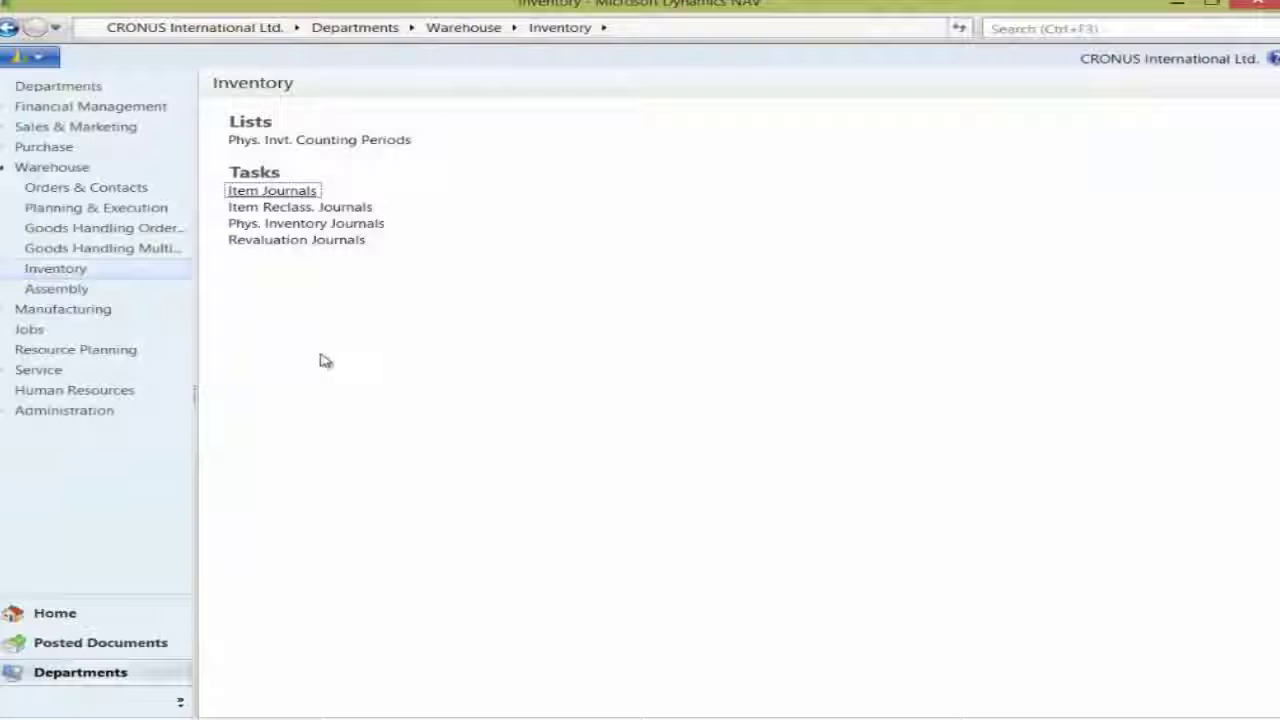
Create a new sales order from the warehouse assembly area's sales order list for the customer The Cannon Group PLC.
{"action": "left_click", "coordinate": [72, 289]}
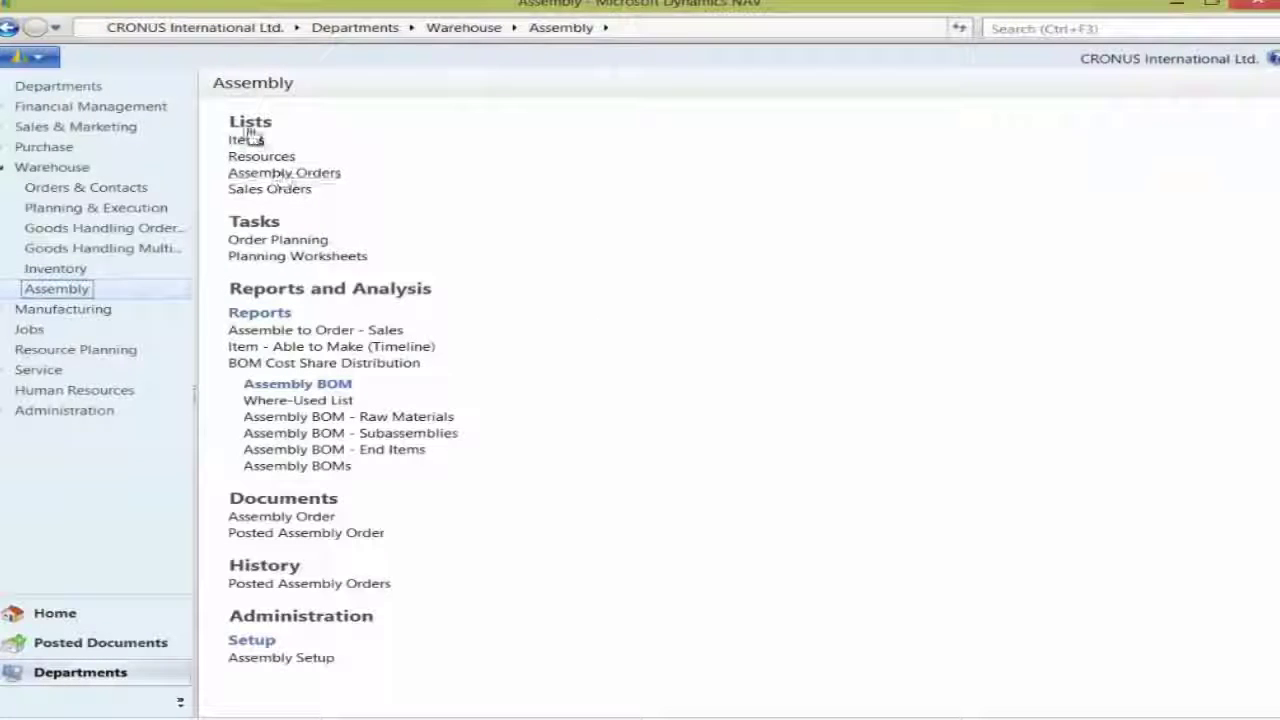
{"action": "left_click", "coordinate": [285, 190]}
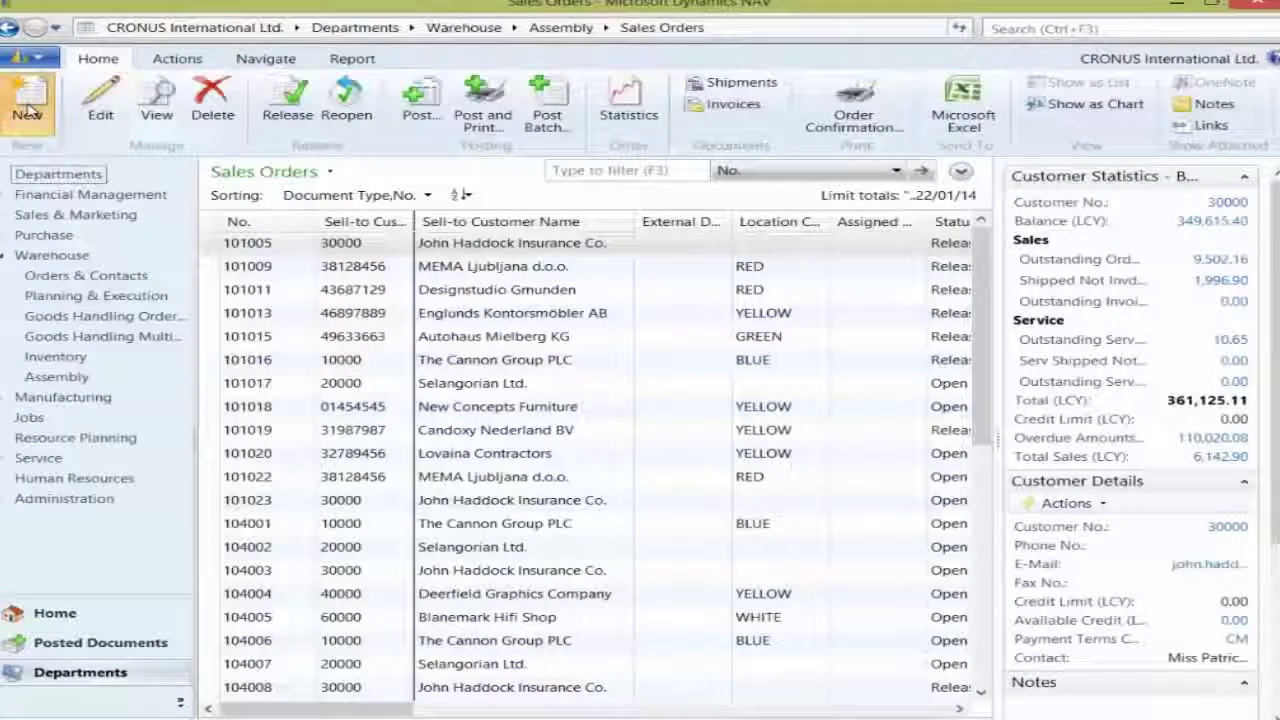
{"action": "left_click", "coordinate": [40, 102]}
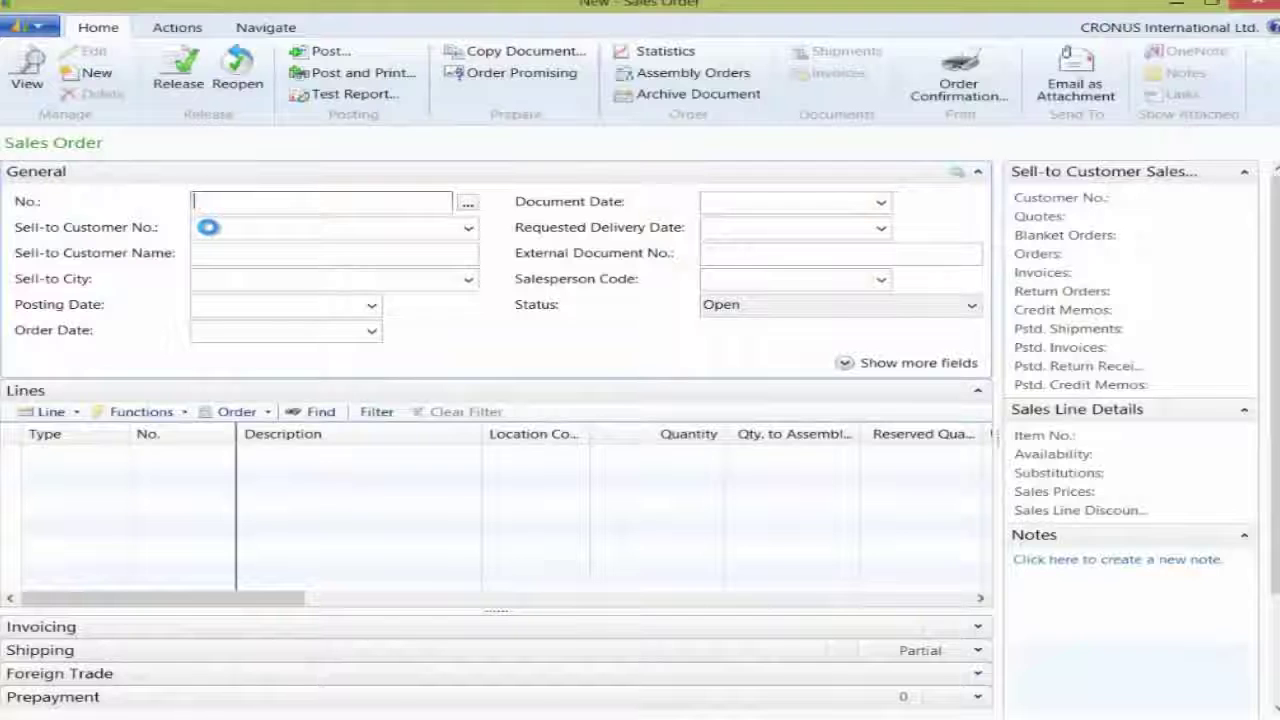
{"action": "left_click", "coordinate": [226, 229]}
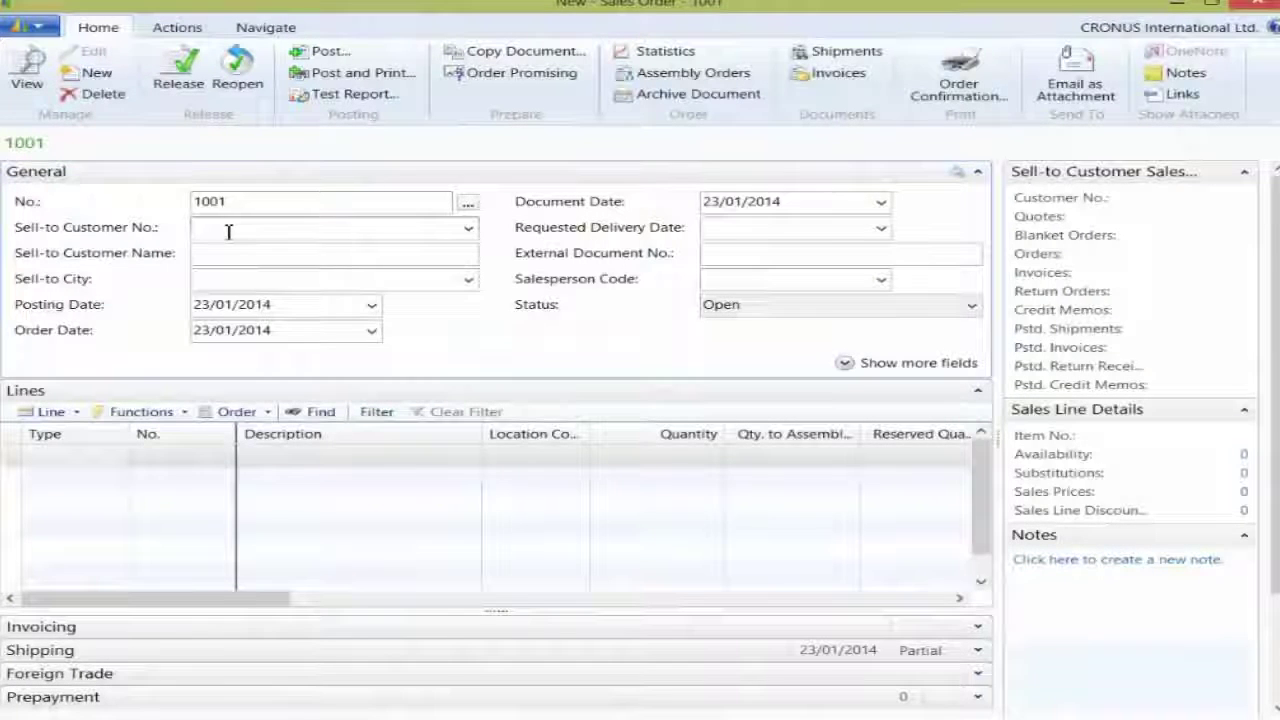
{"action": "type", "text": "10000"}
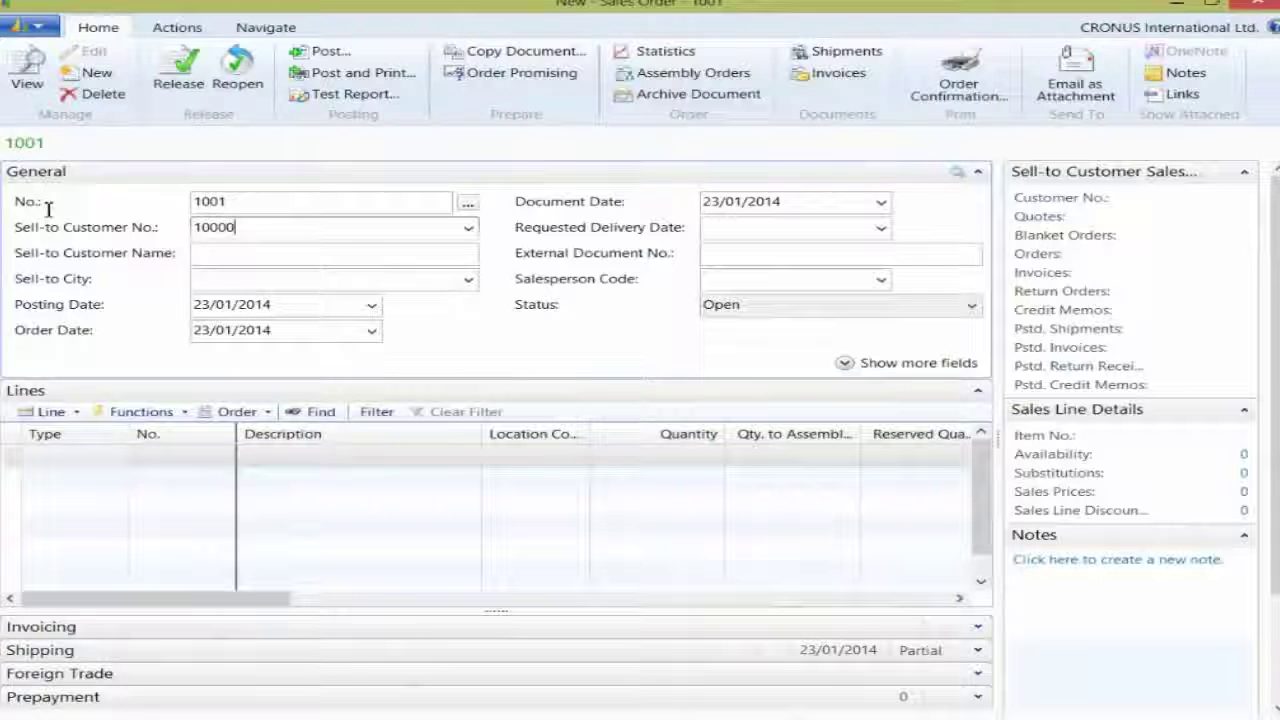
{"action": "key", "text": "Tab"}
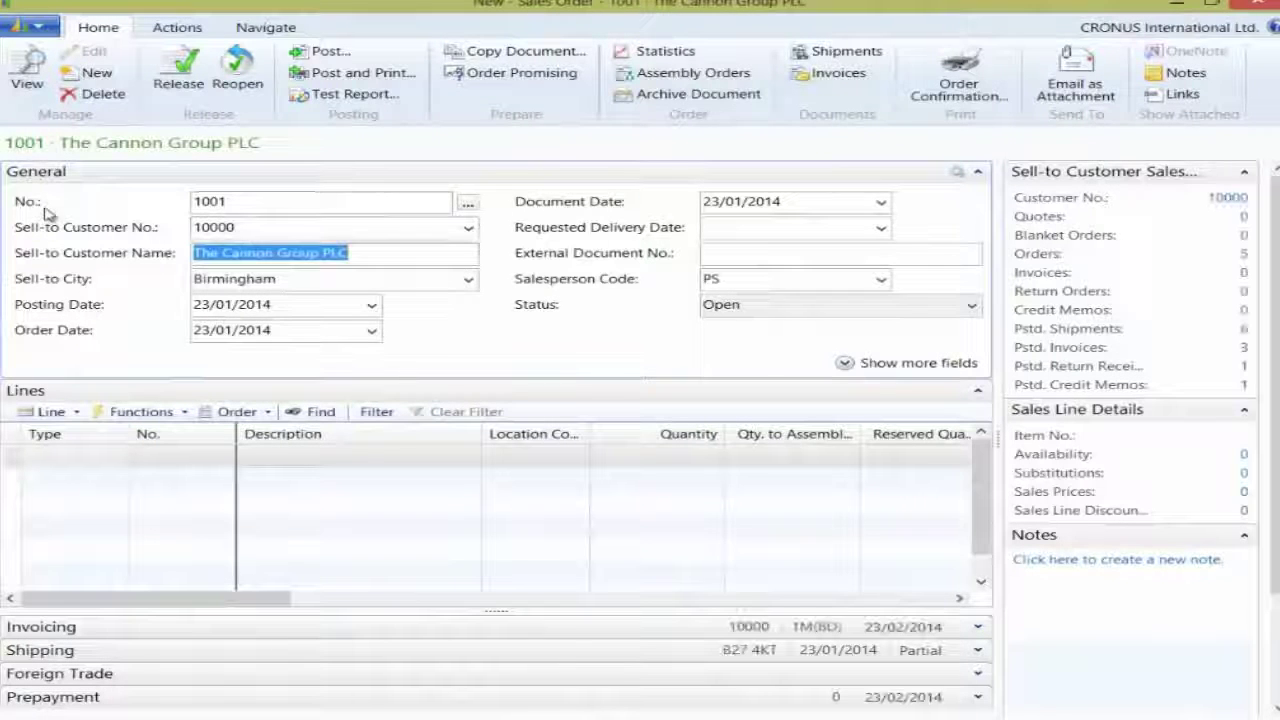
Add a sales line of type Item for item 8924-W to the order.
{"action": "left_click", "coordinate": [88, 452]}
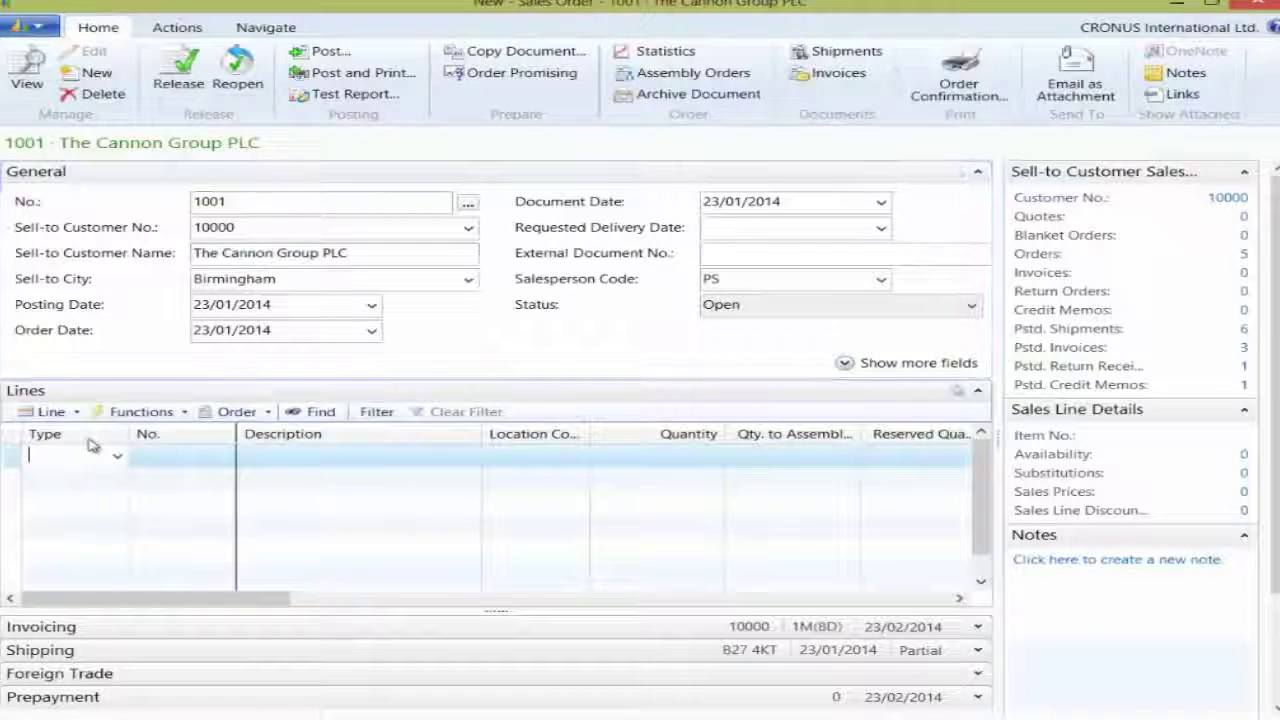
{"action": "type", "text": "item"}
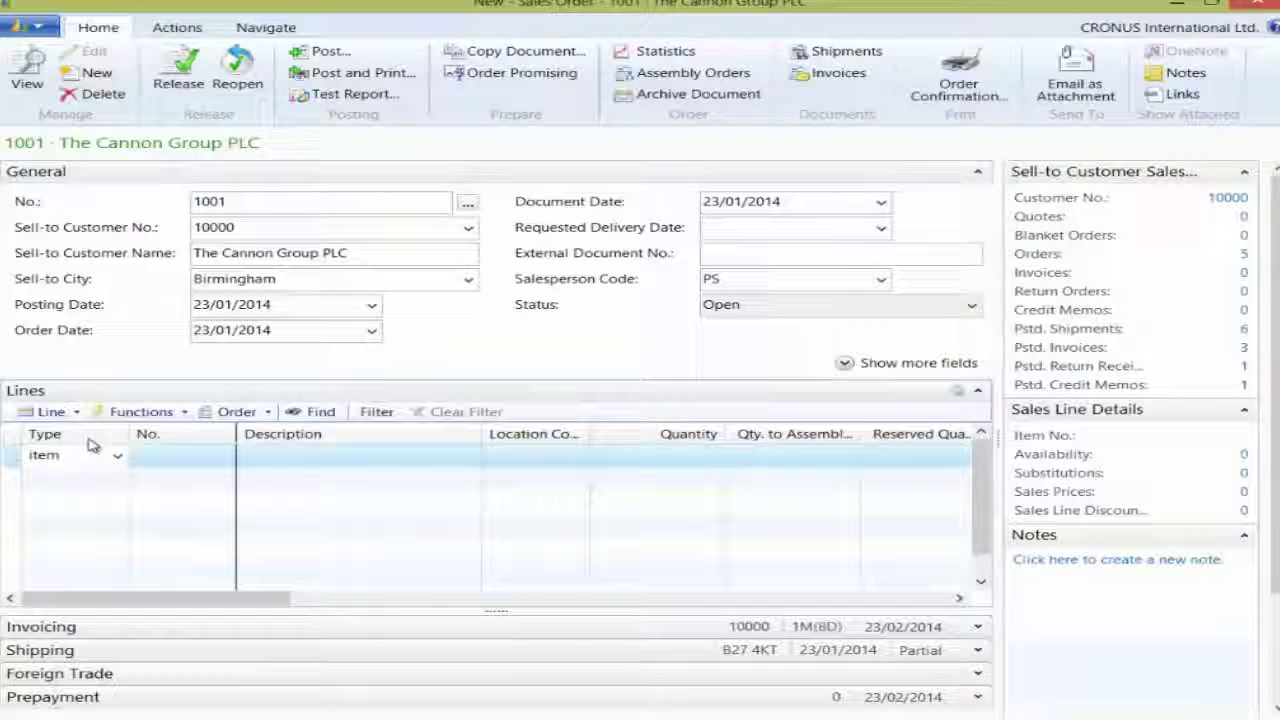
{"action": "key", "text": "Tab"}
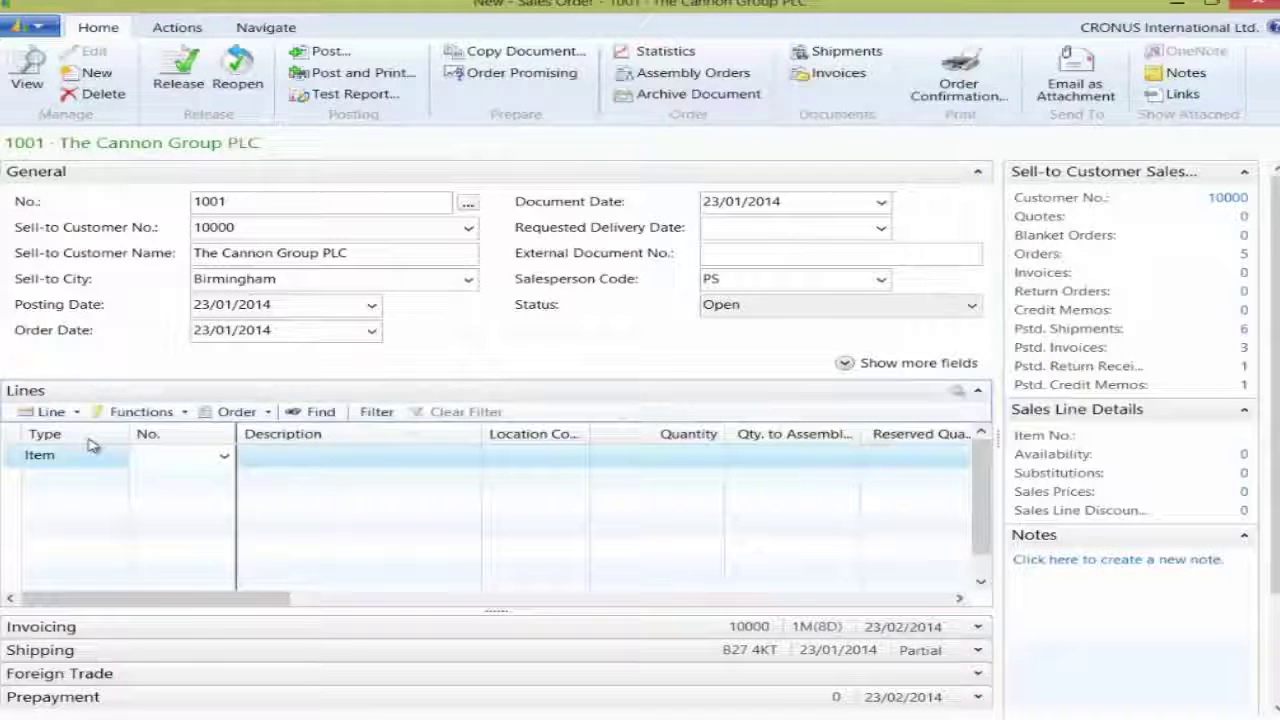
{"action": "type", "text": "8924"}
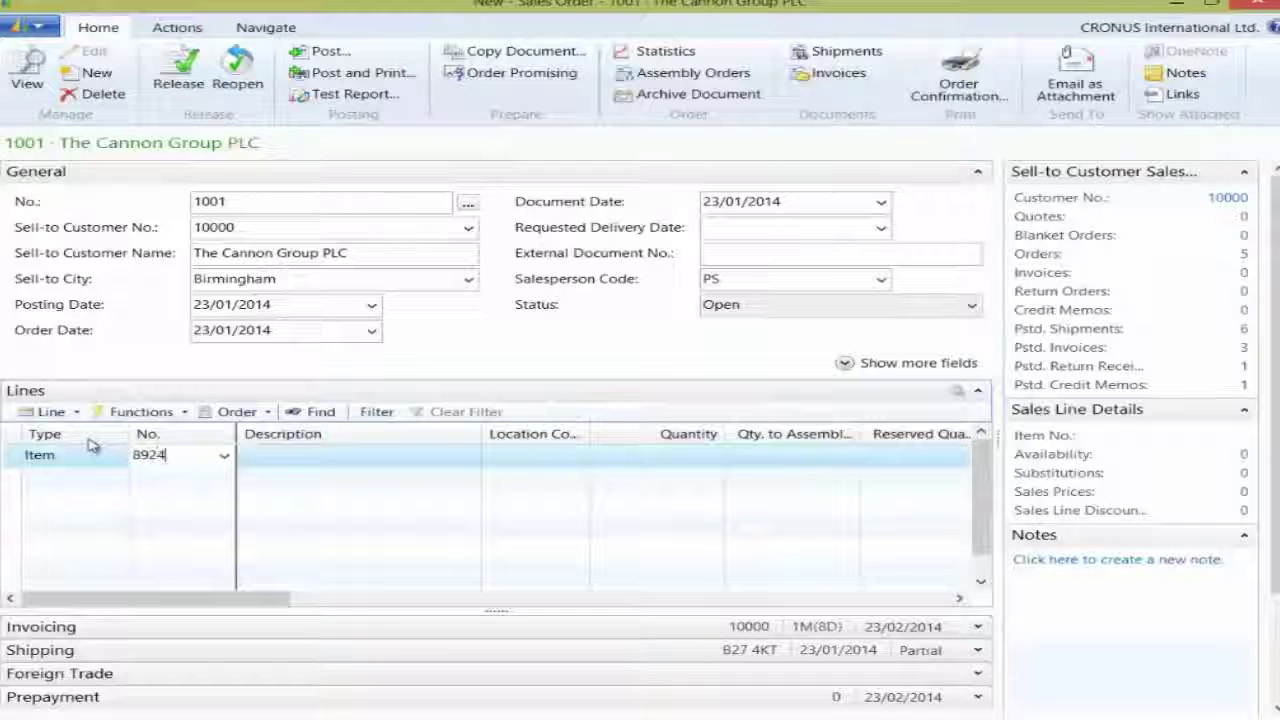
{"action": "type", "text": "-w"}
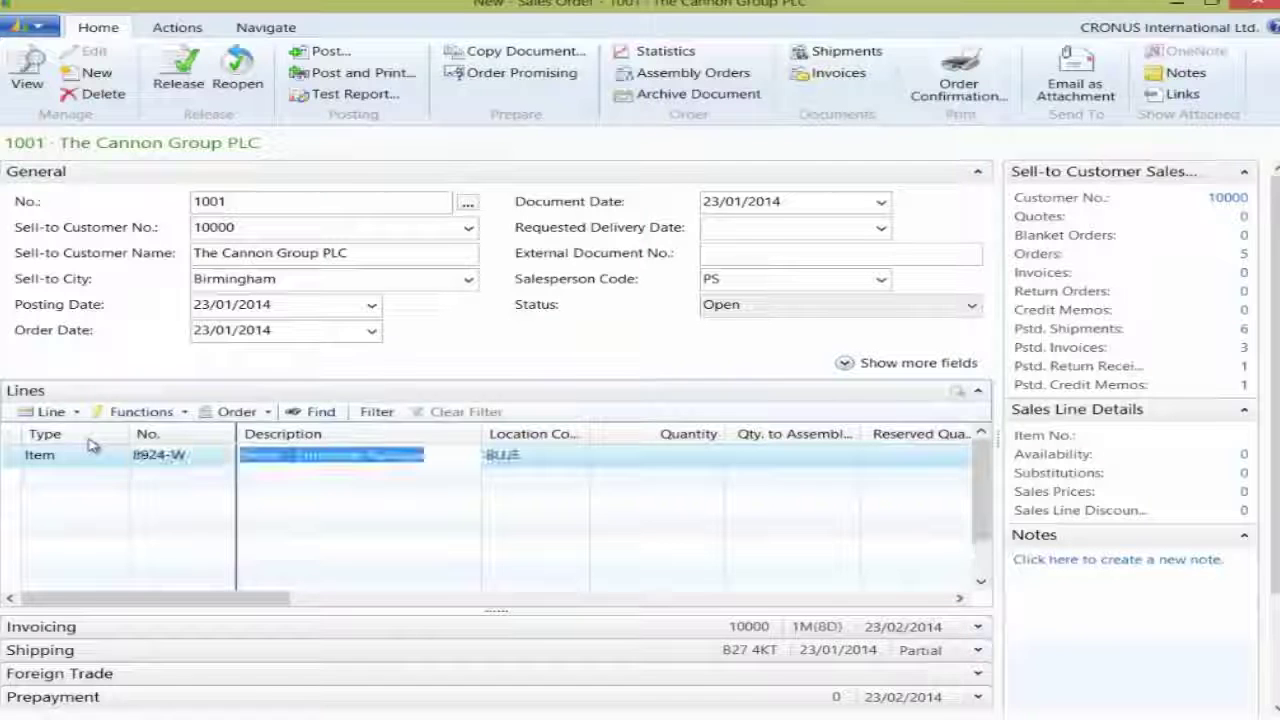
{"action": "key", "text": "Tab"}
{"action": "key", "text": "Tab"}
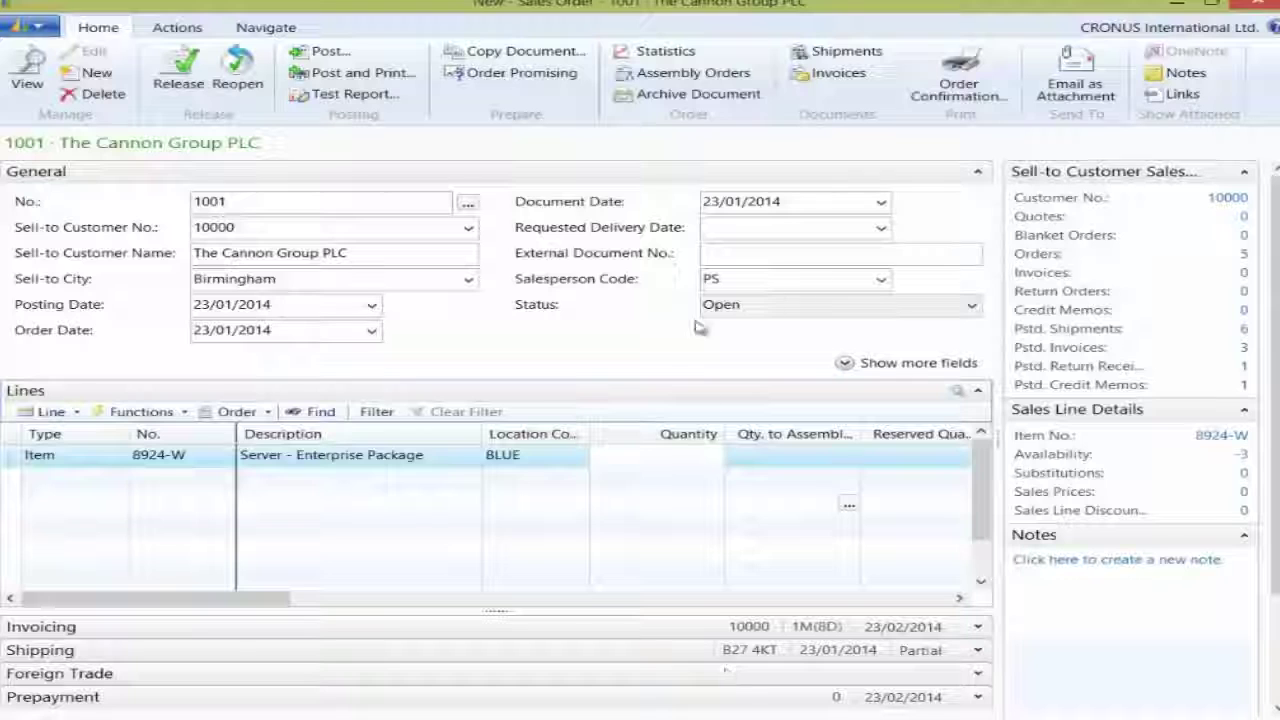
Set the quantity of the 8924-W sales line to 10, accepting the assembly availability warning and the due date message.
{"action": "type", "text": "10"}
{"action": "key", "text": "Tab"}
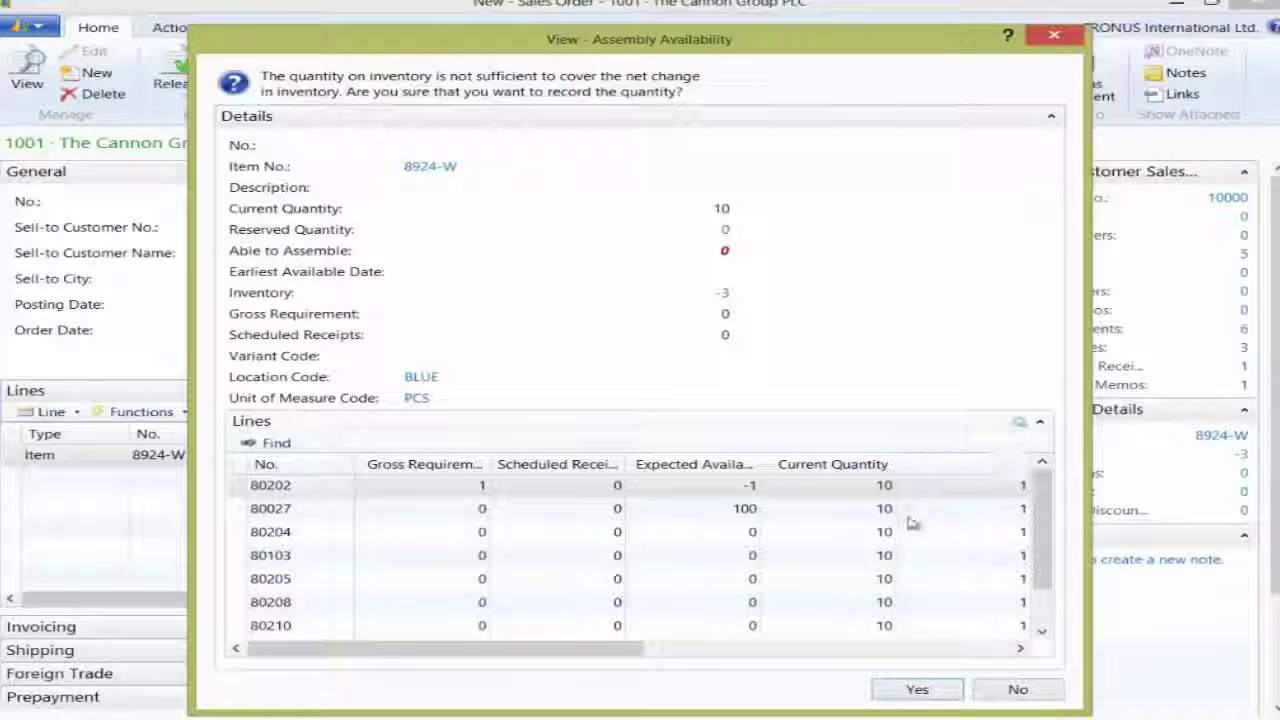
{"action": "left_click", "coordinate": [918, 689]}
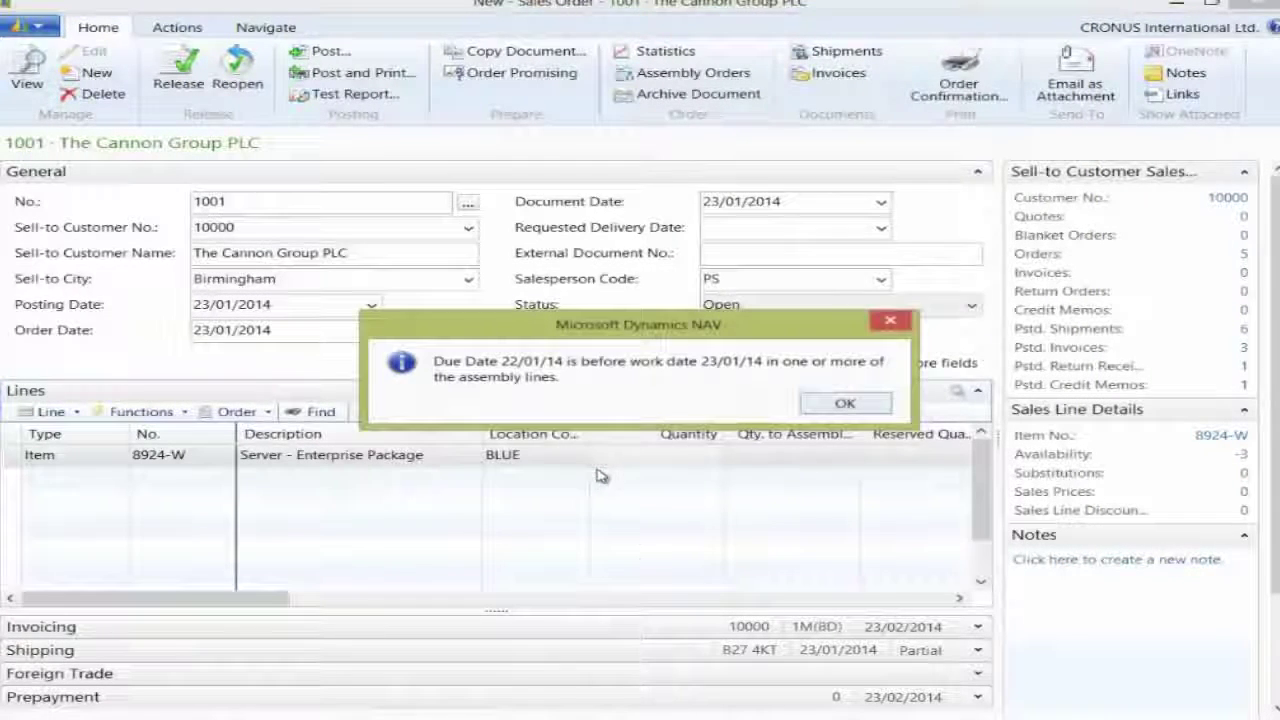
{"action": "left_click", "coordinate": [848, 403]}
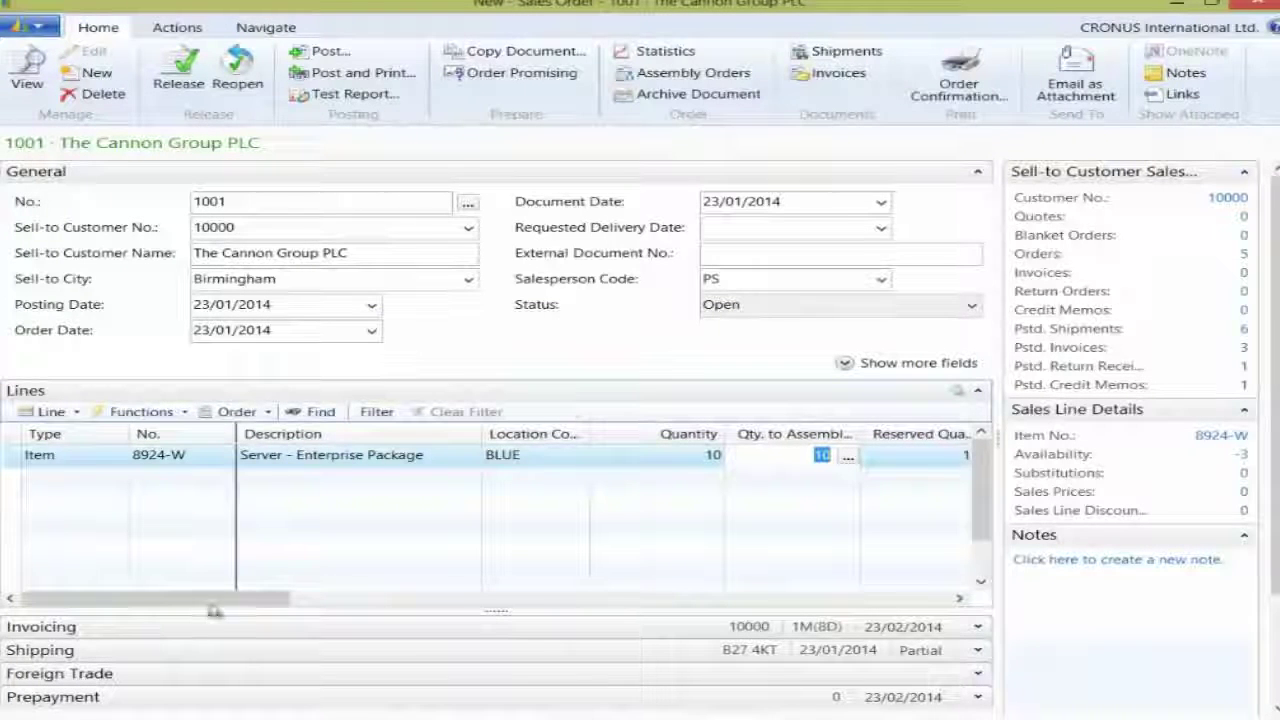
Inspect the reservation entries behind the reserved quantity of the 8924-W sales line and close them.
{"action": "left_click_drag", "start_coordinate": [200, 598], "coordinate": [316, 598]}
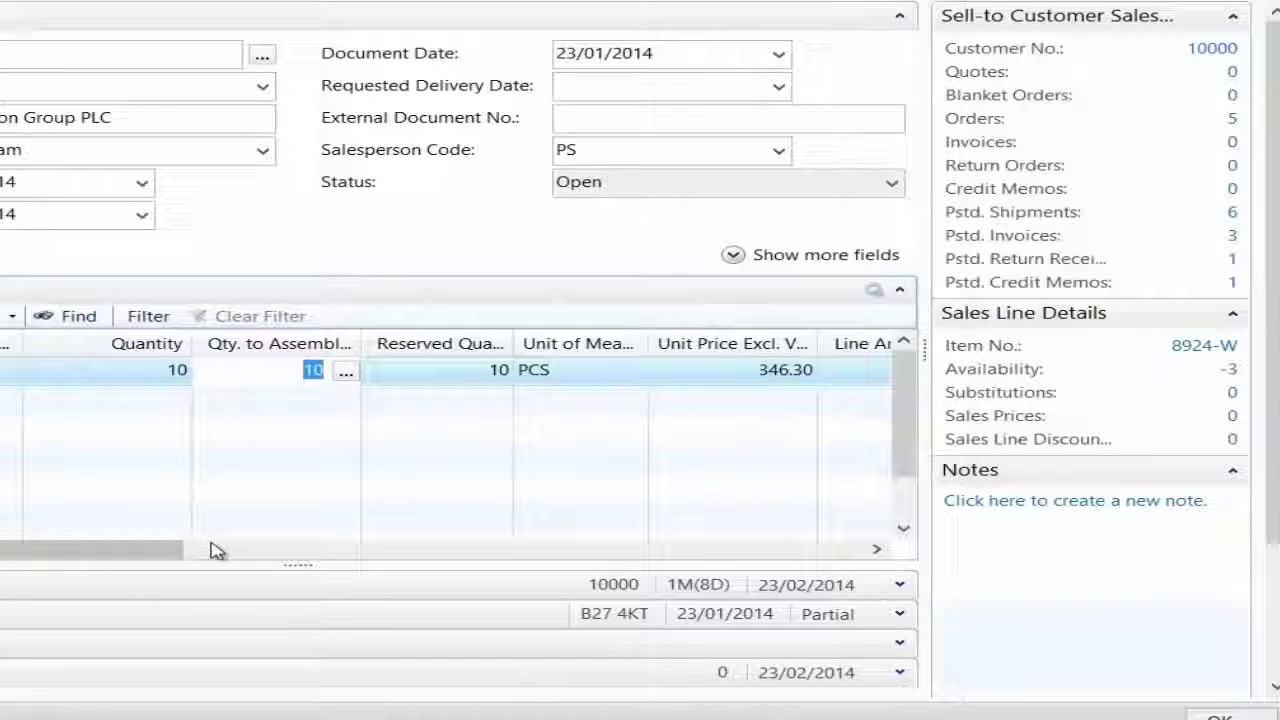
{"action": "left_click", "coordinate": [472, 384]}
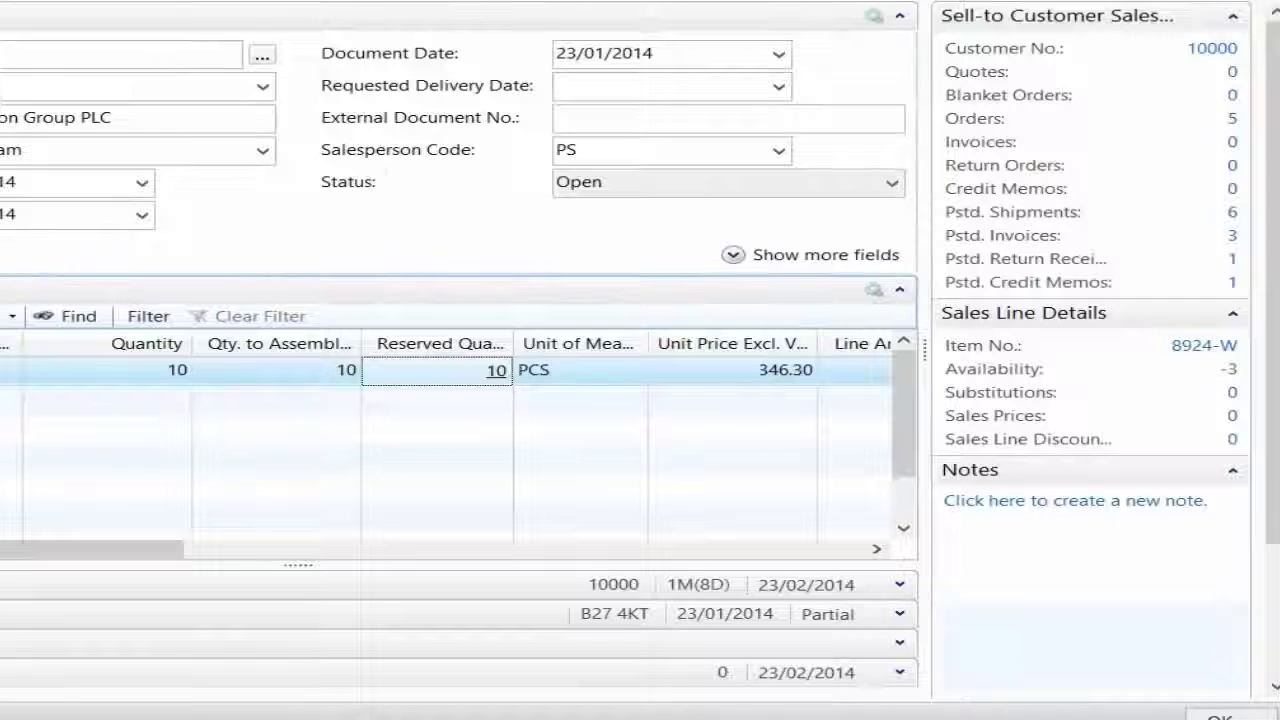
{"action": "left_click", "coordinate": [497, 372]}
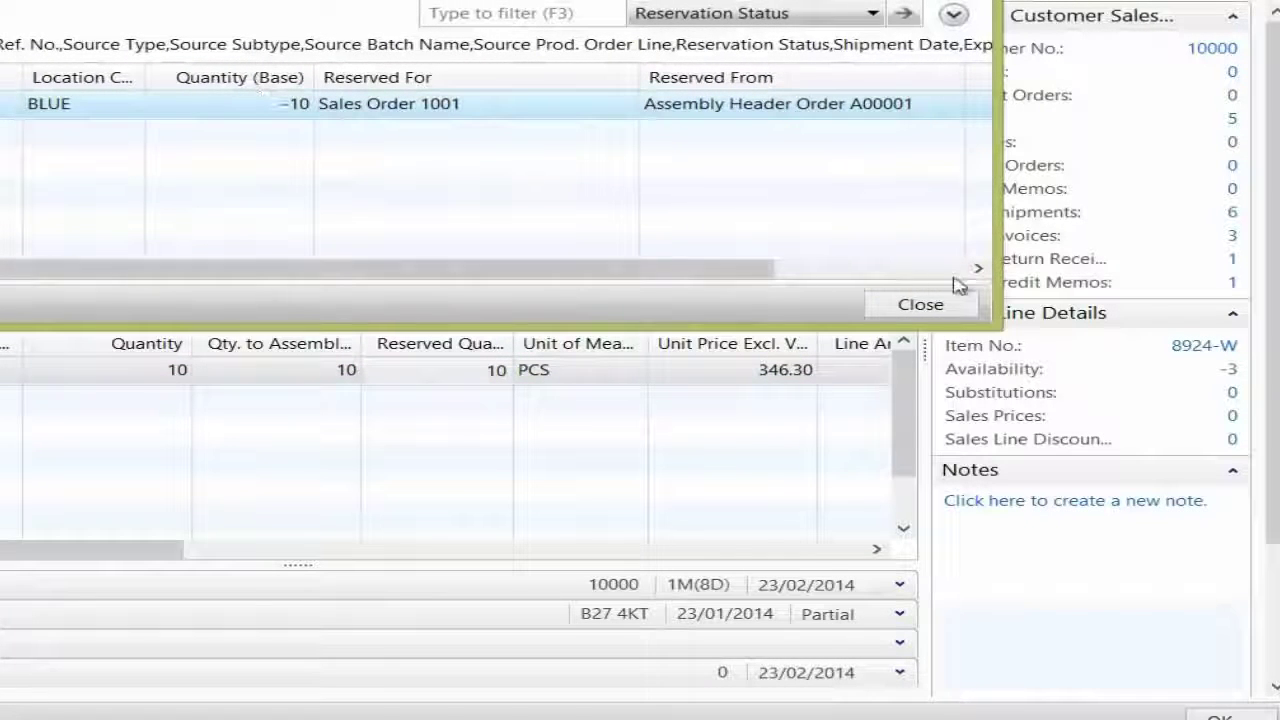
{"action": "left_click", "coordinate": [940, 309]}
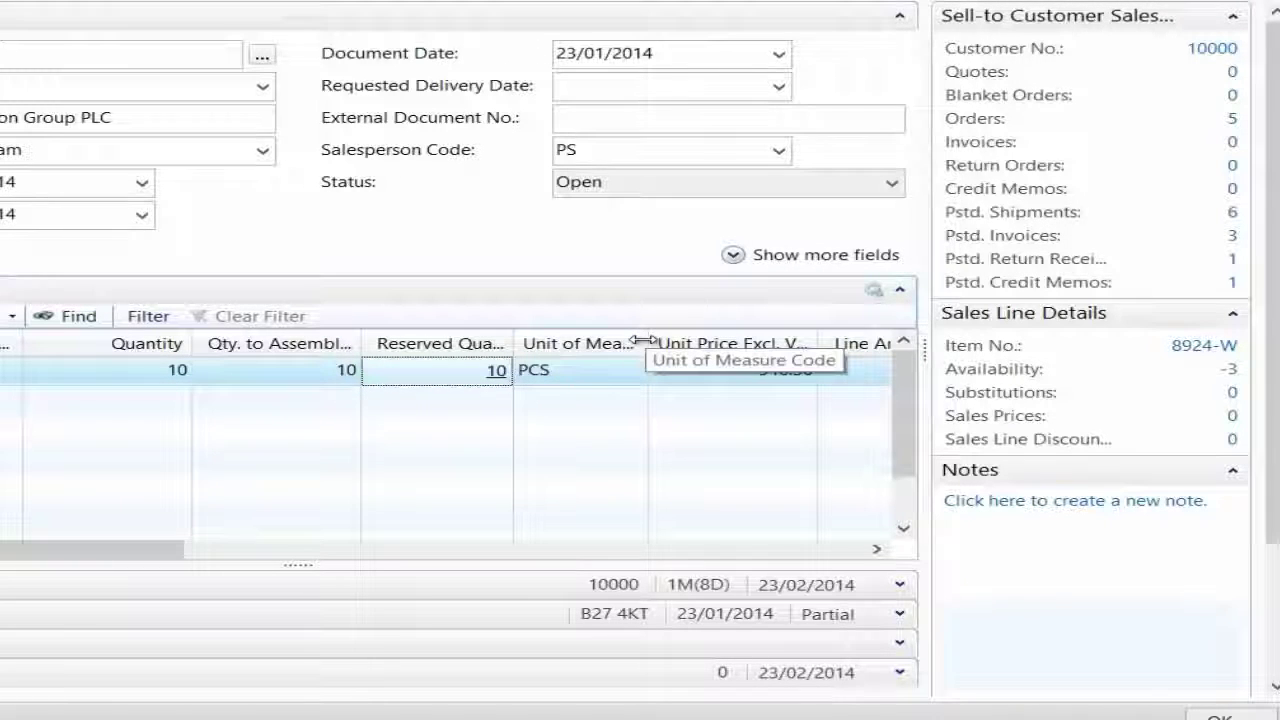
Open the assemble-to-order lines of item 8924-W, assign 10 pieces of LOT1 to component 80027 from the available entries, and close the lines.
{"action": "left_click", "coordinate": [290, 378]}
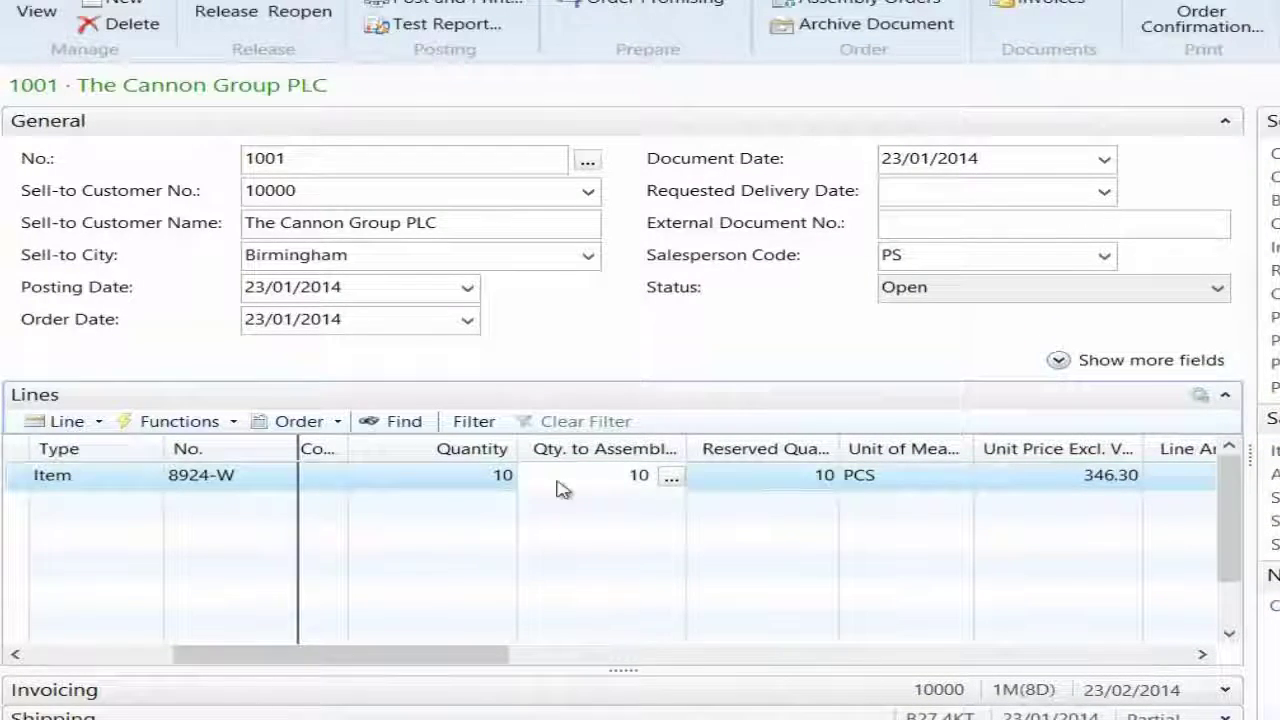
{"action": "left_click", "coordinate": [671, 477]}
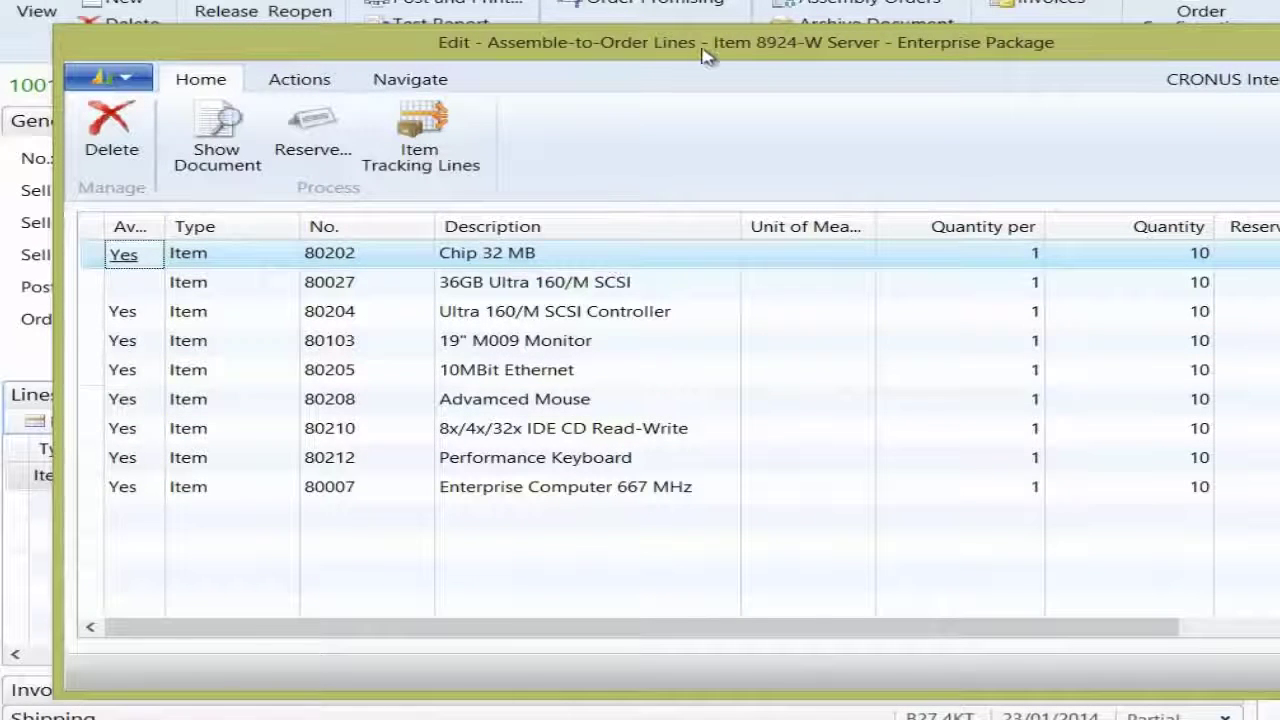
{"action": "left_click", "coordinate": [87, 289]}
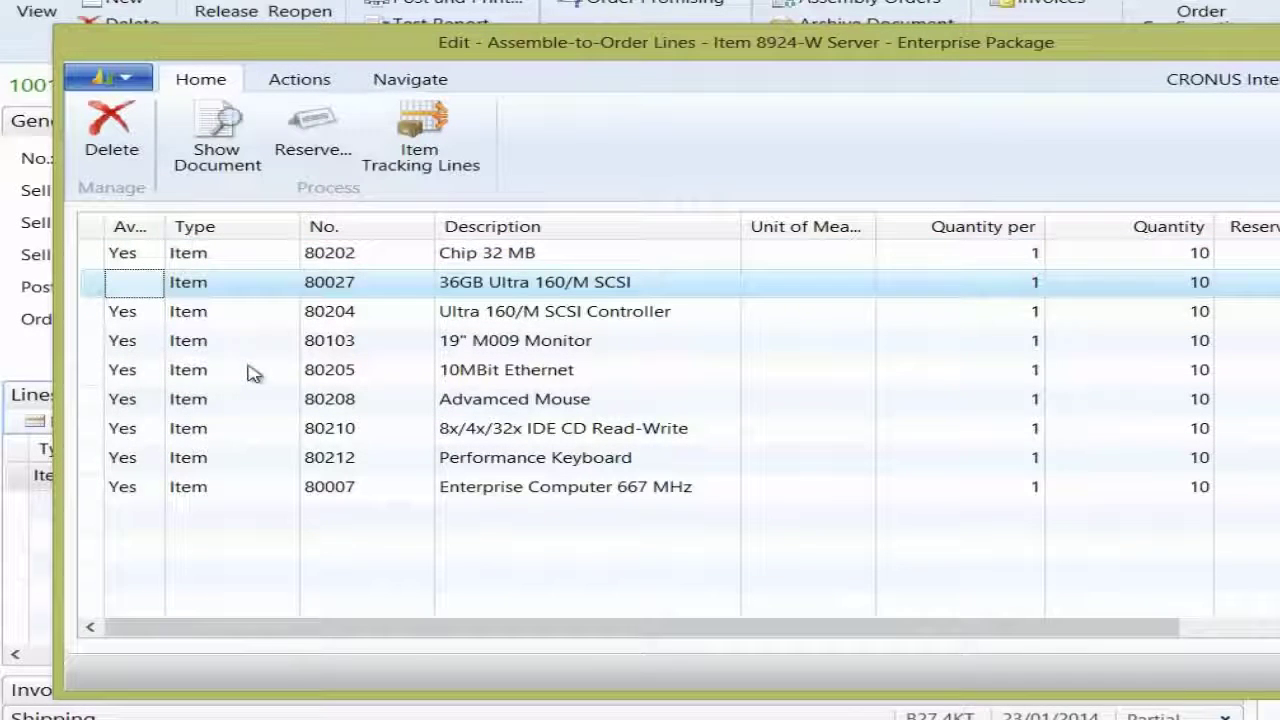
{"action": "left_click", "coordinate": [425, 160]}
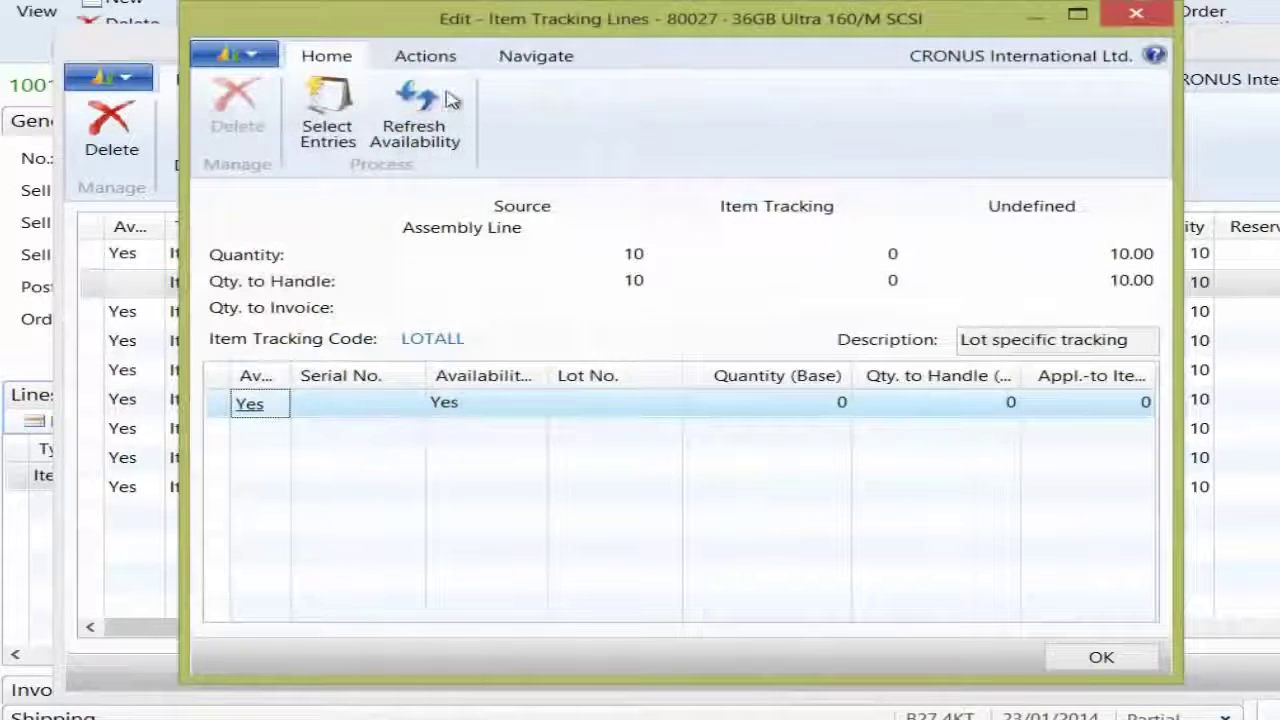
{"action": "left_click", "coordinate": [327, 112]}
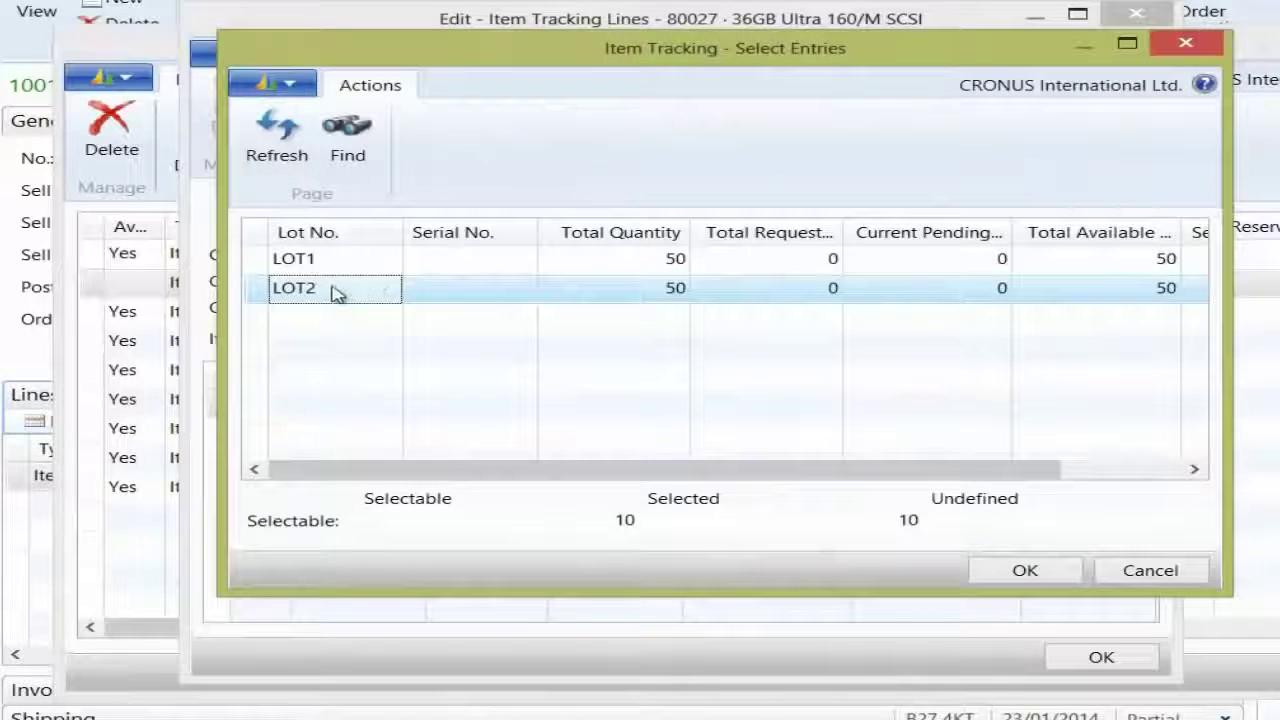
{"action": "left_click", "coordinate": [1046, 572]}
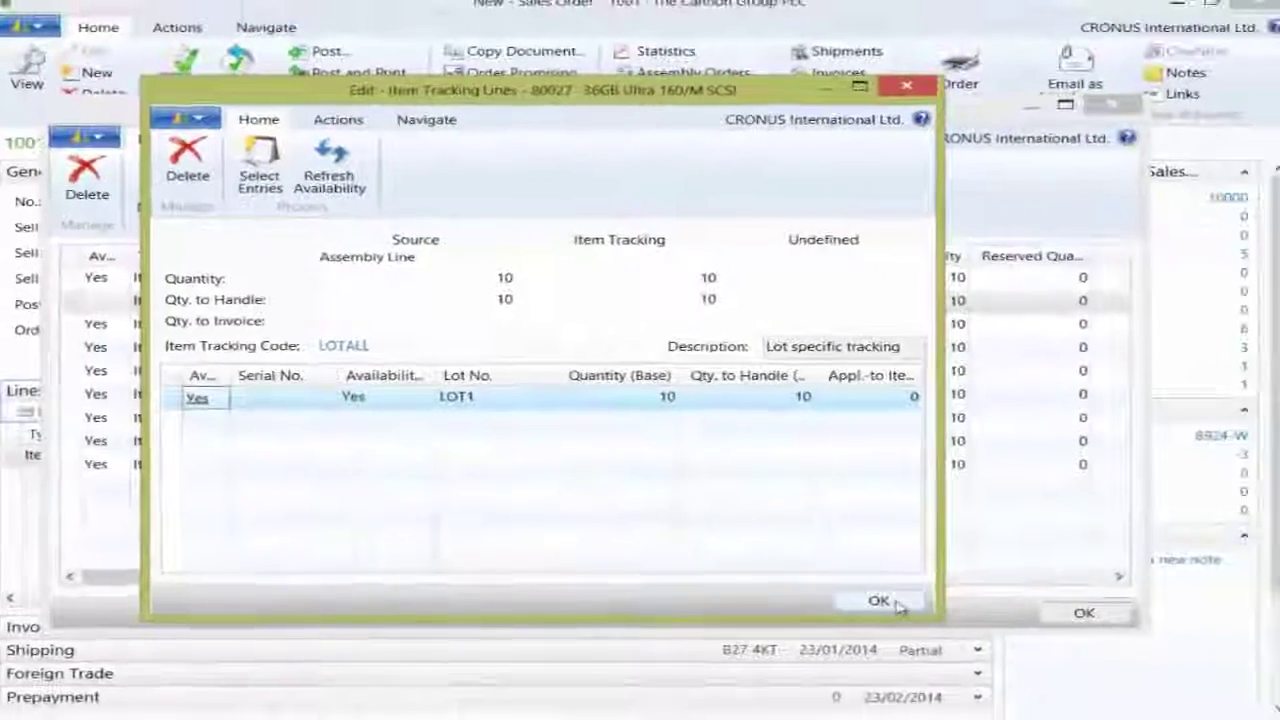
{"action": "left_click", "coordinate": [880, 601]}
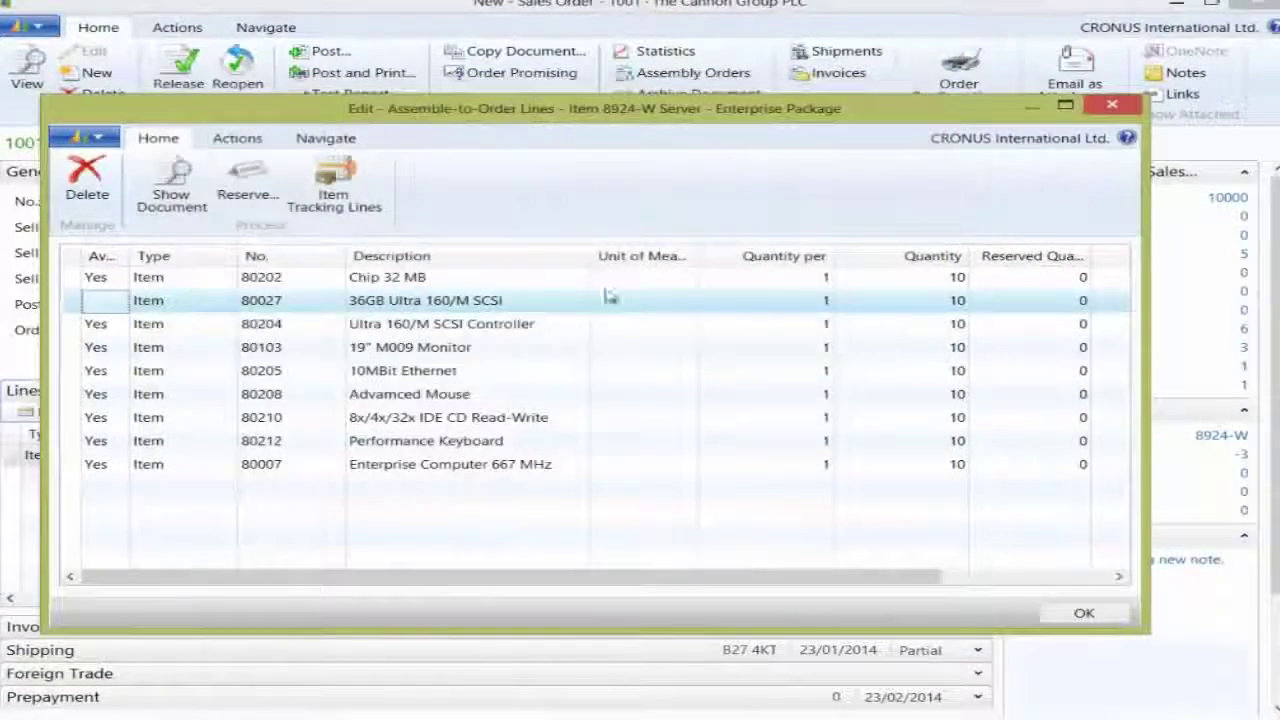
{"action": "key", "text": "Escape"}
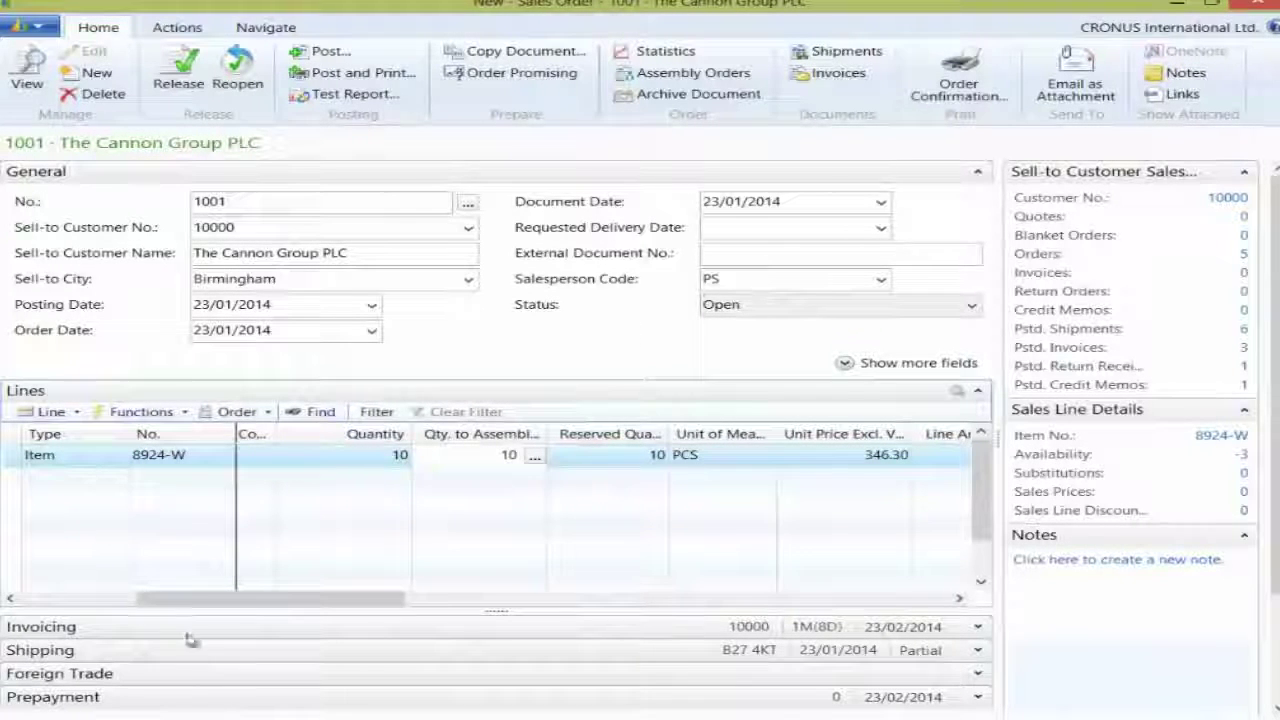
Try to assign 10 pieces of lot LOT-A1 in the item tracking lines of the 8924-W sales line, accepting the availability warning.
{"action": "left_click_drag", "start_coordinate": [243, 600], "coordinate": [130, 600]}
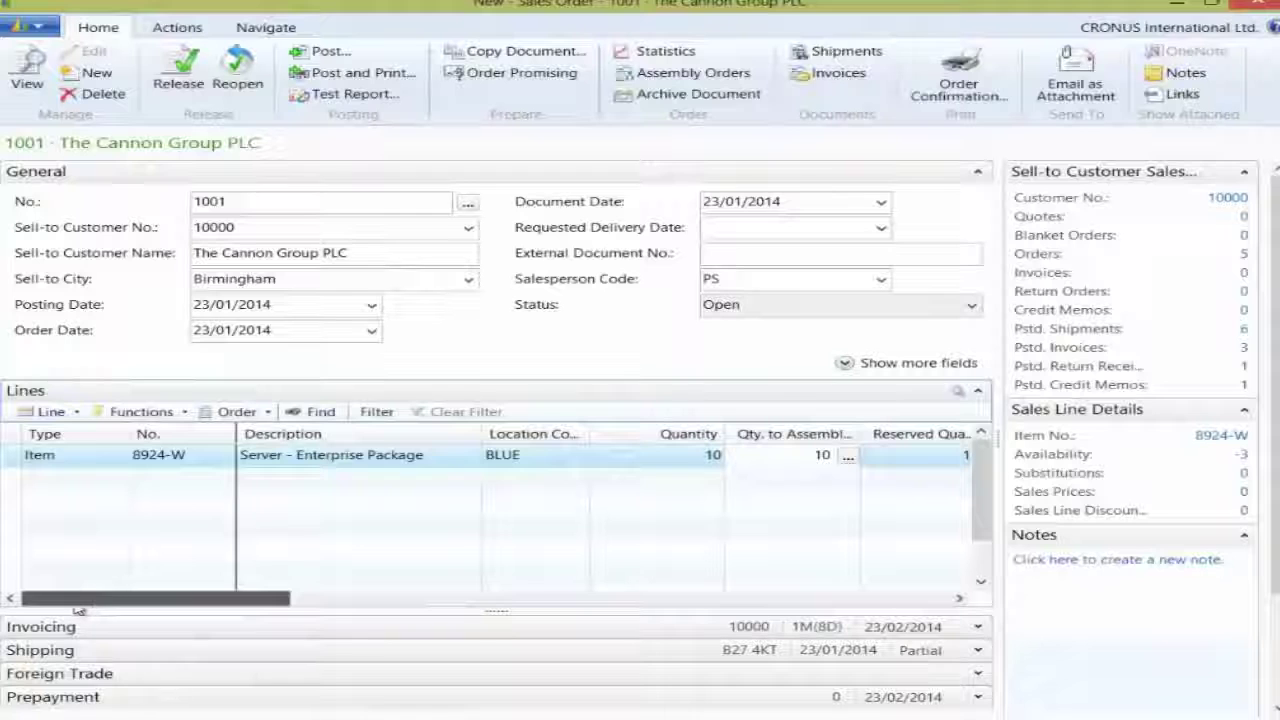
{"action": "left_click", "coordinate": [21, 410]}
{"action": "mouse_move", "coordinate": [145, 586]}
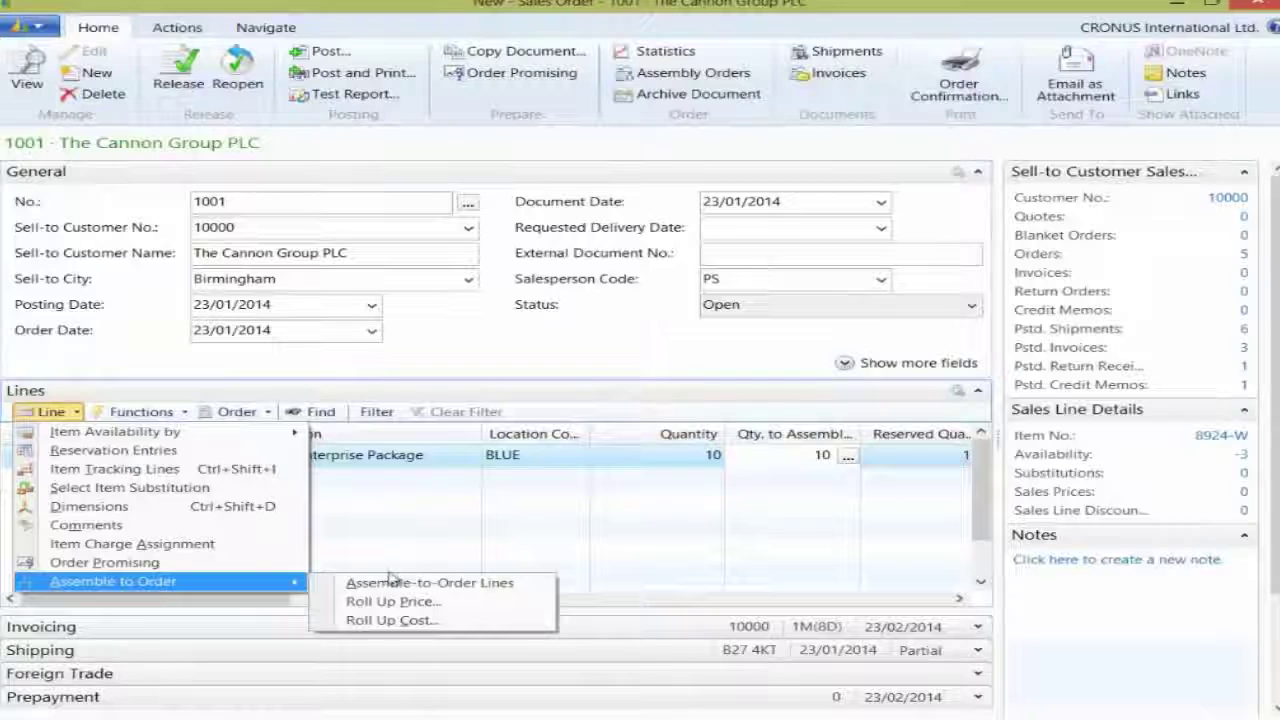
{"action": "left_click", "coordinate": [188, 469]}
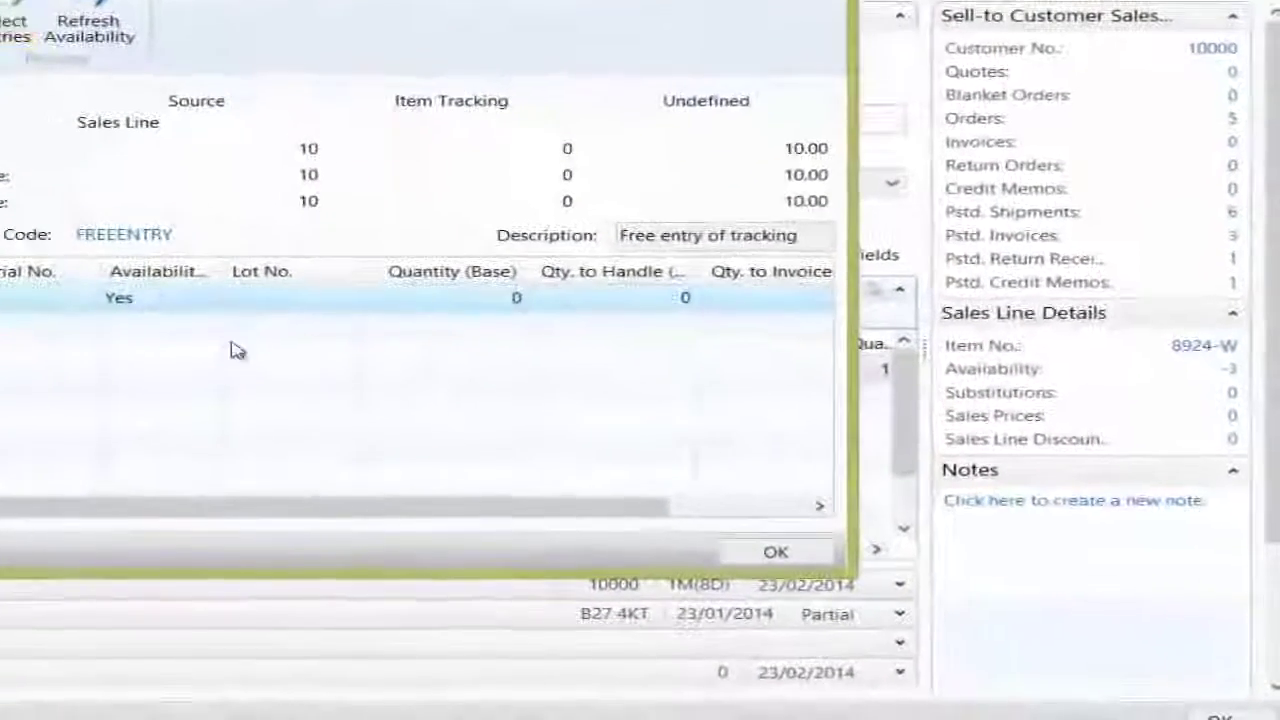
{"action": "left_click", "coordinate": [310, 300]}
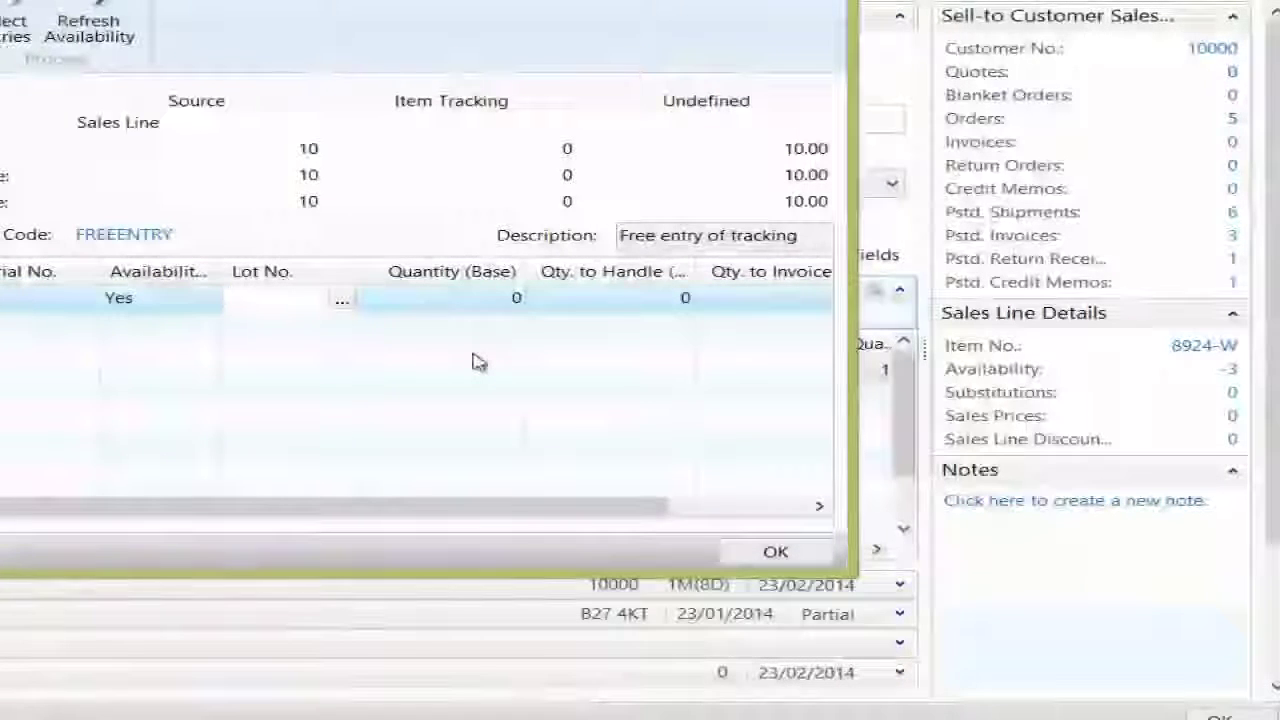
{"action": "type", "text": "LOT"}
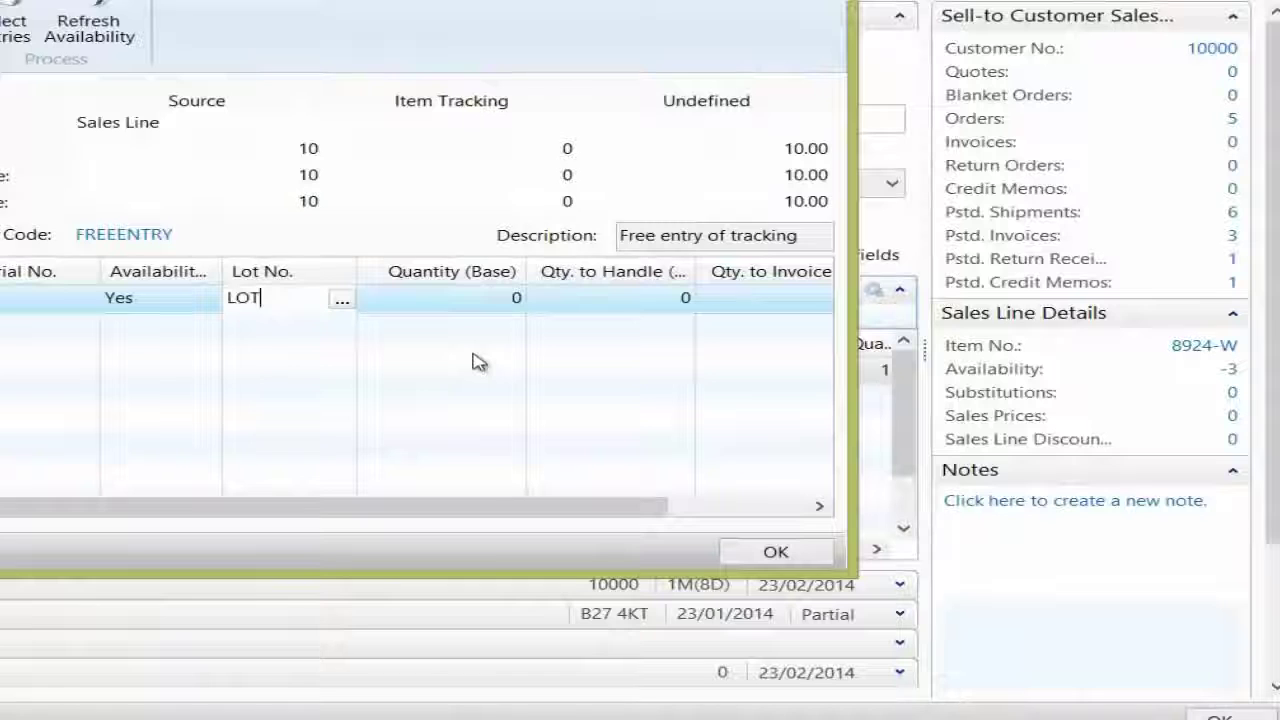
{"action": "type", "text": "-A1"}
{"action": "key", "text": "Tab"}
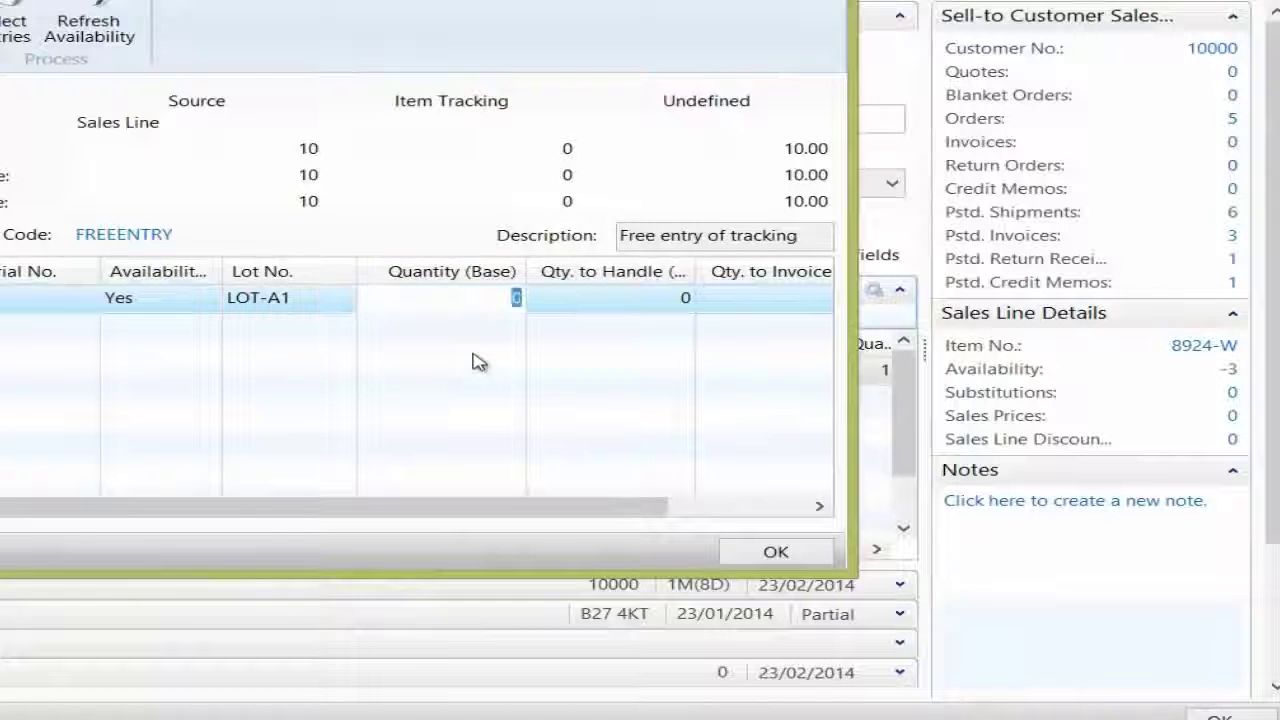
{"action": "type", "text": "10"}
{"action": "key", "text": "Tab"}
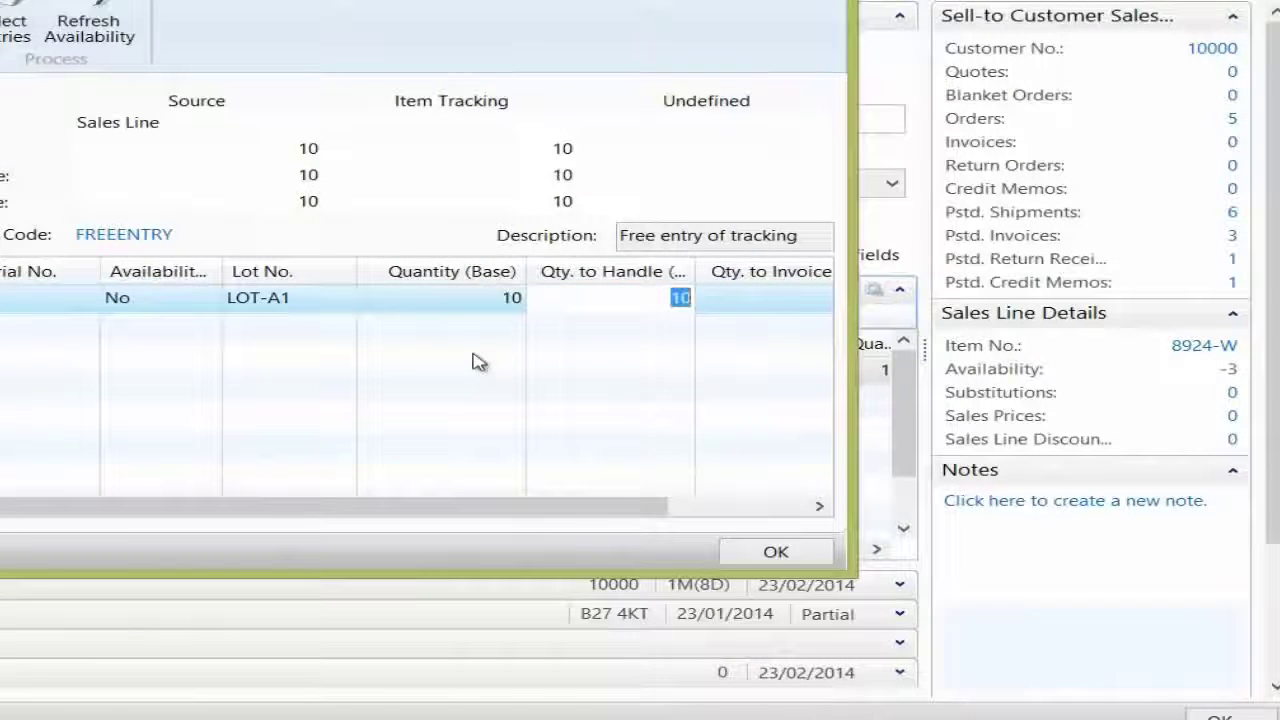
{"action": "left_click", "coordinate": [805, 550]}
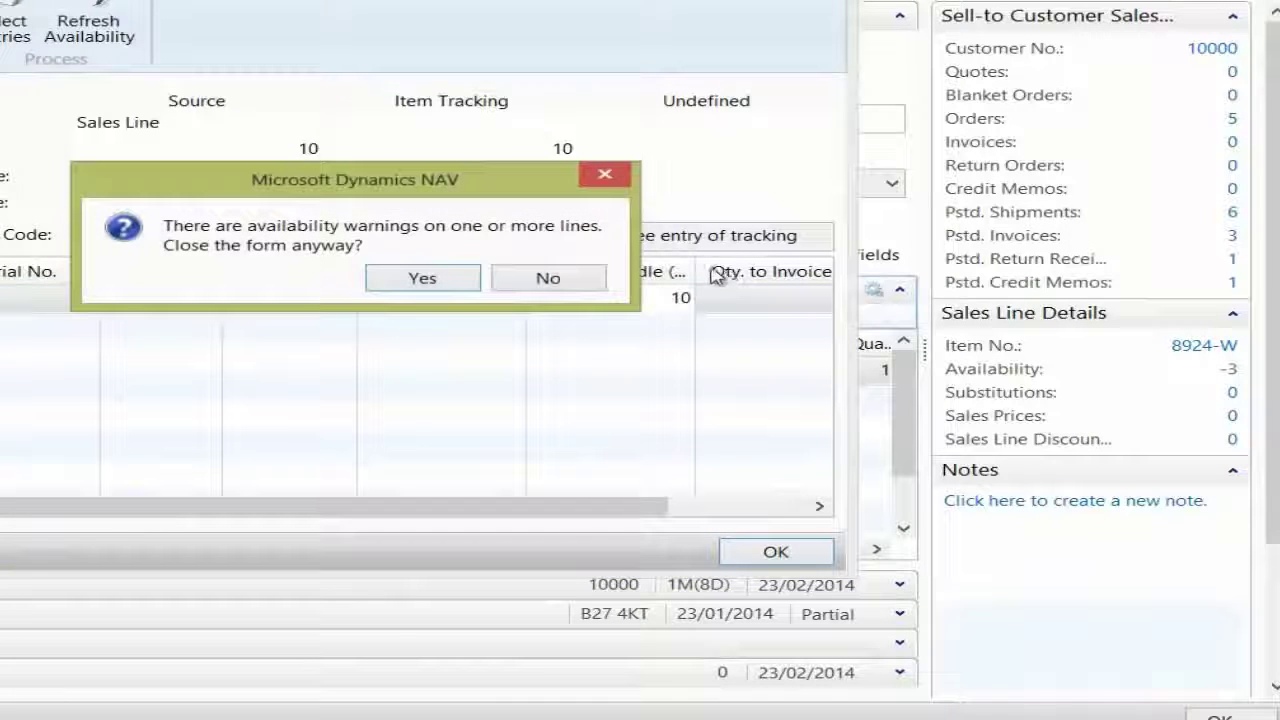
{"action": "left_click", "coordinate": [423, 284]}
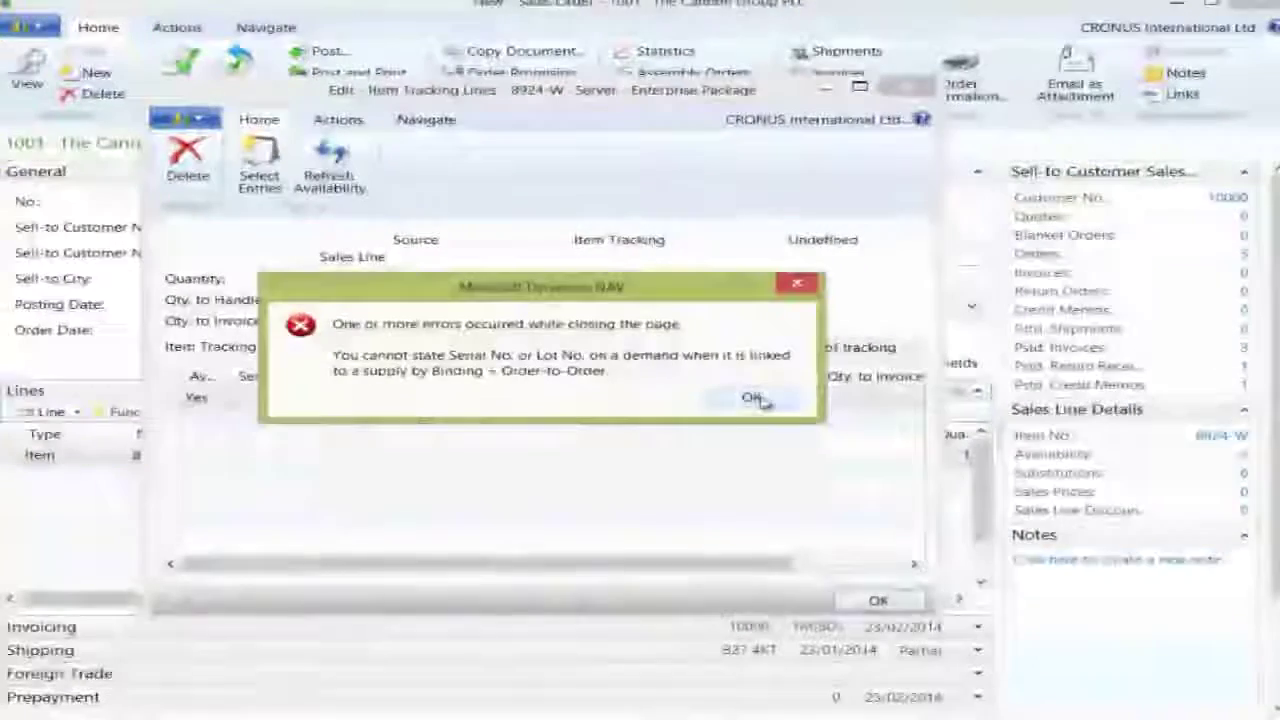
{"action": "left_click", "coordinate": [628, 300]}
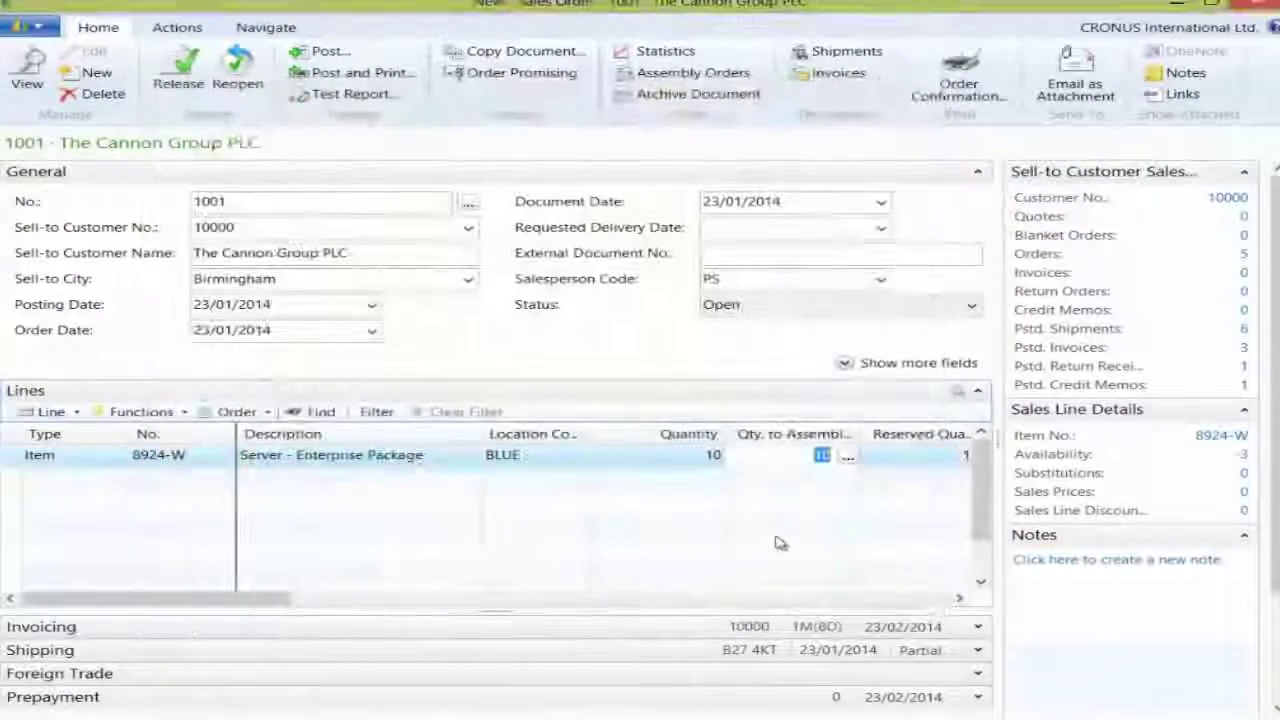
Open the assembly order for item 8924-W from the assemble-to-order lines of the sales line.
{"action": "left_click", "coordinate": [48, 411]}
{"action": "mouse_move", "coordinate": [285, 581]}
{"action": "left_click", "coordinate": [395, 585]}
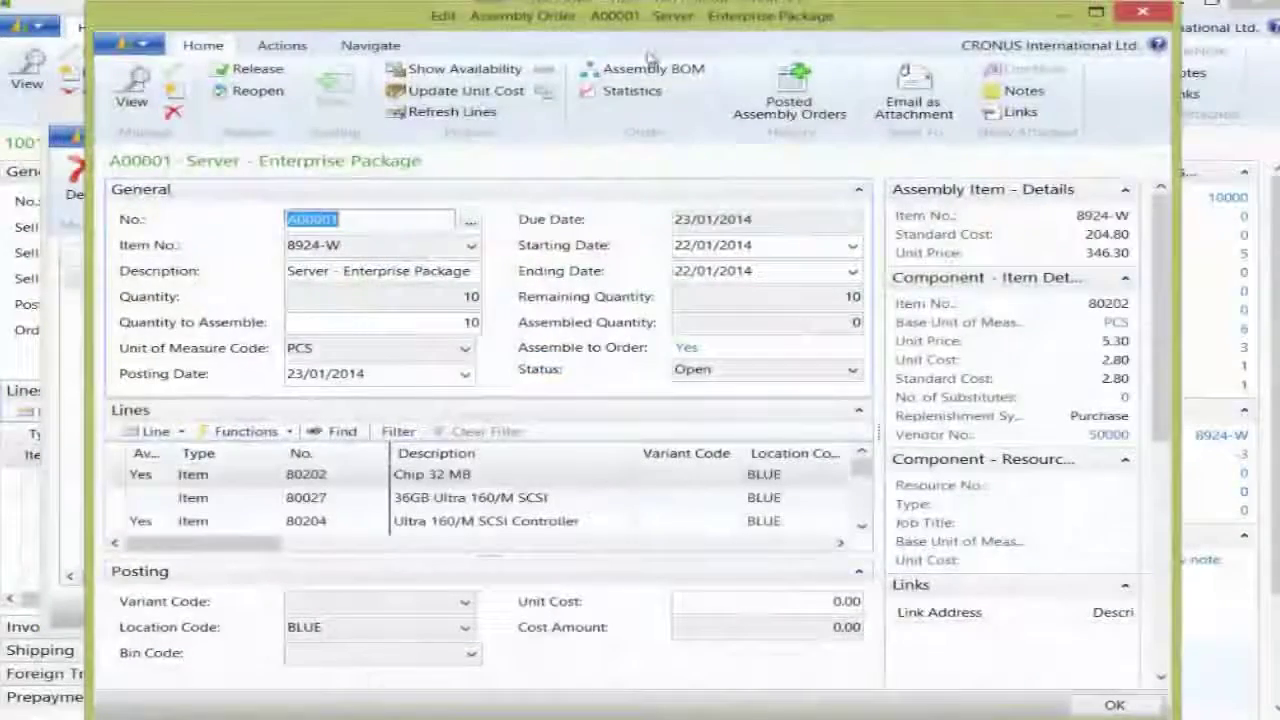
{"action": "left_click_drag", "start_coordinate": [681, 20], "coordinate": [683, 22]}
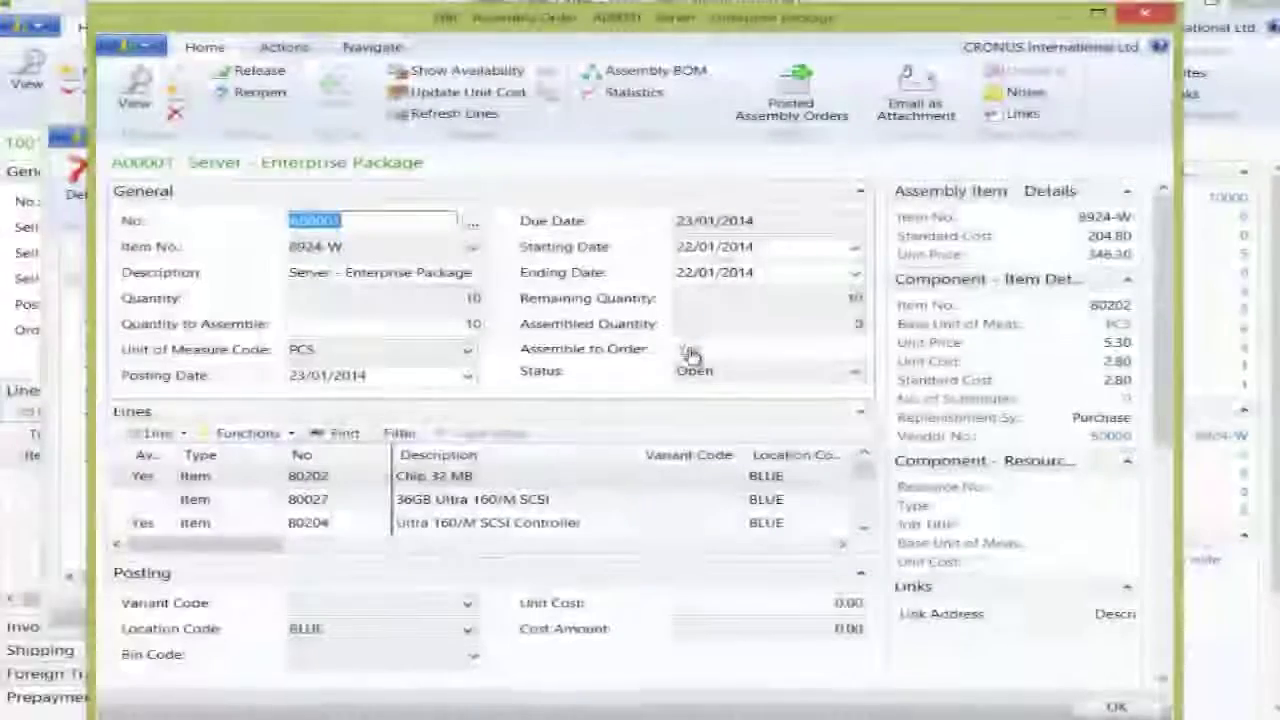
Assign 10 pieces of lot LOT-A1 in the item tracking lines of the assembly order header and return to the sales order.
{"action": "left_click", "coordinate": [373, 47]}
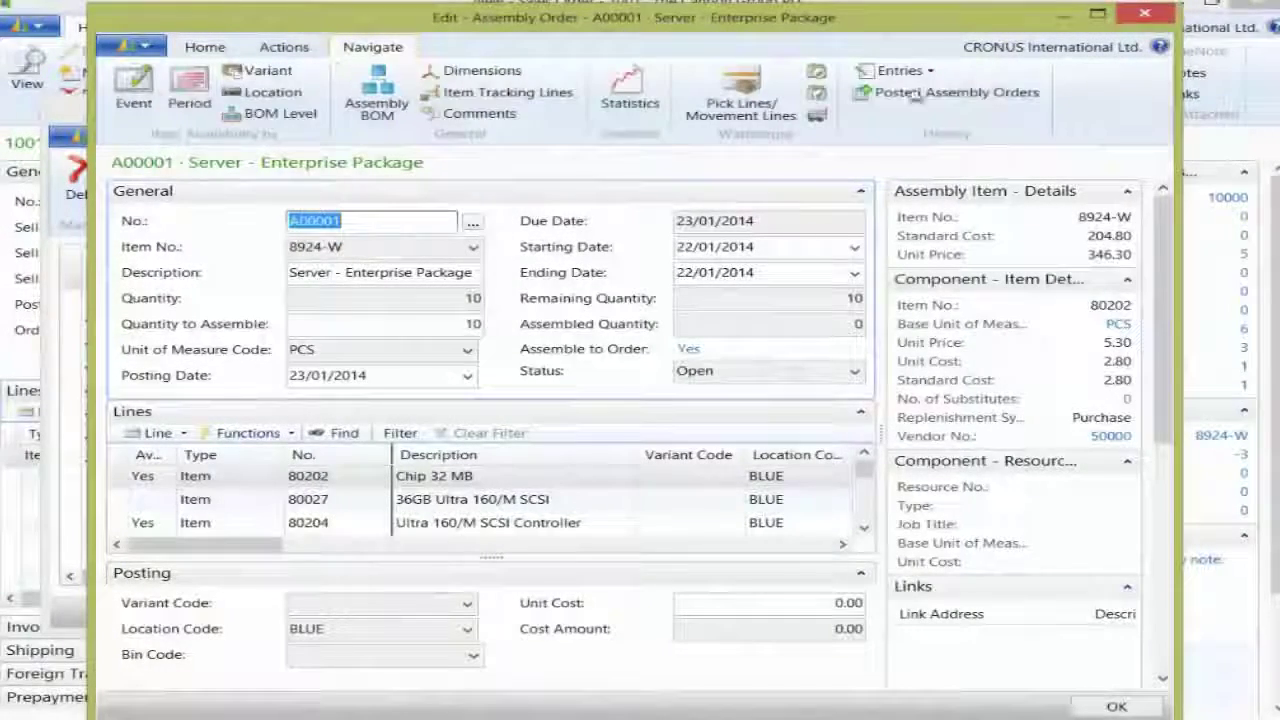
{"action": "left_click", "coordinate": [540, 100]}
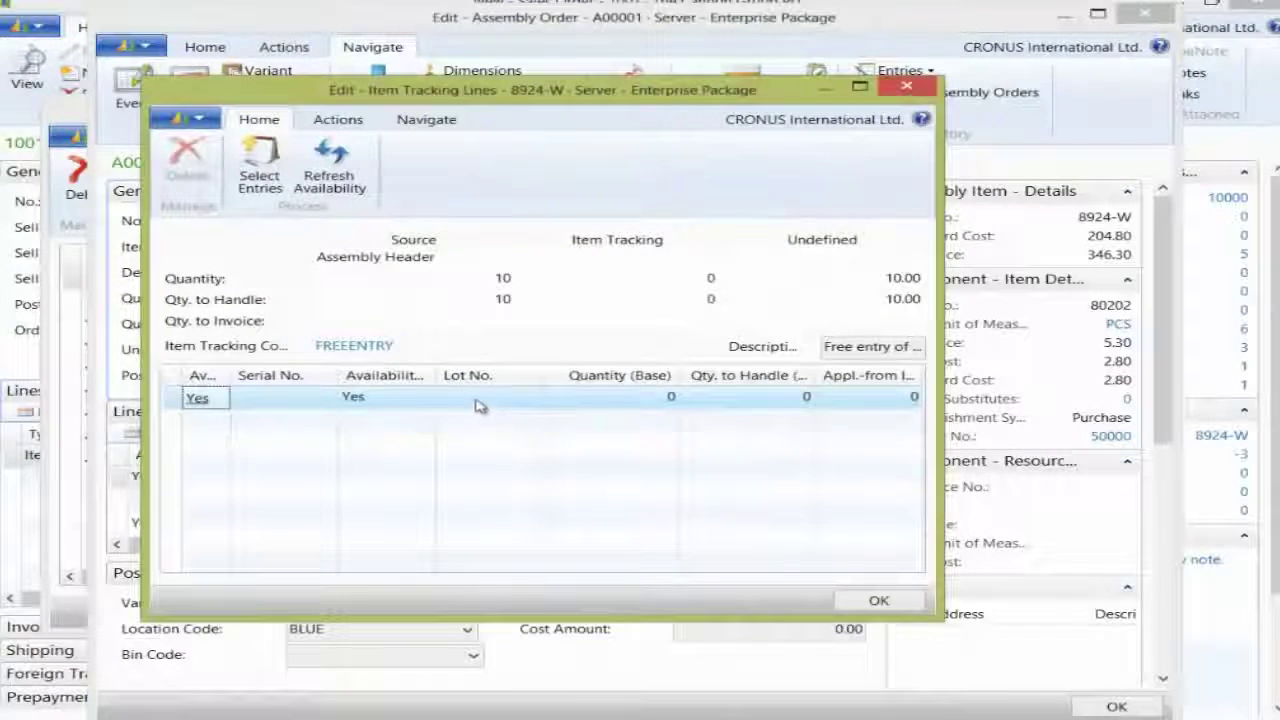
{"action": "left_click", "coordinate": [479, 405]}
{"action": "type", "text": "LOT-A1"}
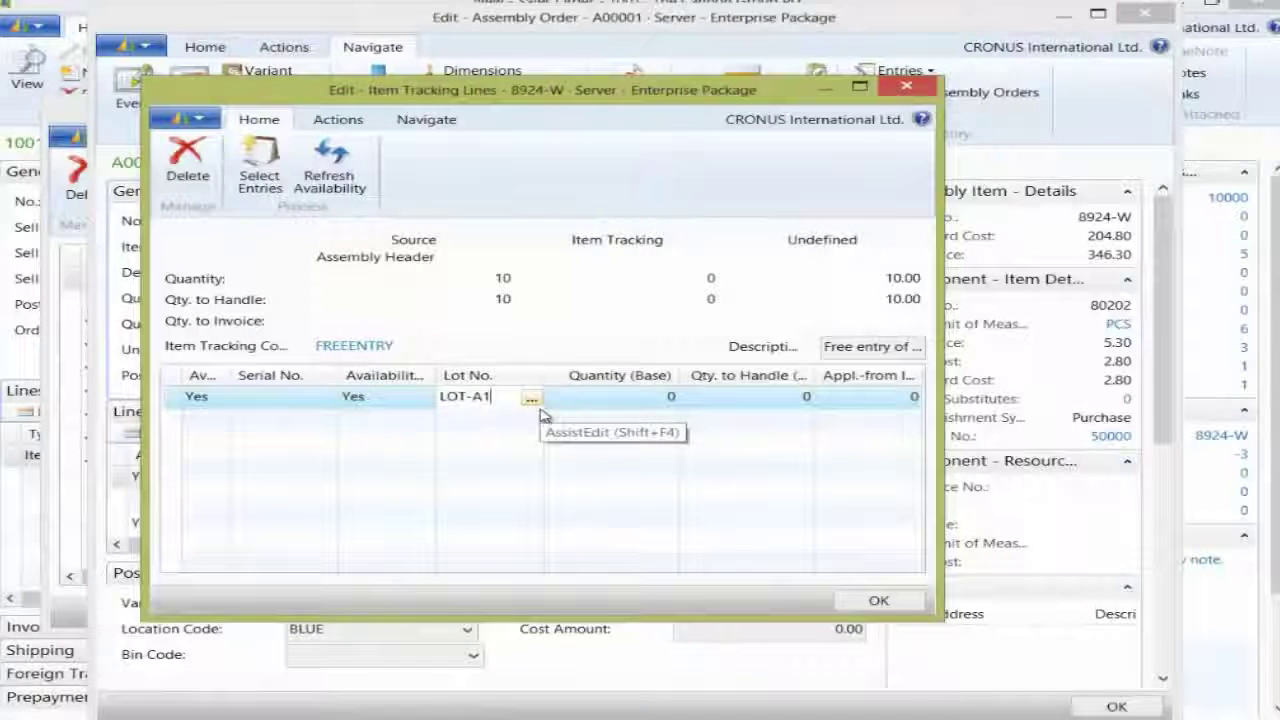
{"action": "key", "text": "Tab"}
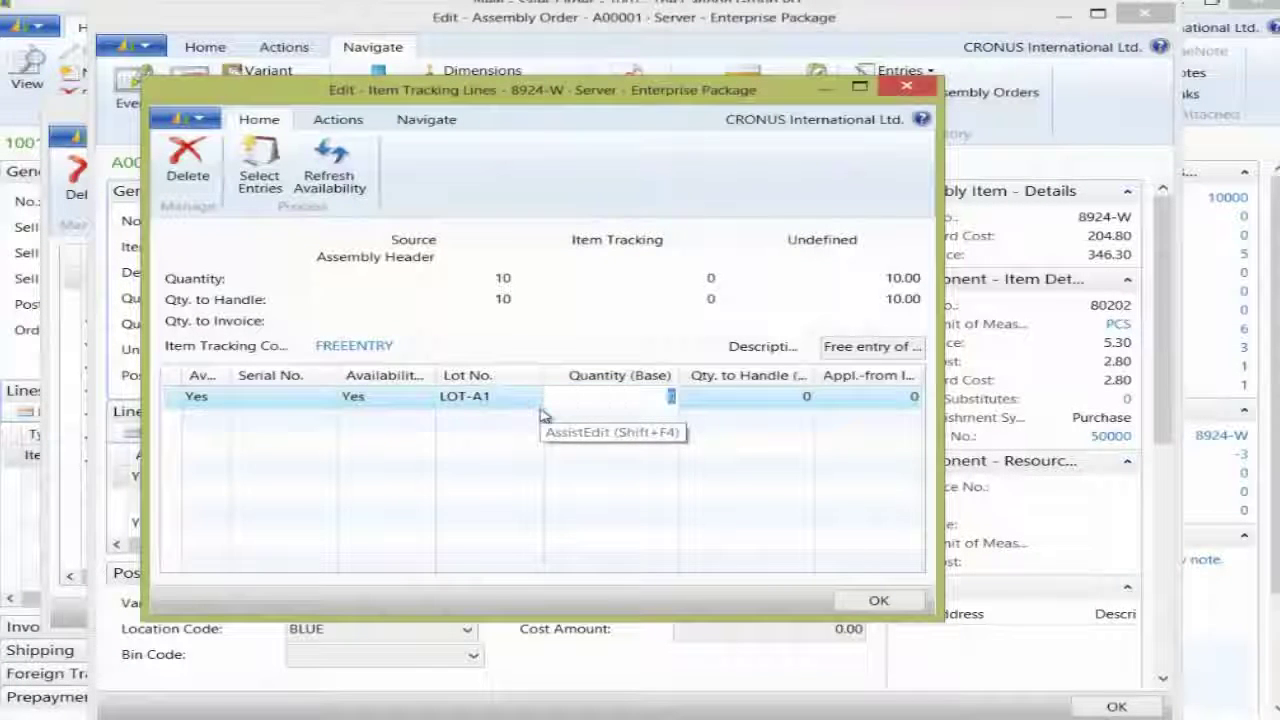
{"action": "type", "text": "10"}
{"action": "key", "text": "Tab"}
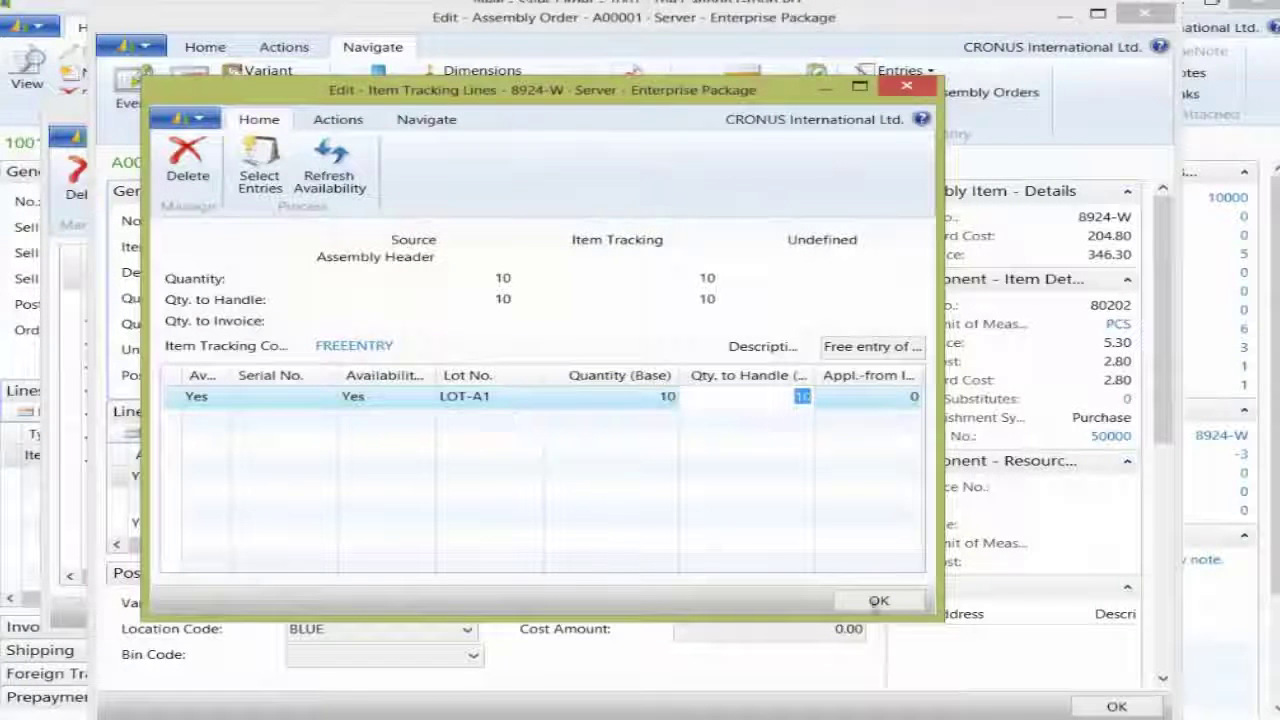
{"action": "left_click", "coordinate": [877, 602]}
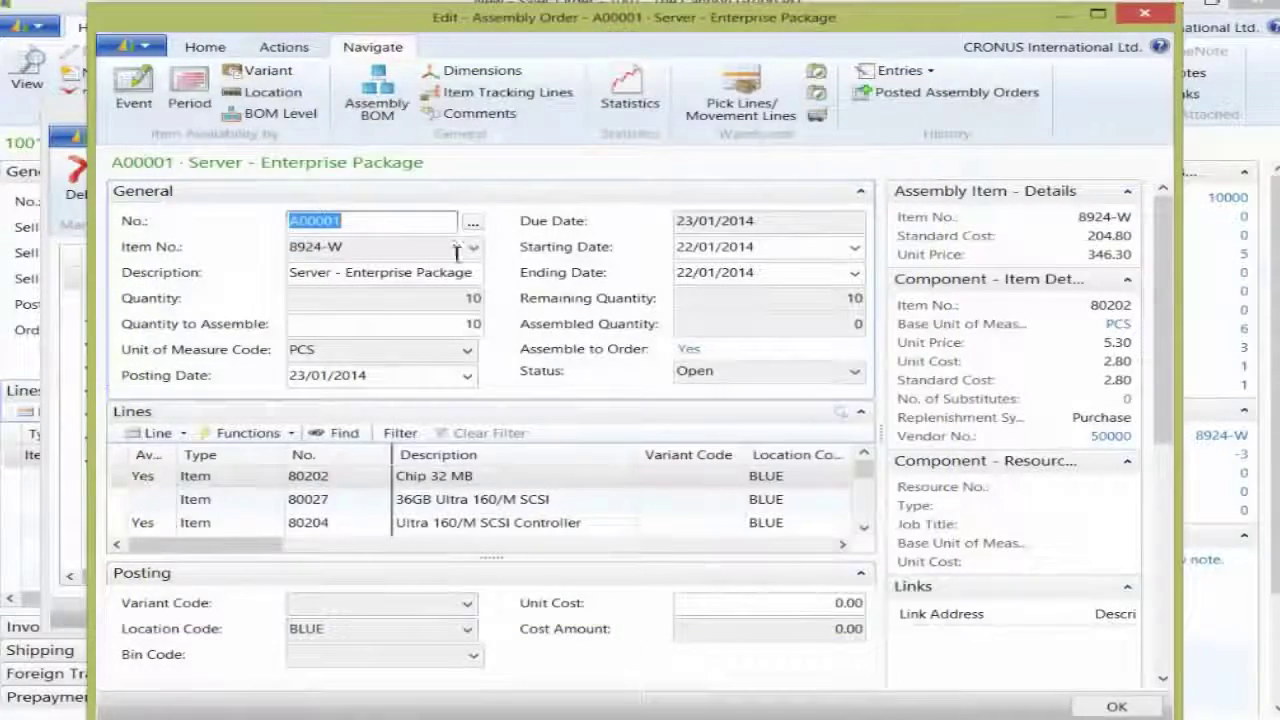
{"action": "key", "text": "Escape"}
{"action": "key", "text": "Escape"}
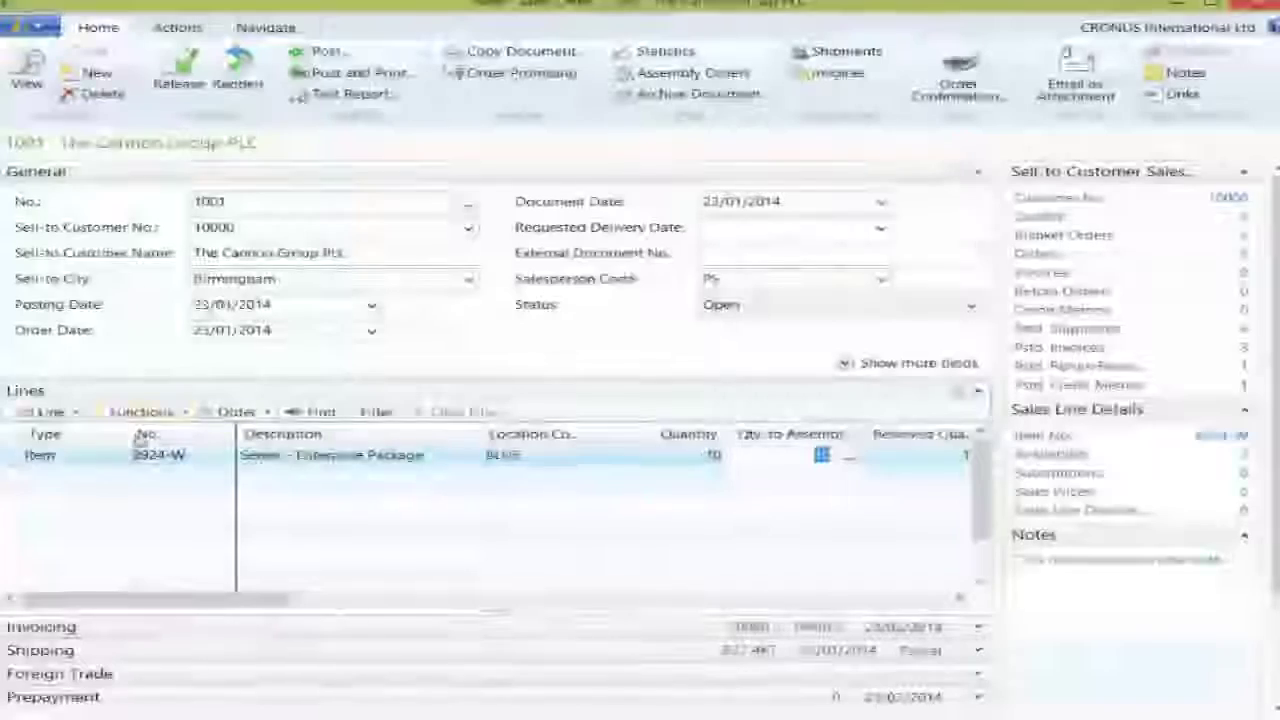
Inspect the item tracking lines of the 8924-W sales line and close them despite the availability warning.
{"action": "left_click", "coordinate": [50, 411]}
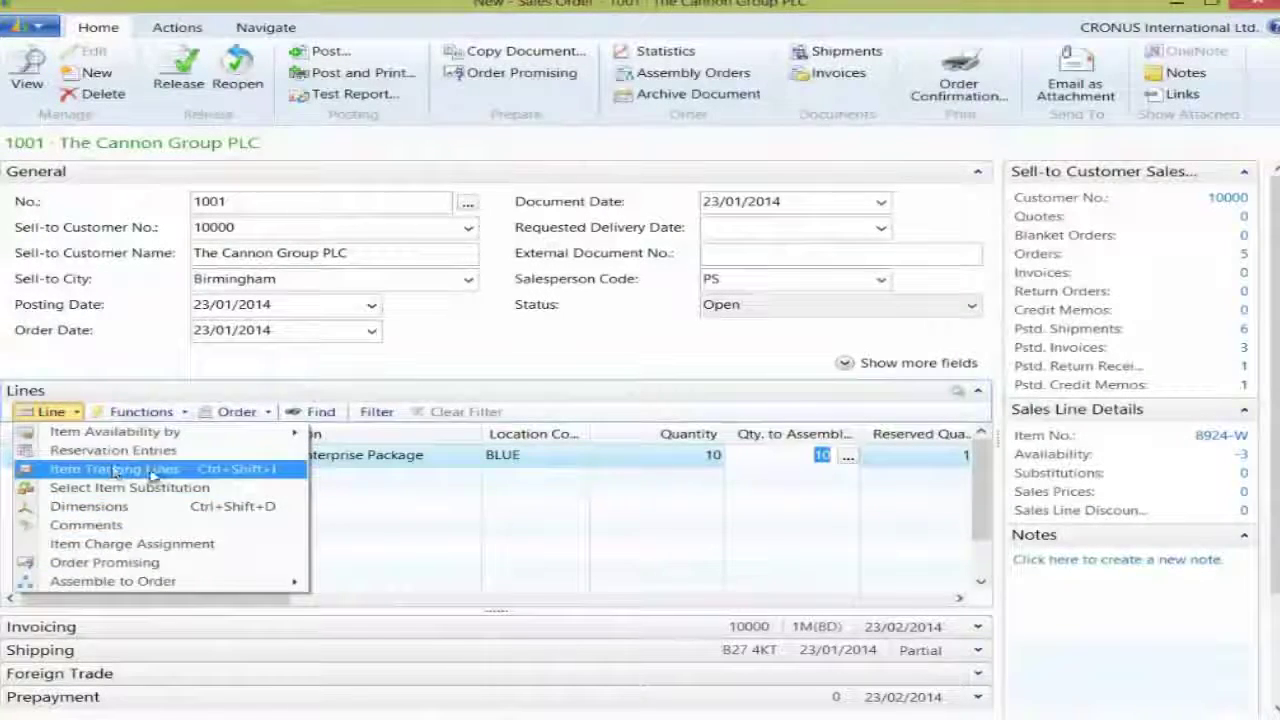
{"action": "left_click", "coordinate": [152, 470]}
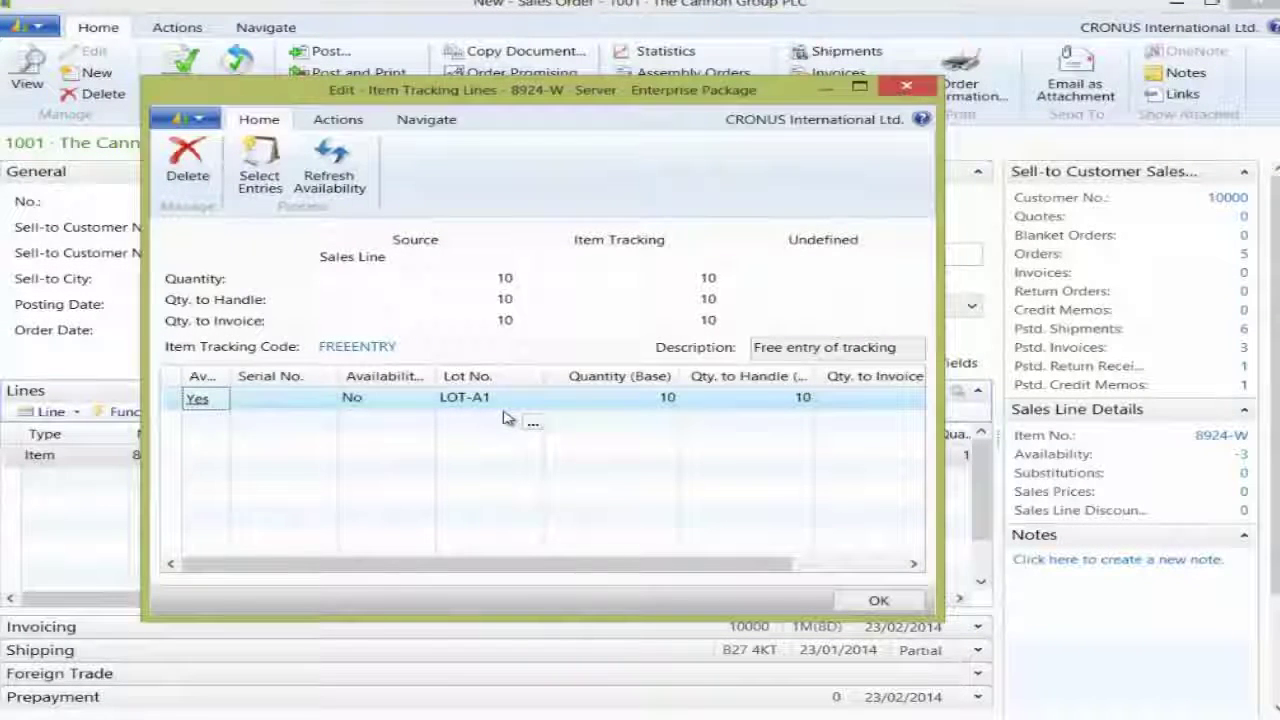
{"action": "left_click", "coordinate": [879, 601]}
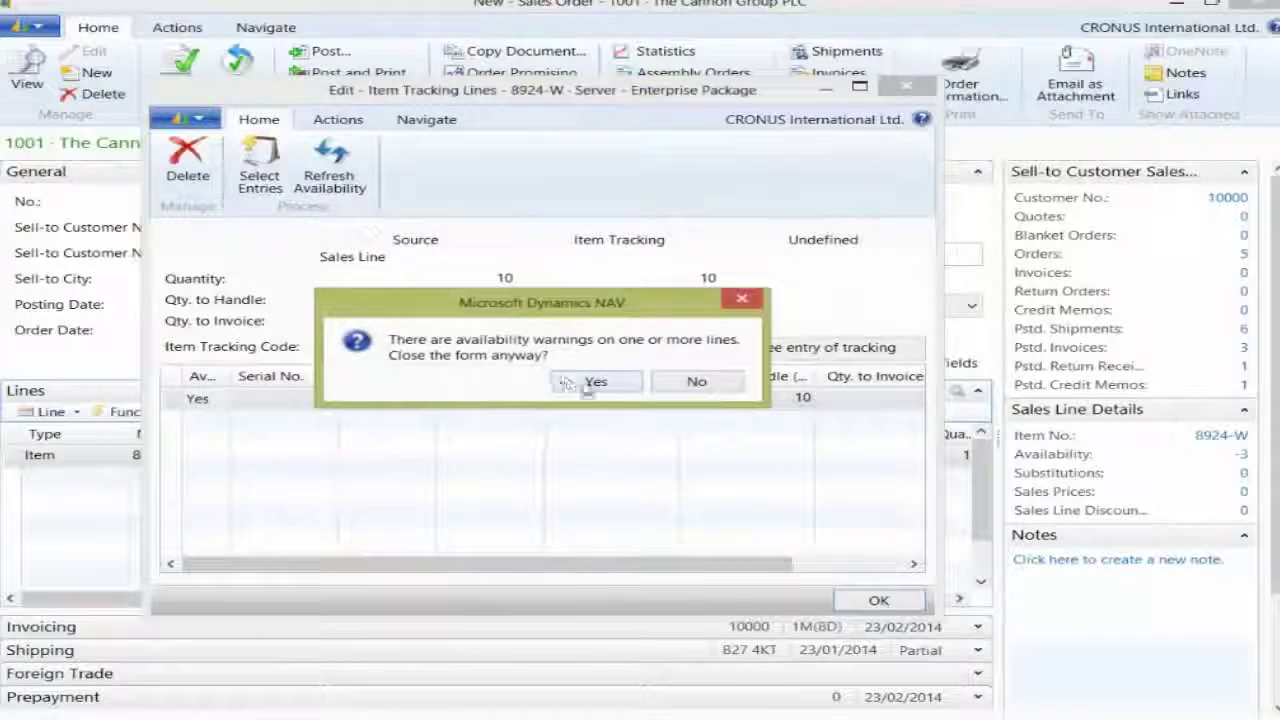
{"action": "left_click", "coordinate": [588, 382]}
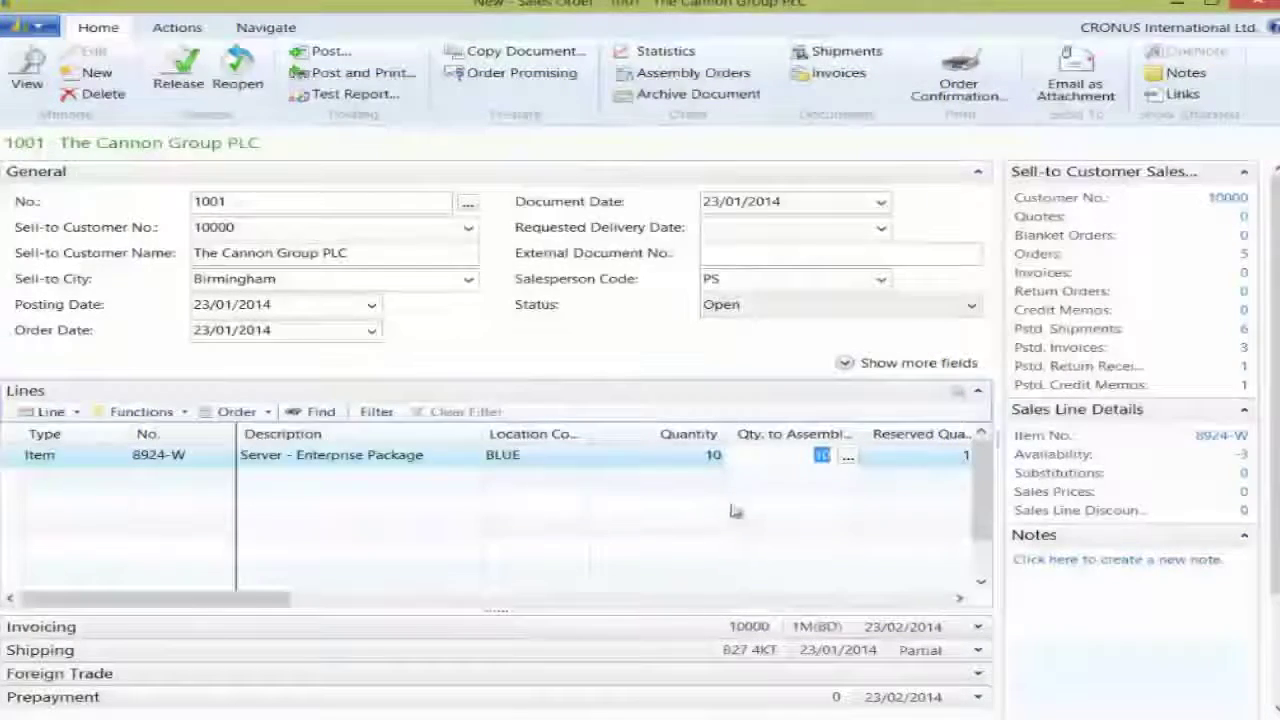
Try to cancel the reservation between the 8924-W sales line and its assembly order.
{"action": "left_click_drag", "start_coordinate": [277, 600], "coordinate": [384, 600]}
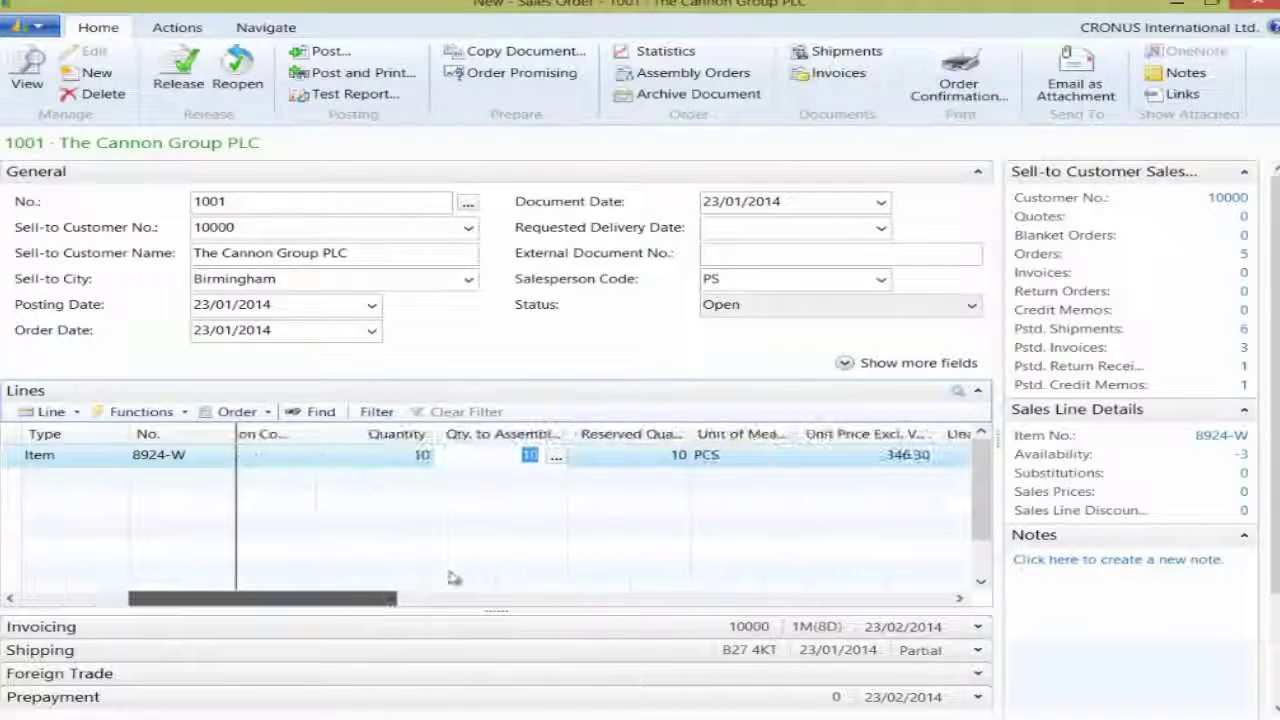
{"action": "left_click", "coordinate": [672, 457]}
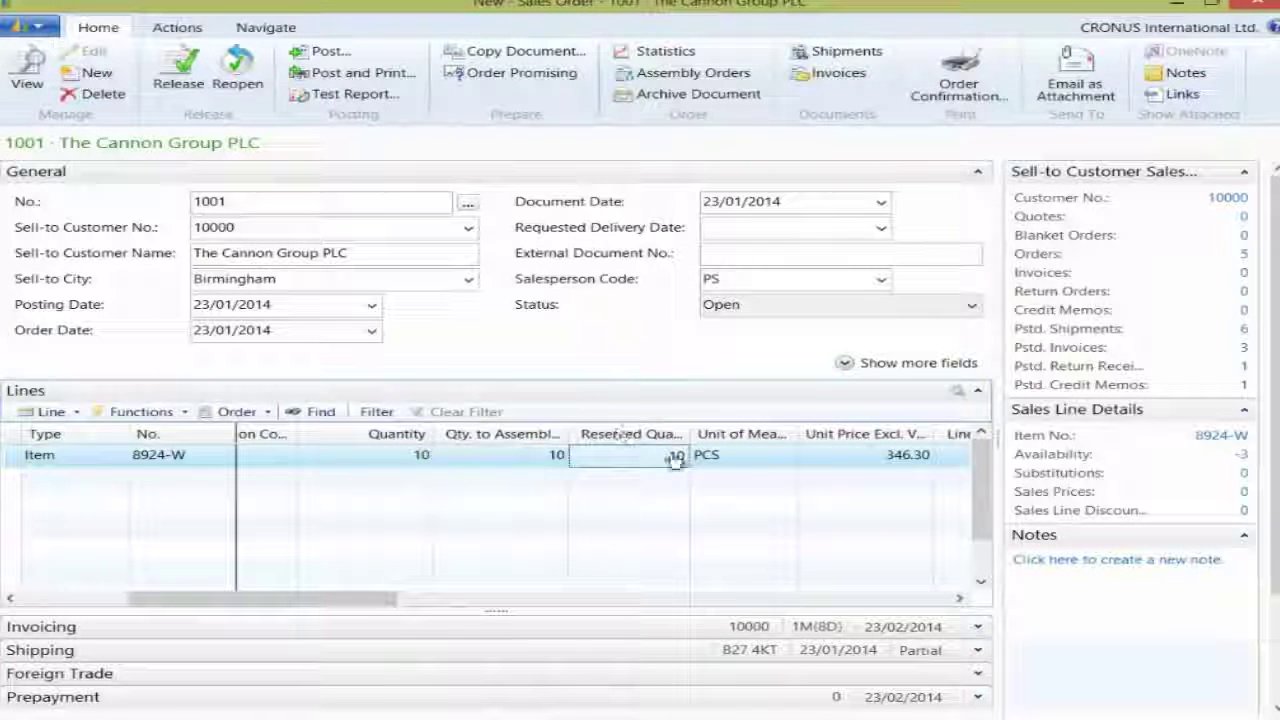
{"action": "left_click", "coordinate": [677, 457]}
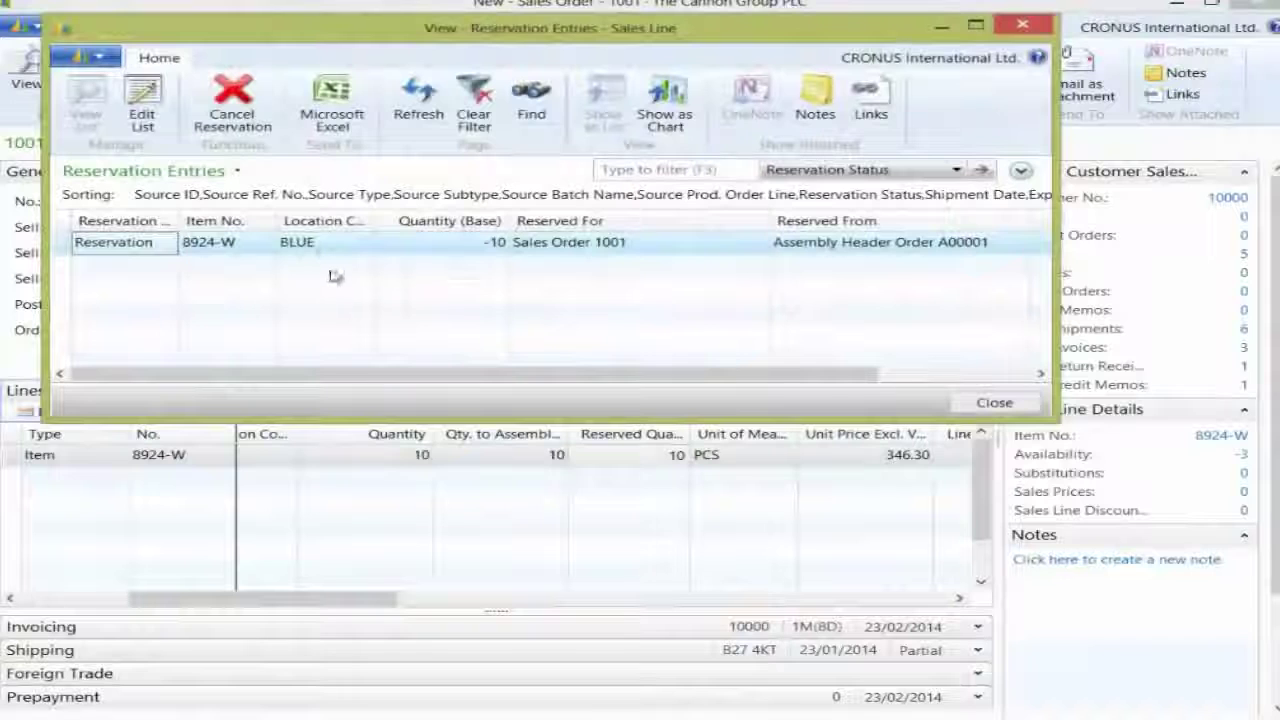
{"action": "left_click", "coordinate": [235, 110]}
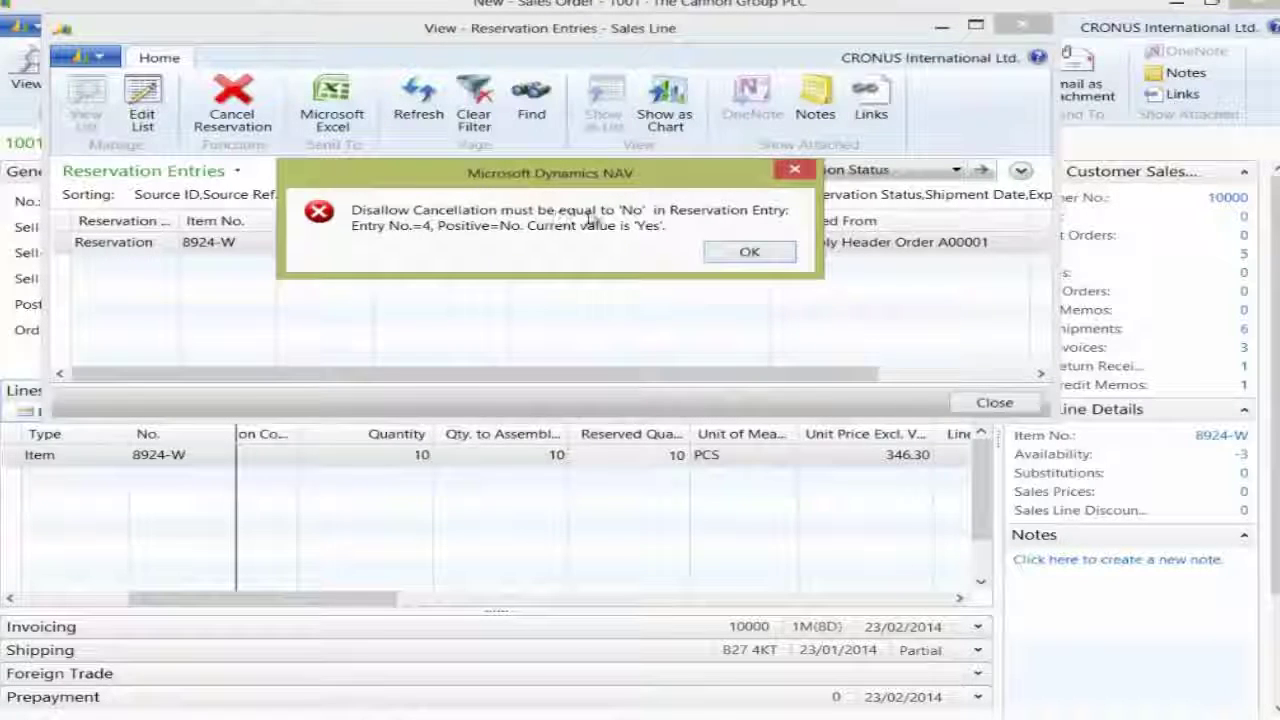
{"action": "left_click", "coordinate": [750, 254]}
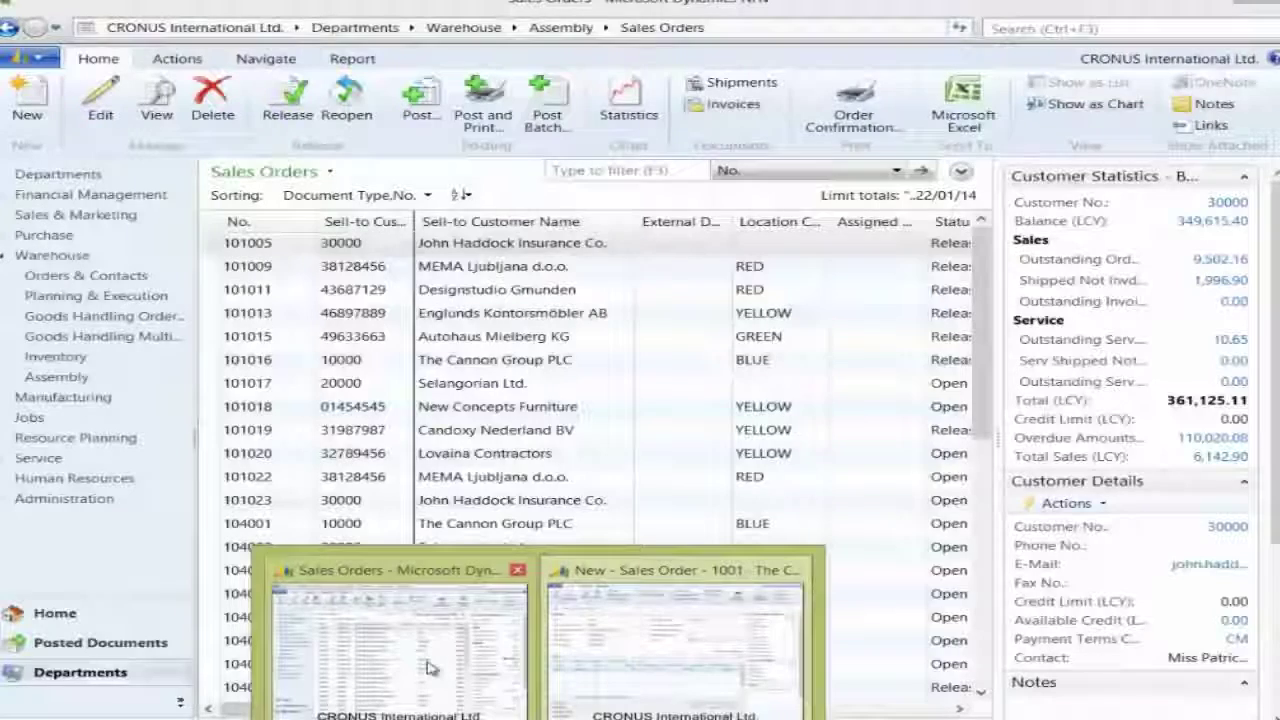
Switch to the main Dynamics NAV window and open the item journal of the Warehouse department's inventory area.
{"action": "left_click", "coordinate": [430, 668]}
{"action": "left_click", "coordinate": [56, 376]}
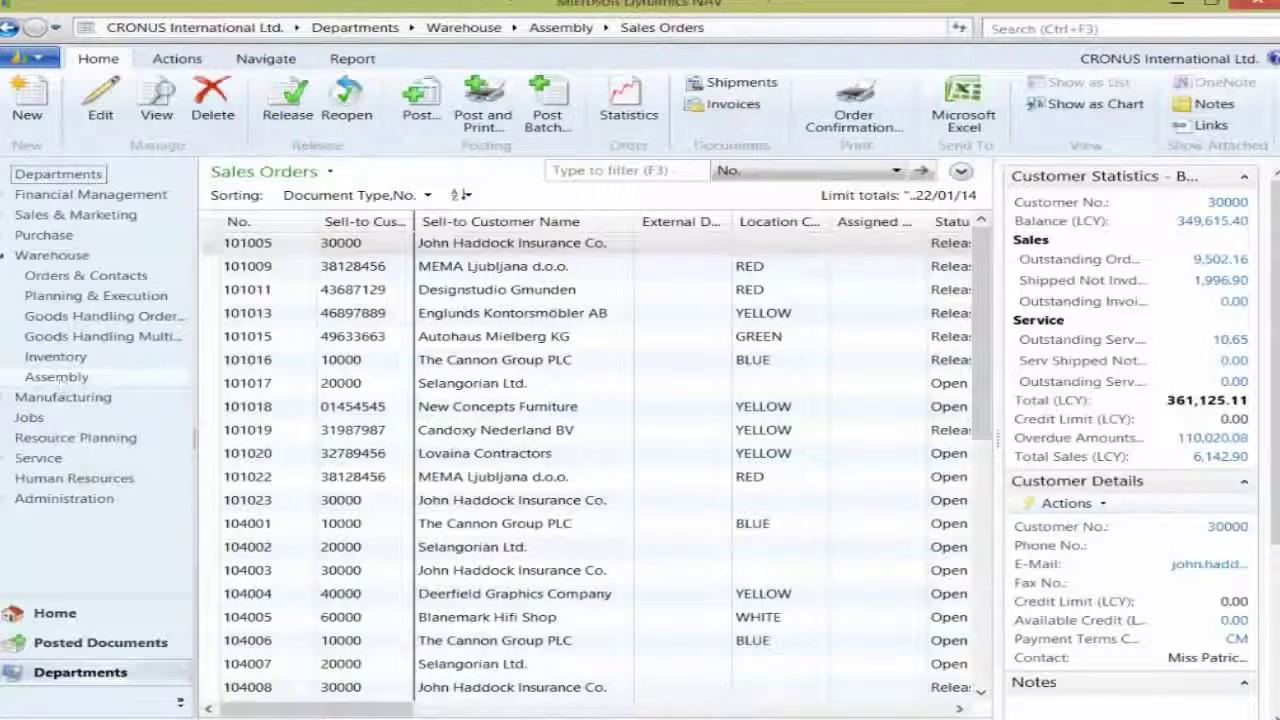
{"action": "key", "text": "Up"}
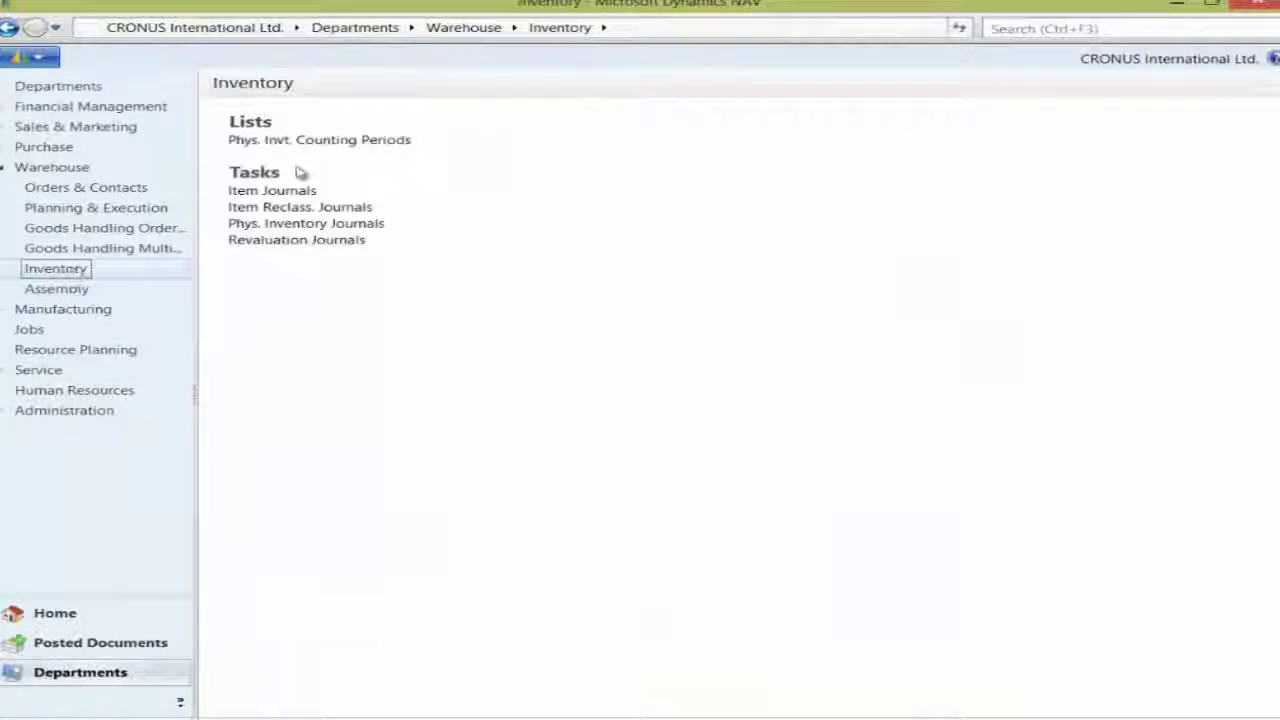
{"action": "left_click", "coordinate": [300, 192]}
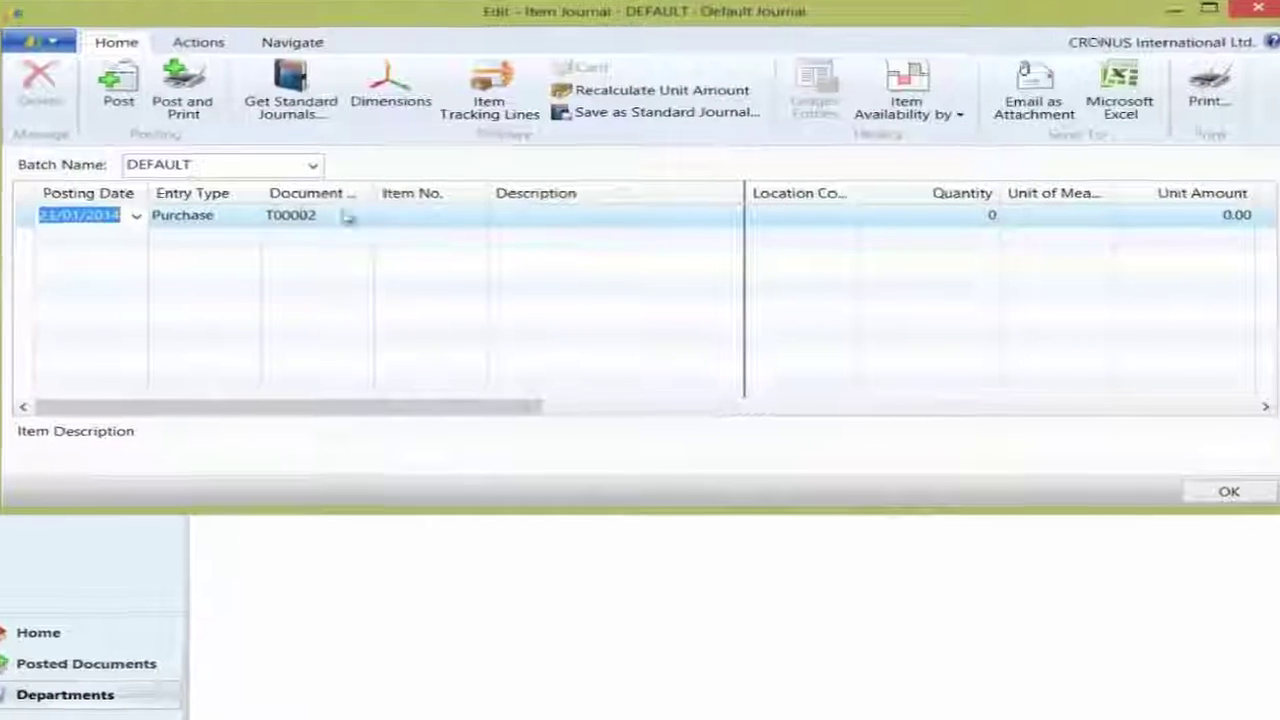
Fill in the purchase journal line with item 80202, location BLUE and a quantity of 100.
{"action": "left_click", "coordinate": [425, 215]}
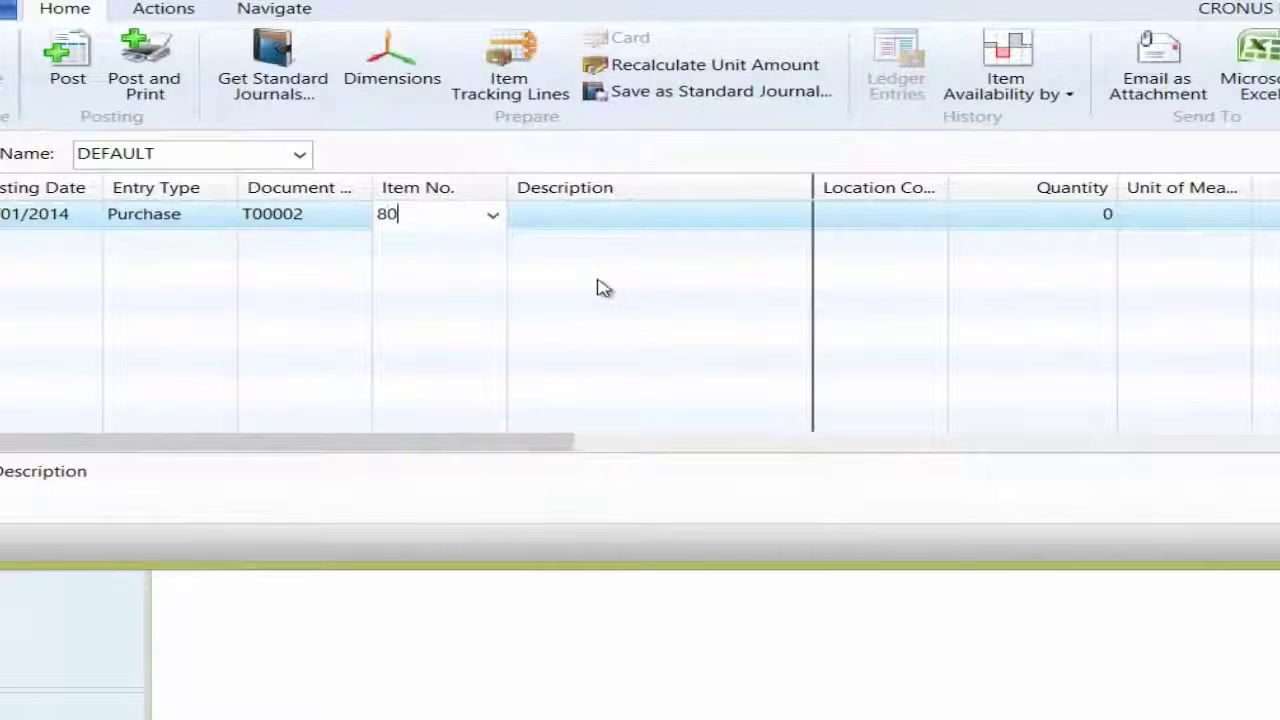
{"action": "type", "text": "80202"}
{"action": "key", "text": "Tab"}
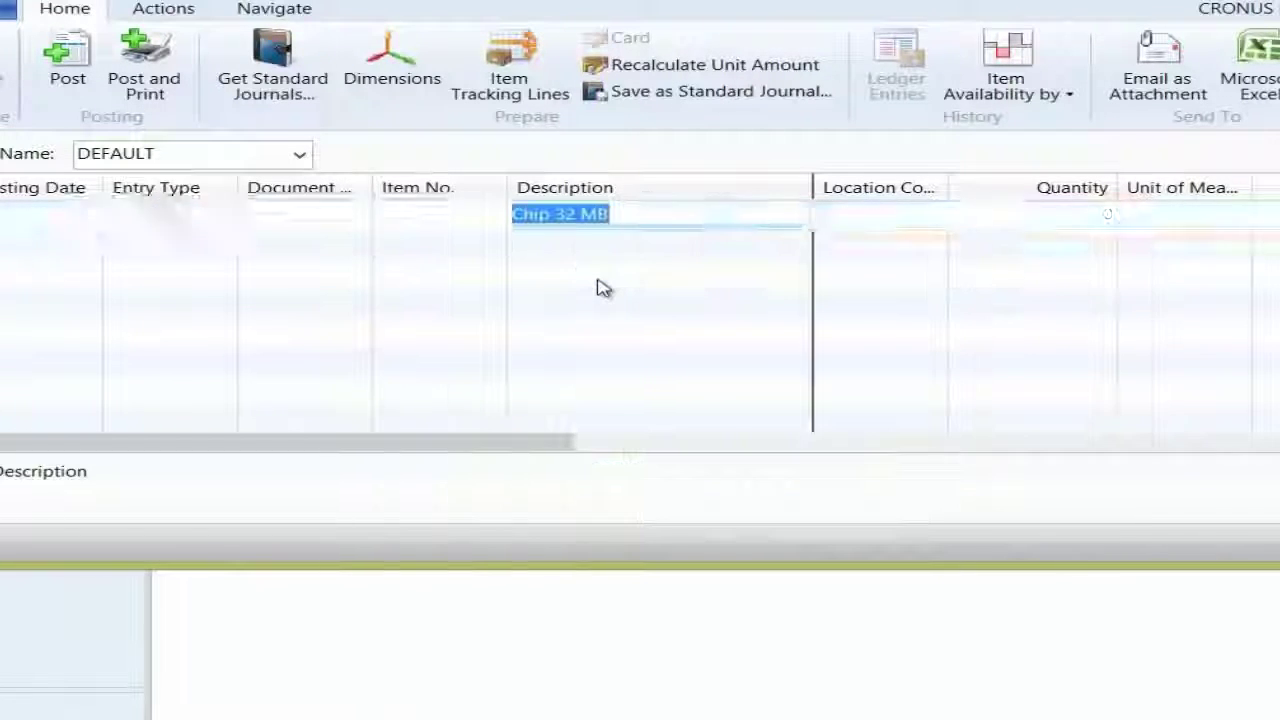
{"action": "key", "text": "Tab"}
{"action": "type", "text": "blu"}
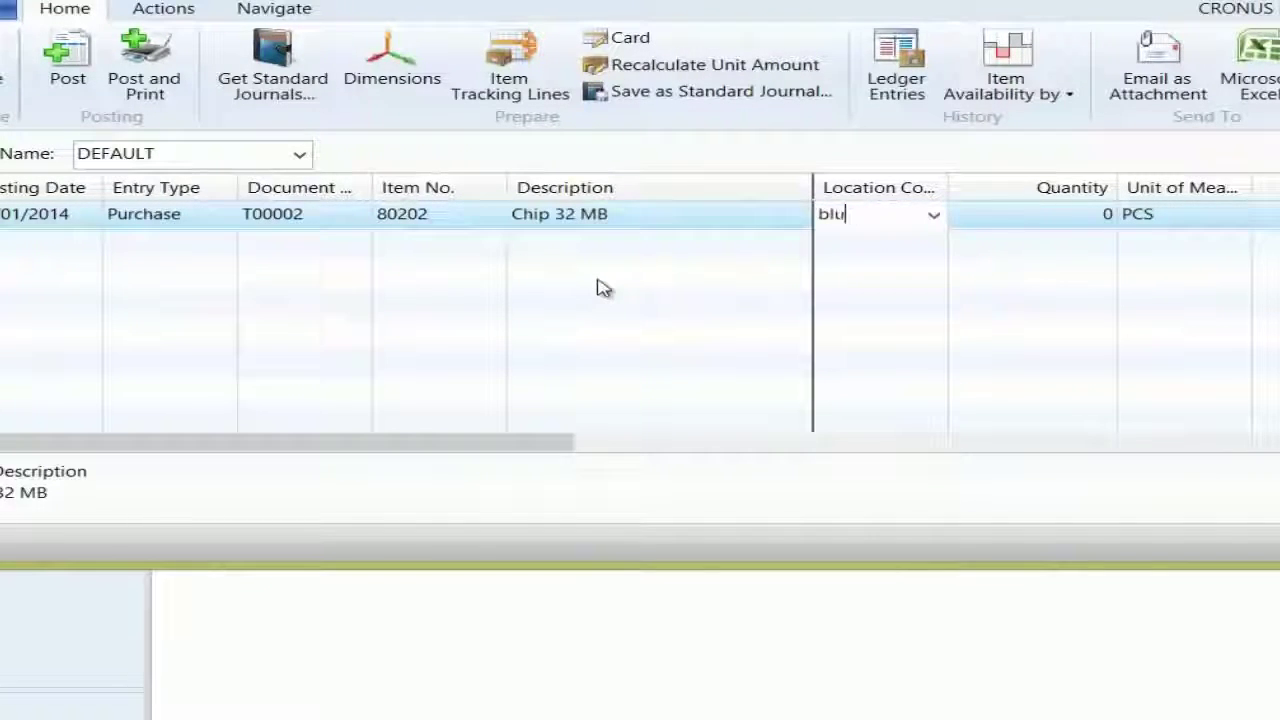
{"action": "type", "text": "e"}
{"action": "key", "text": "Tab"}
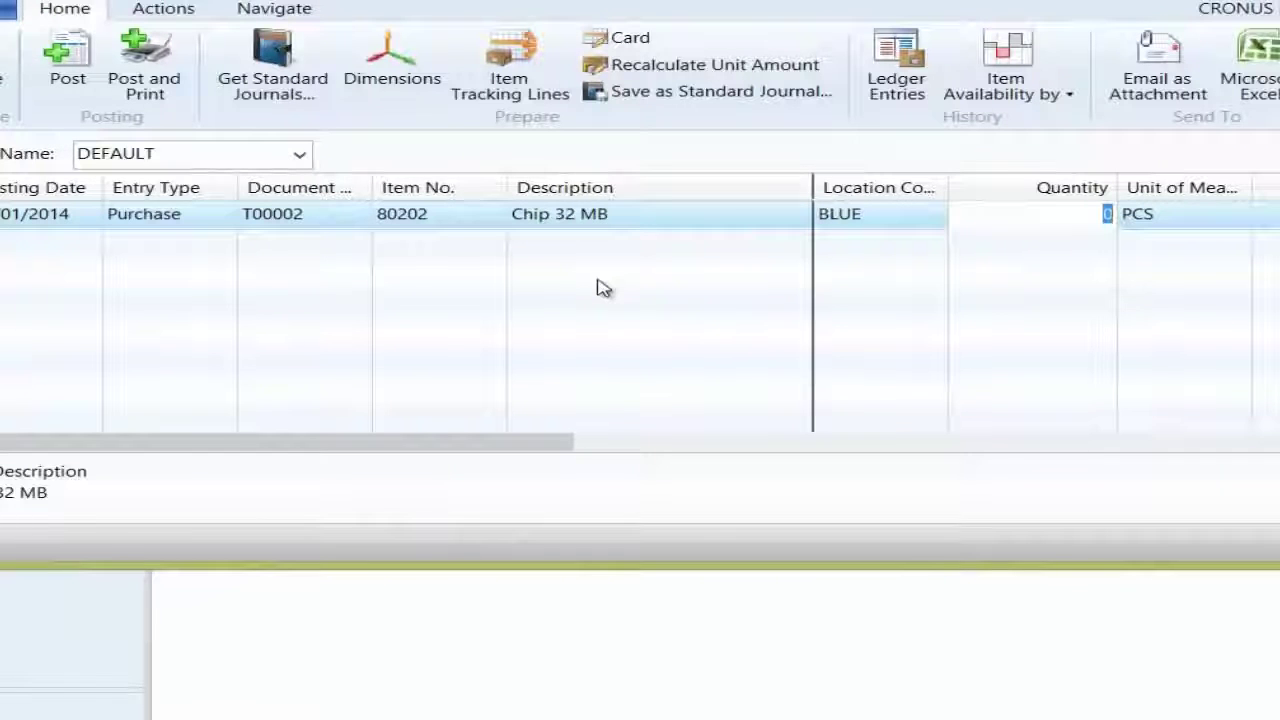
{"action": "type", "text": "100"}
{"action": "key", "text": "Tab"}
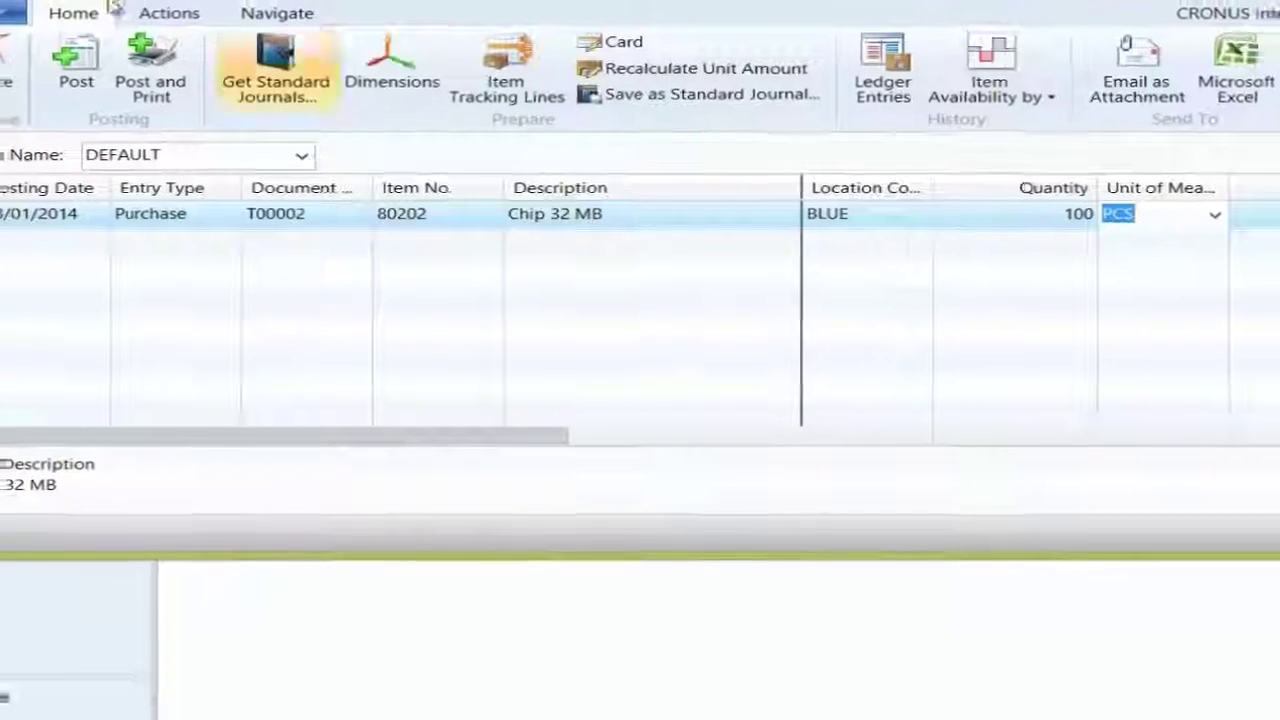
Post the item journal line for item 80202 and close the journal.
{"action": "left_click", "coordinate": [74, 62]}
{"action": "left_click", "coordinate": [683, 298]}
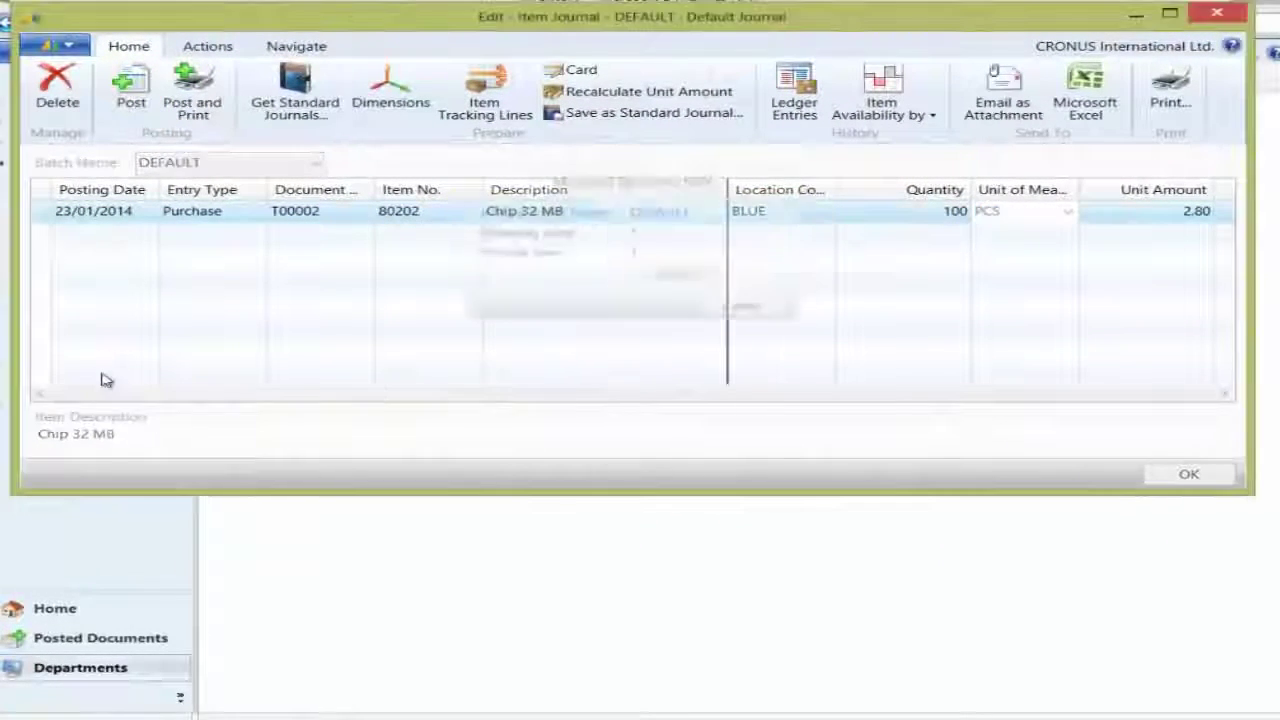
{"action": "left_click", "coordinate": [752, 280]}
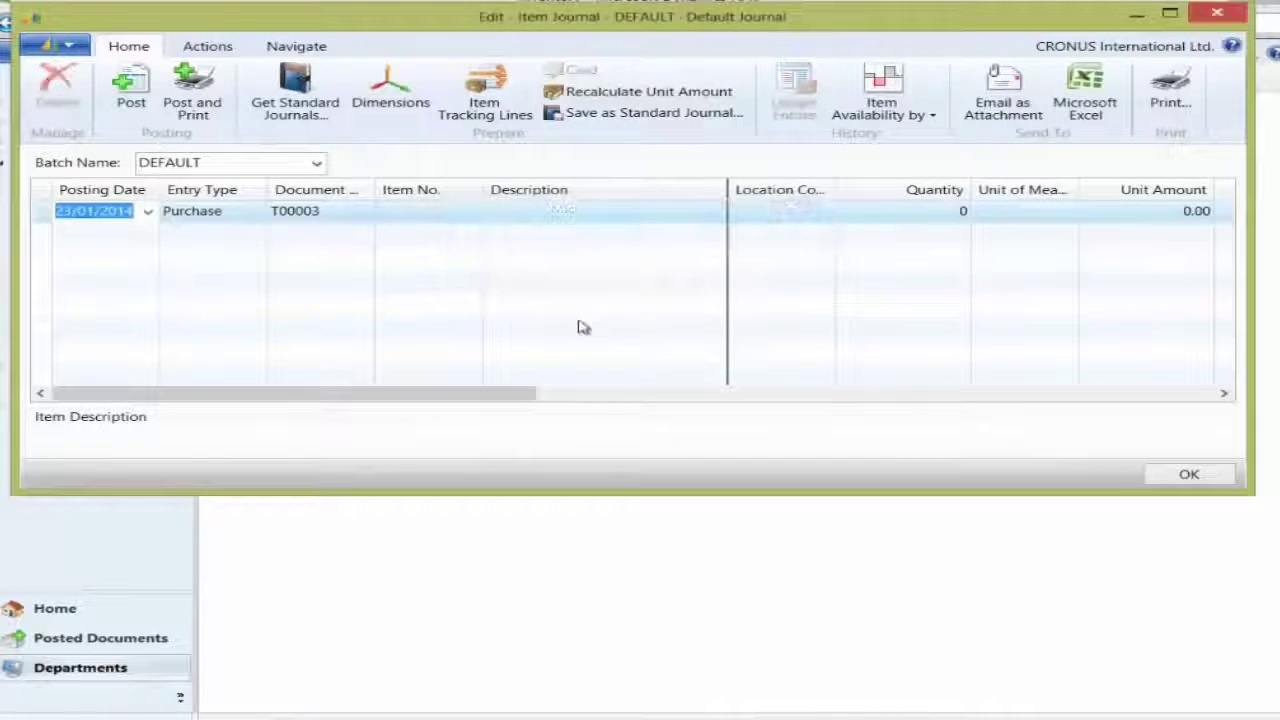
{"action": "key", "text": "Escape"}
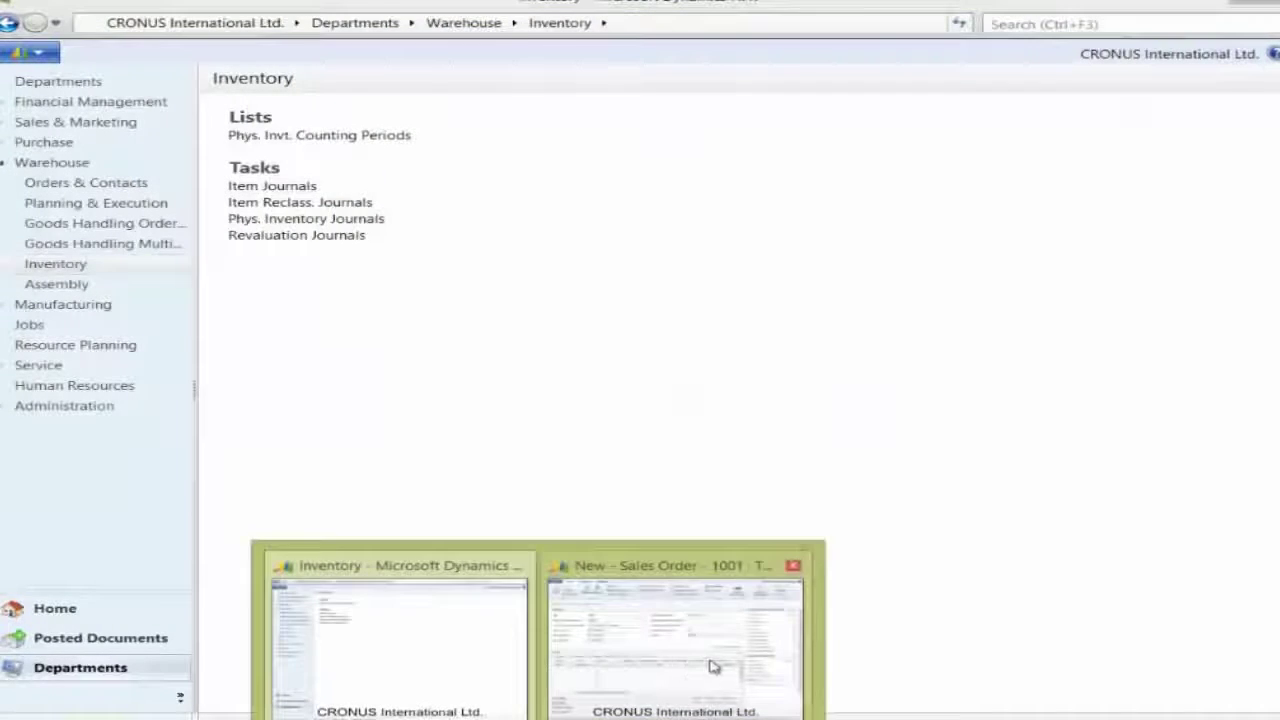
Switch to the sales order window and open the assemble-to-order lines of the 8924-W sales line.
{"action": "left_click", "coordinate": [711, 663]}
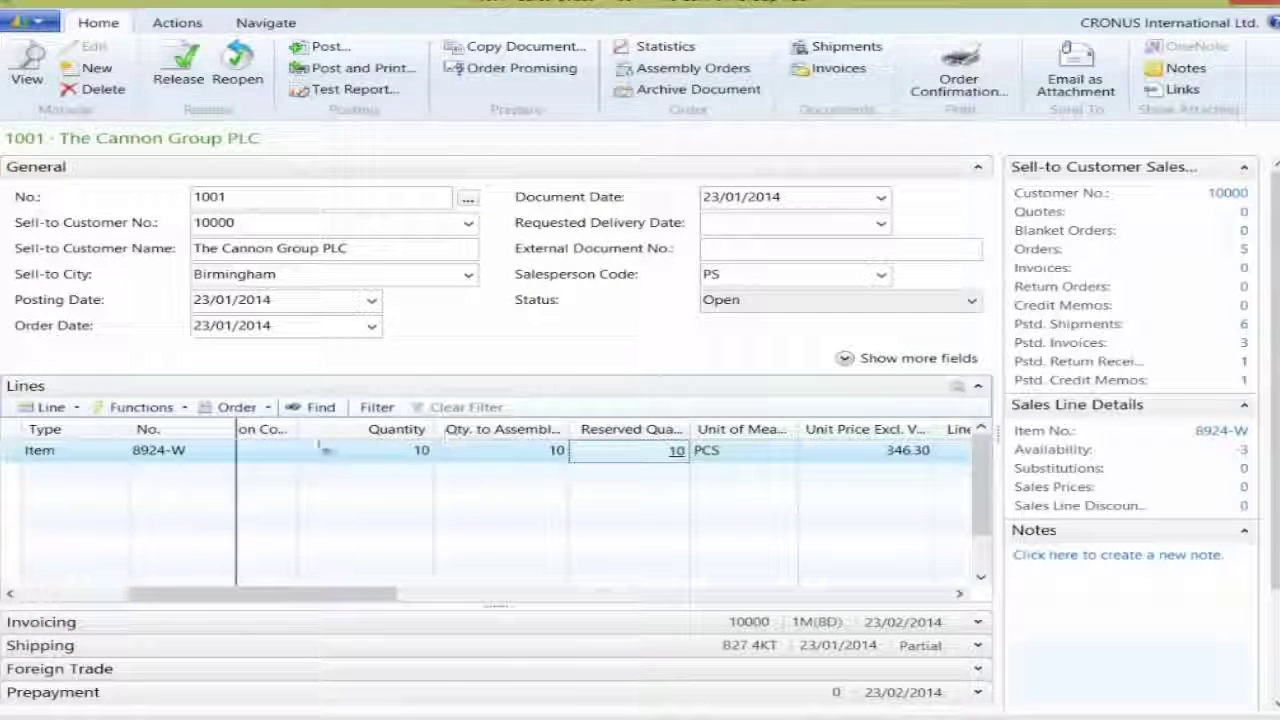
{"action": "left_click", "coordinate": [560, 453]}
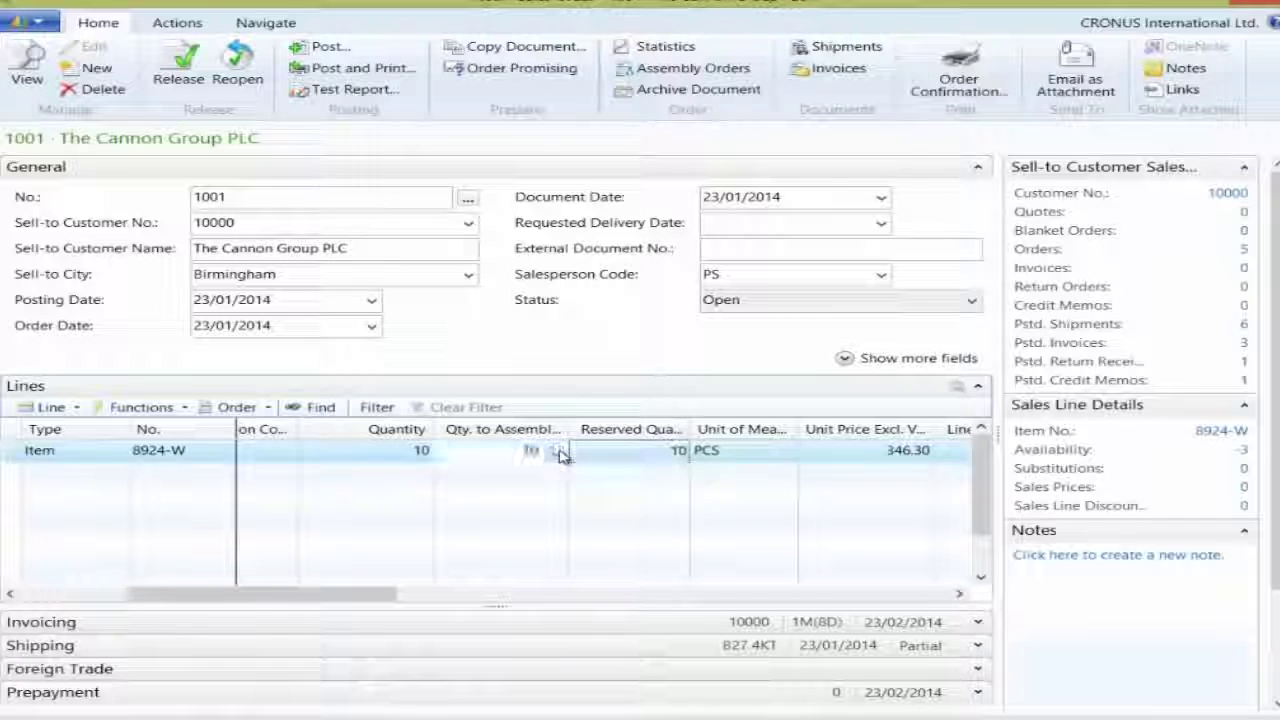
{"action": "left_click", "coordinate": [557, 451]}
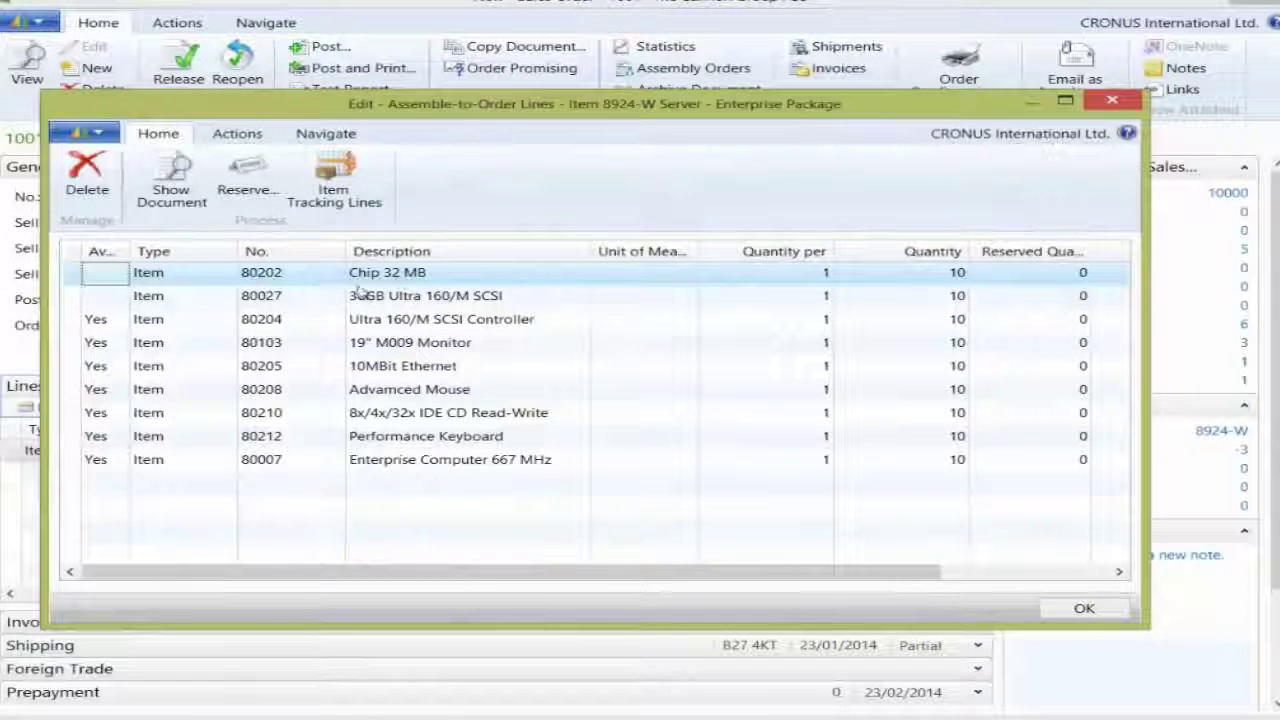
Auto-reserve the 80202 Chip 32 MB component from inventory and close the reservation and the assemble-to-order lines.
{"action": "left_click", "coordinate": [248, 178]}
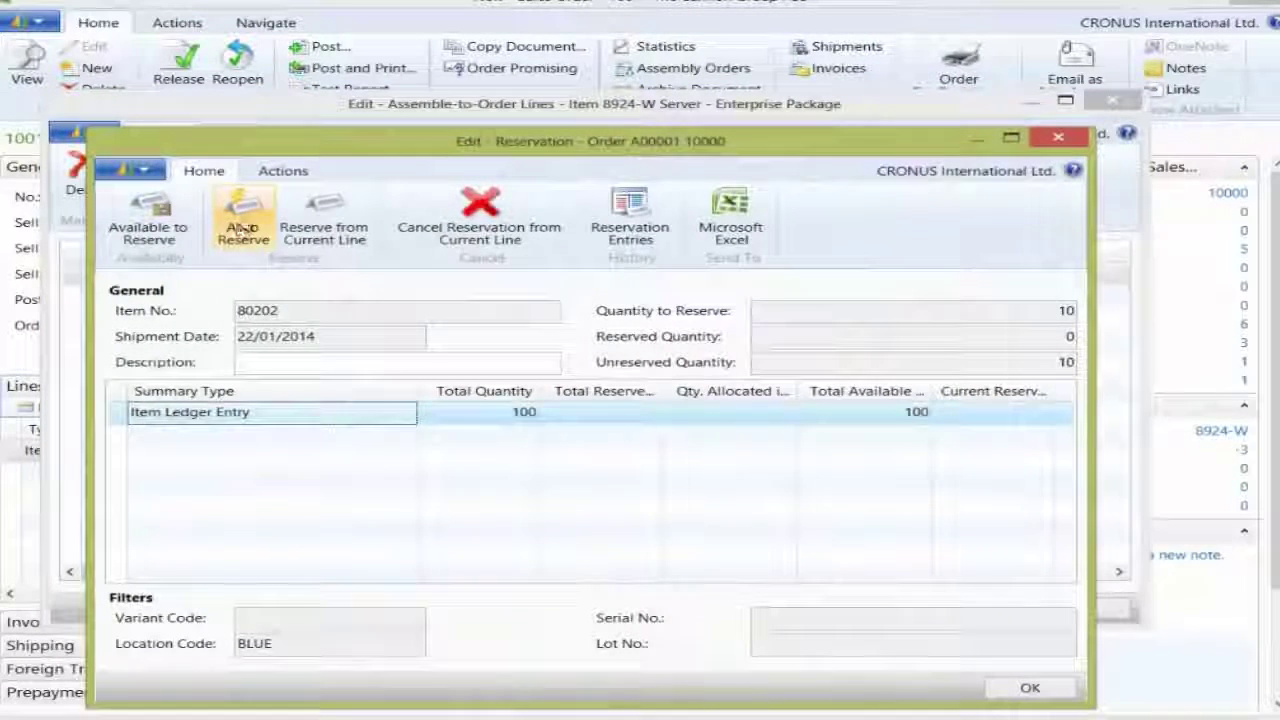
{"action": "left_click", "coordinate": [242, 230]}
{"action": "left_click", "coordinate": [1060, 690]}
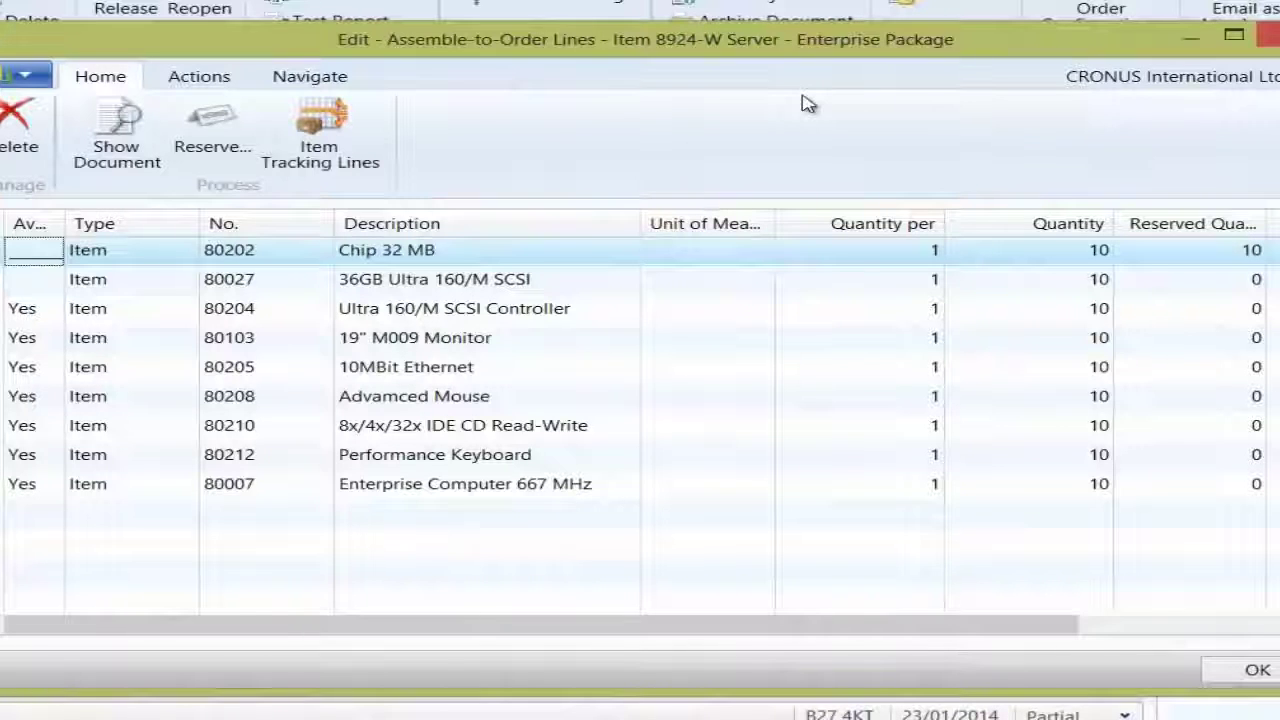
{"action": "key", "text": "Escape"}
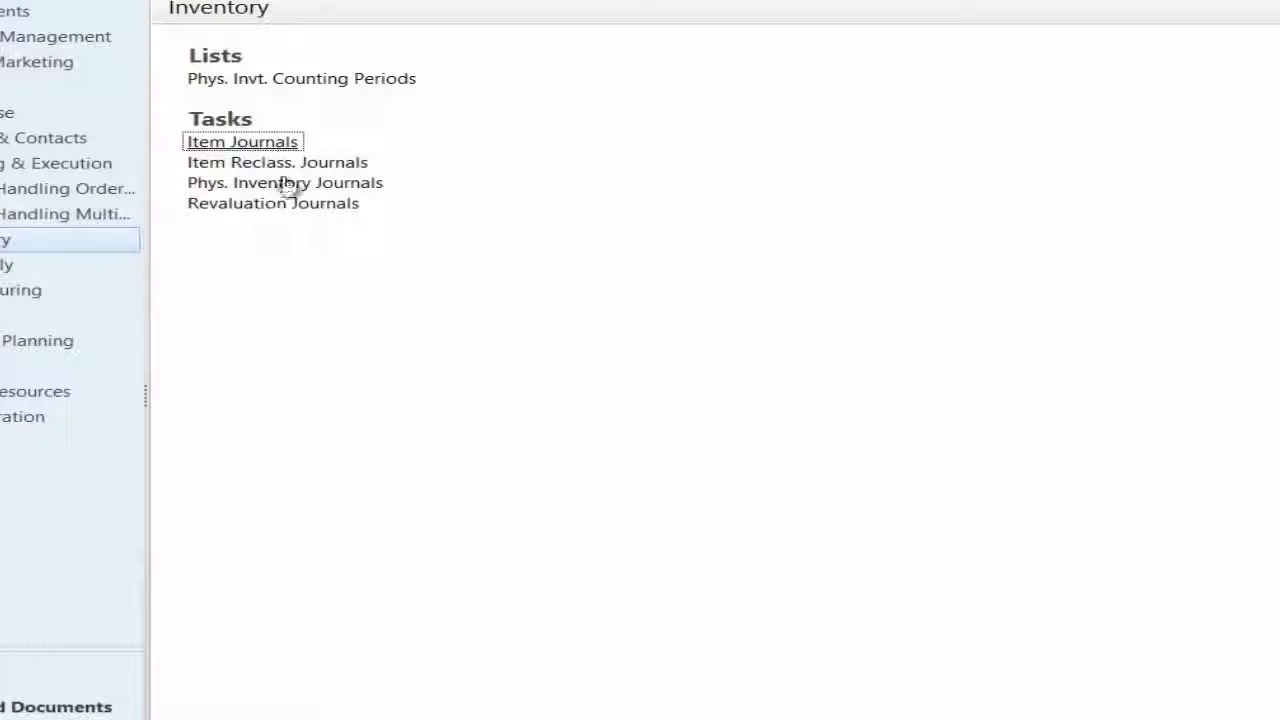
Open the item list of the Assembly area in the main window, filter it to 80202 and open that item card.
{"action": "left_click", "coordinate": [12, 268]}
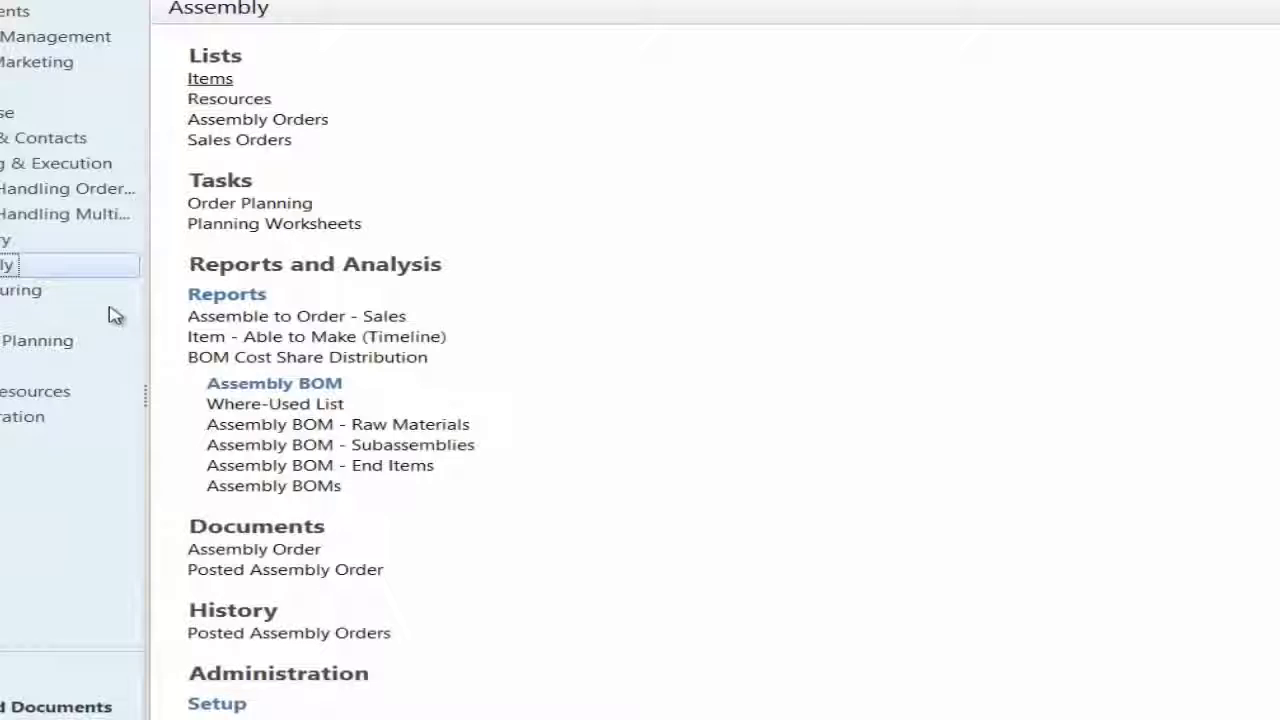
{"action": "left_click", "coordinate": [632, 120]}
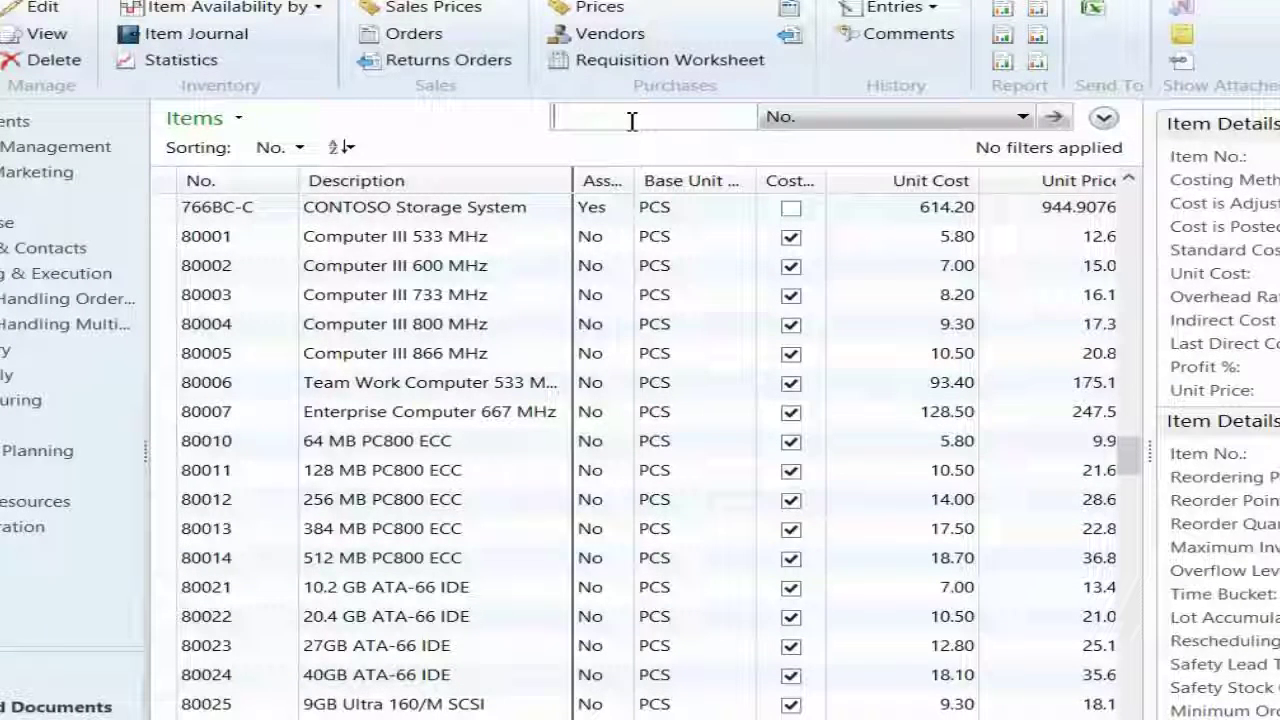
{"action": "type", "text": "80202"}
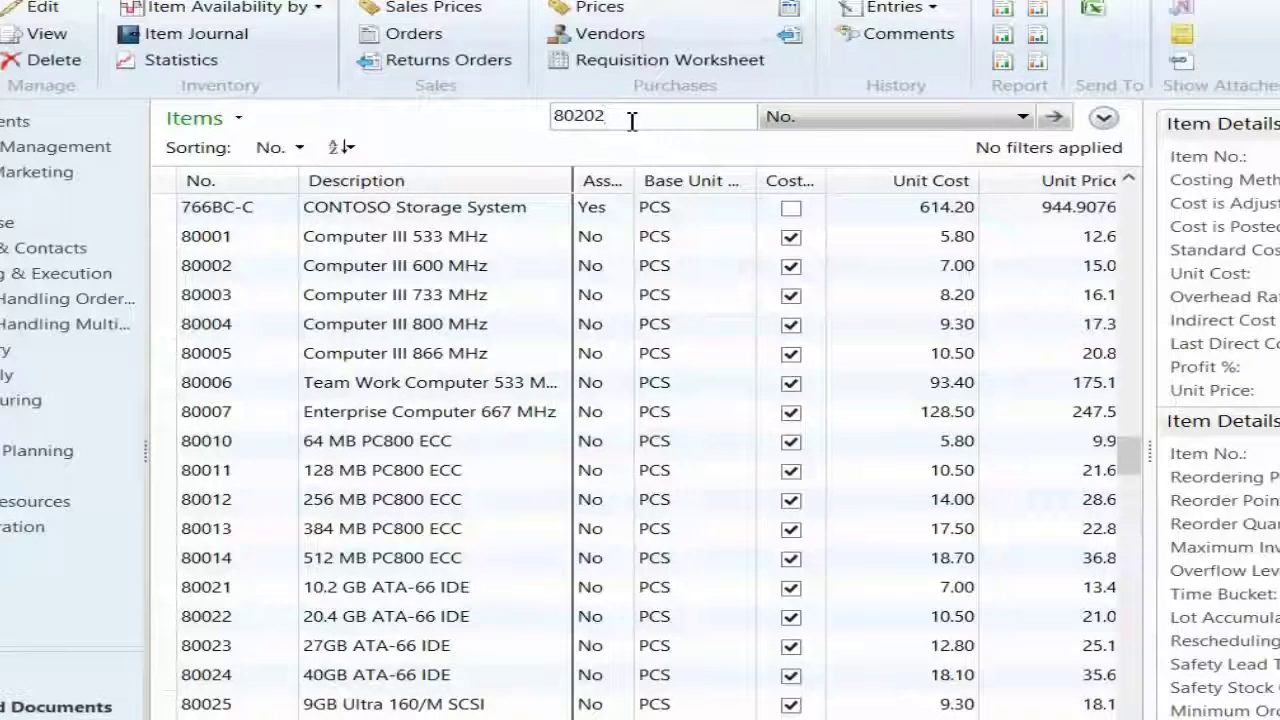
{"action": "key", "text": "Return"}
{"action": "left_click", "coordinate": [212, 216]}
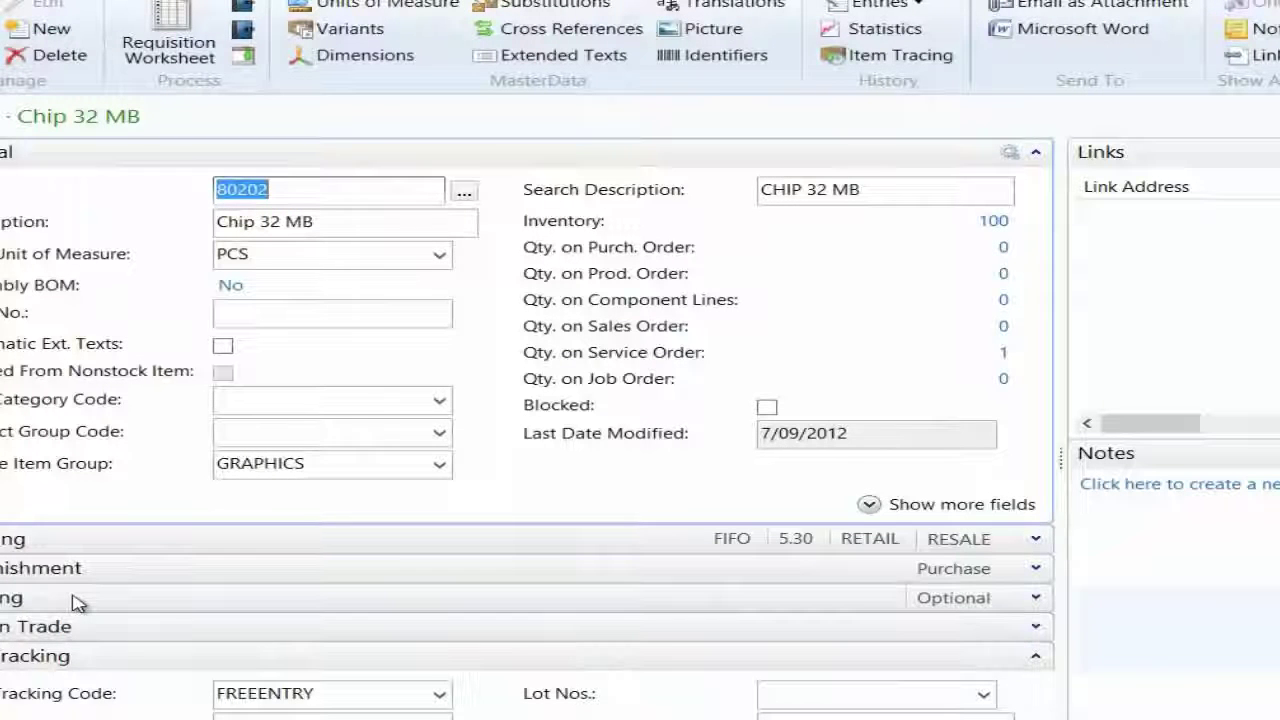
Set the Reserve option in the planning settings of item 80202 to Always and close the item card.
{"action": "left_click", "coordinate": [110, 600]}
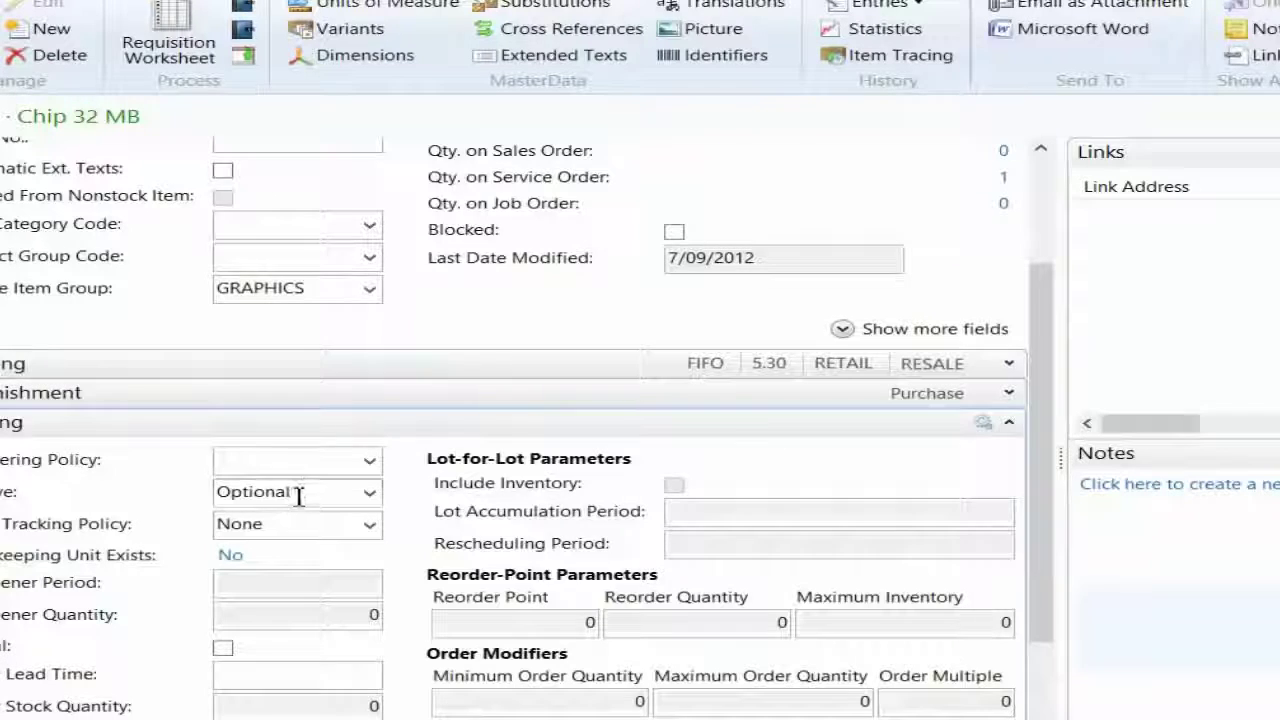
{"action": "left_click", "coordinate": [297, 491]}
{"action": "type", "text": "always"}
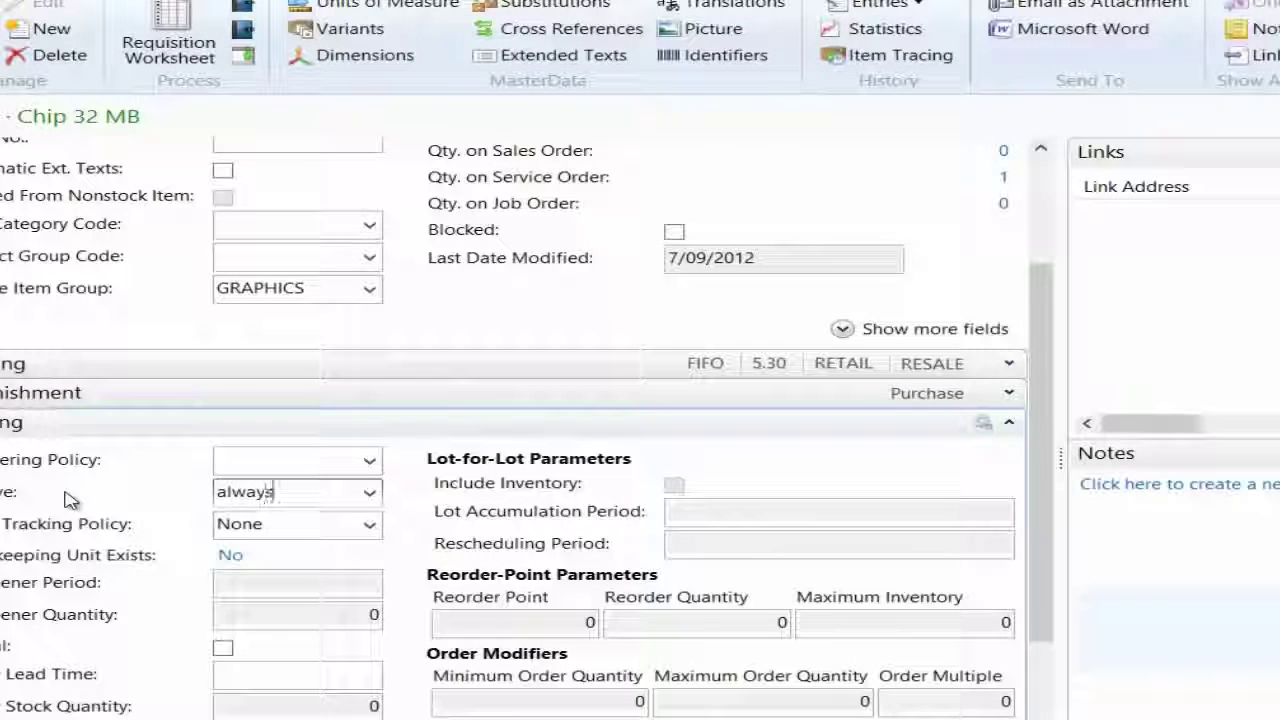
{"action": "key", "text": "Tab"}
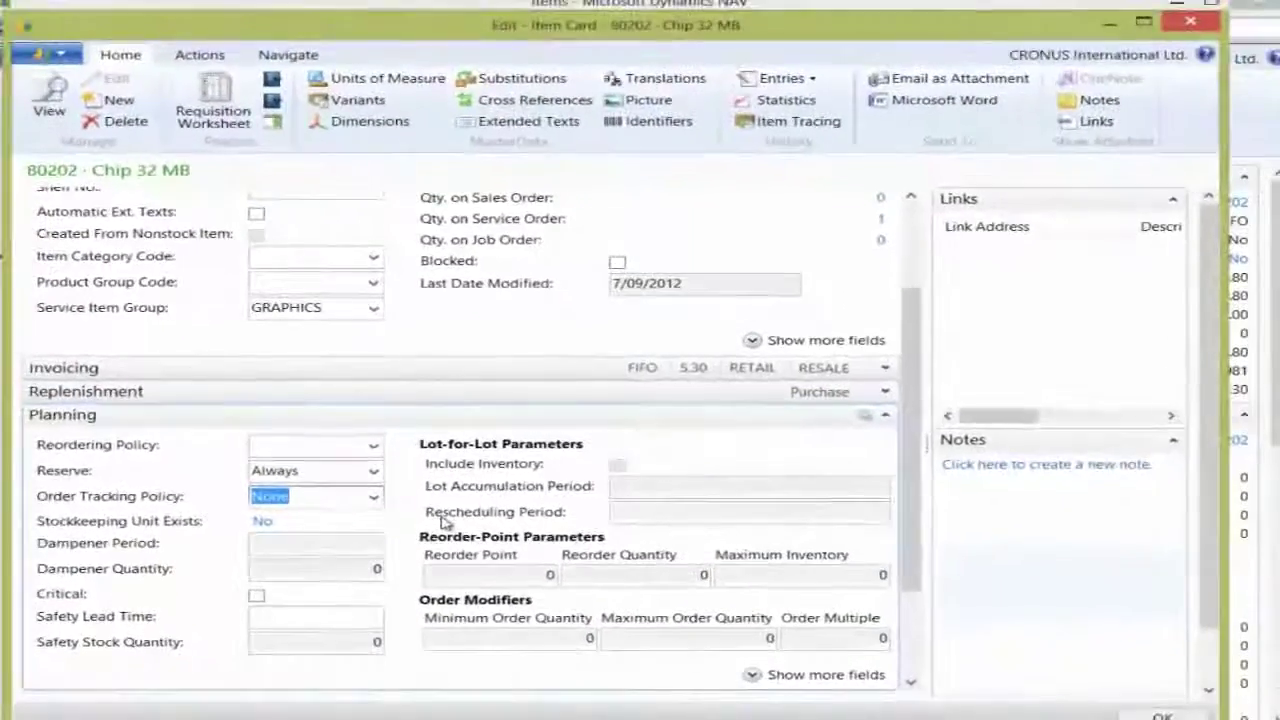
{"action": "key", "text": "Escape"}
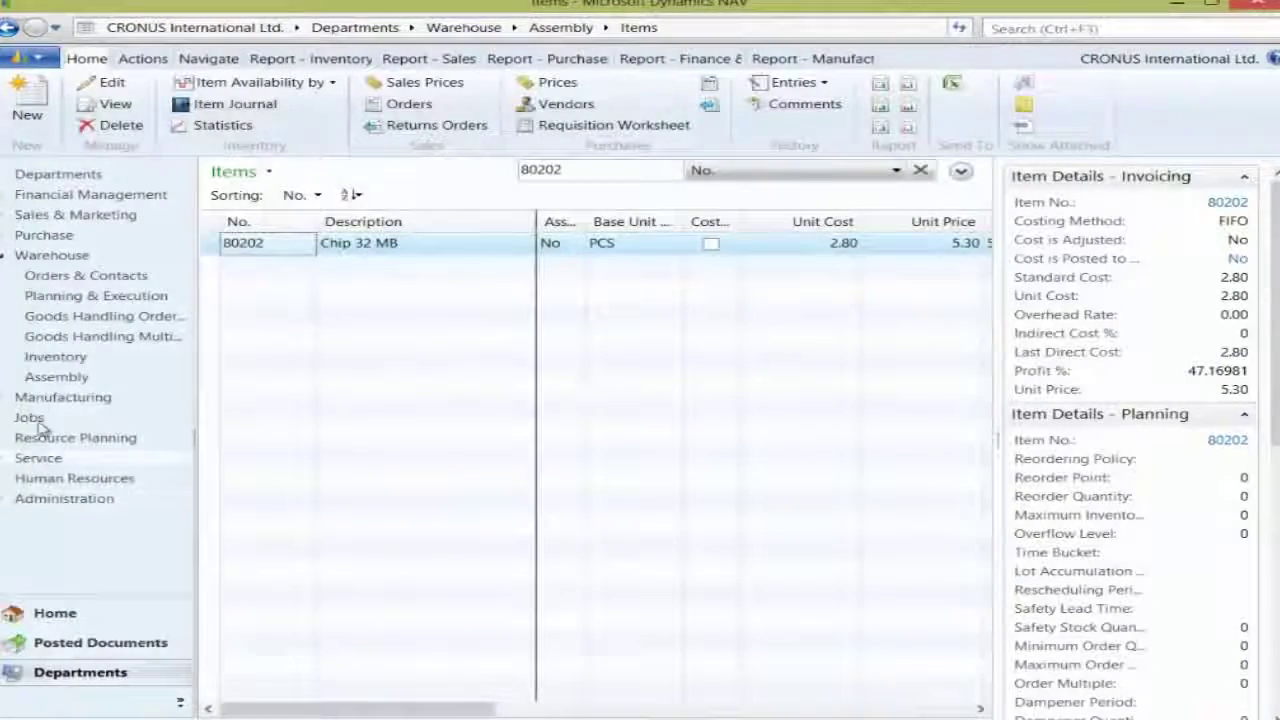
{"action": "left_click", "coordinate": [60, 360]}
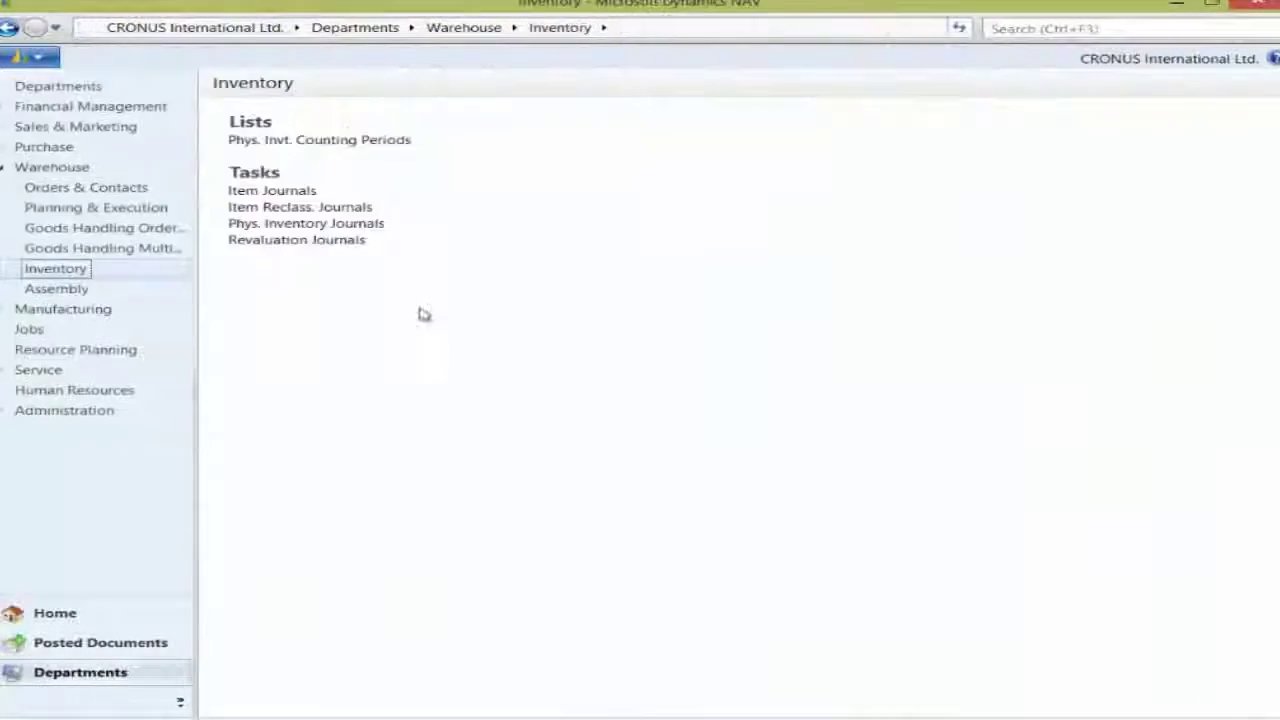
{"action": "left_click", "coordinate": [299, 196]}
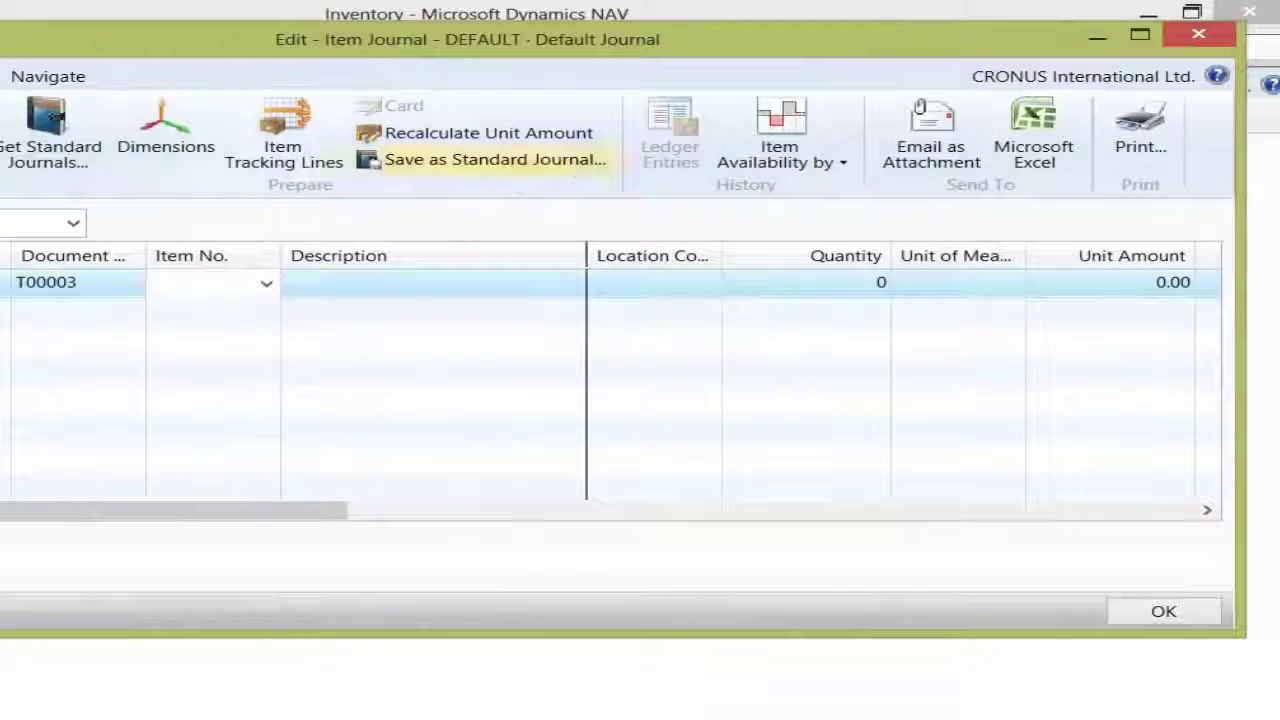
{"action": "left_click", "coordinate": [1198, 35]}
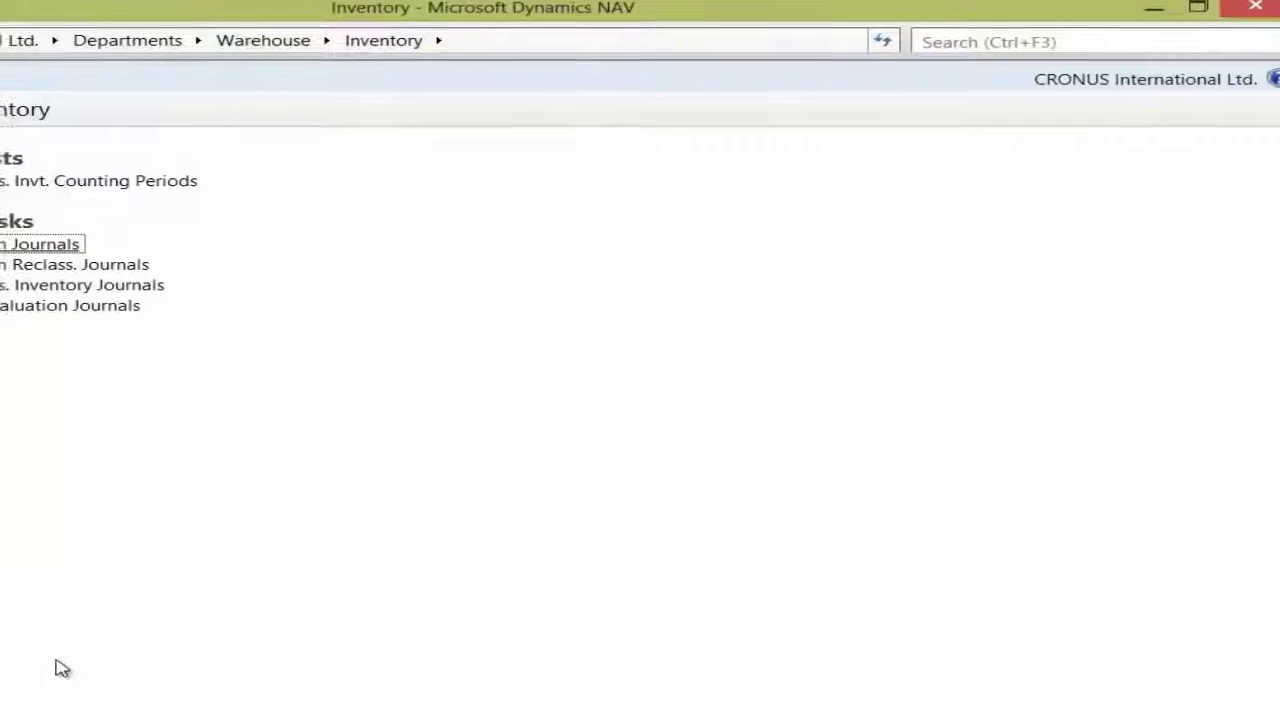
Create a new assembly order for item 8920-W from the assembly order list of the Assembly area.
{"action": "left_click", "coordinate": [50, 163]}
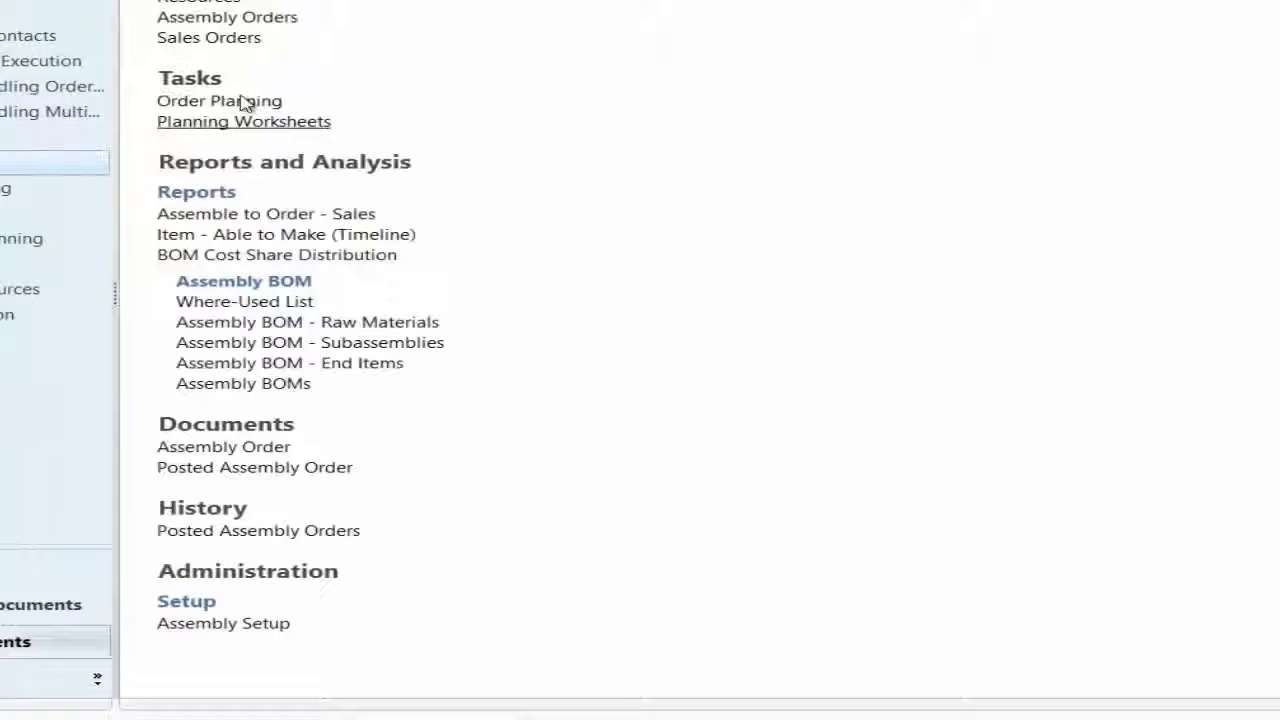
{"action": "left_click", "coordinate": [227, 17]}
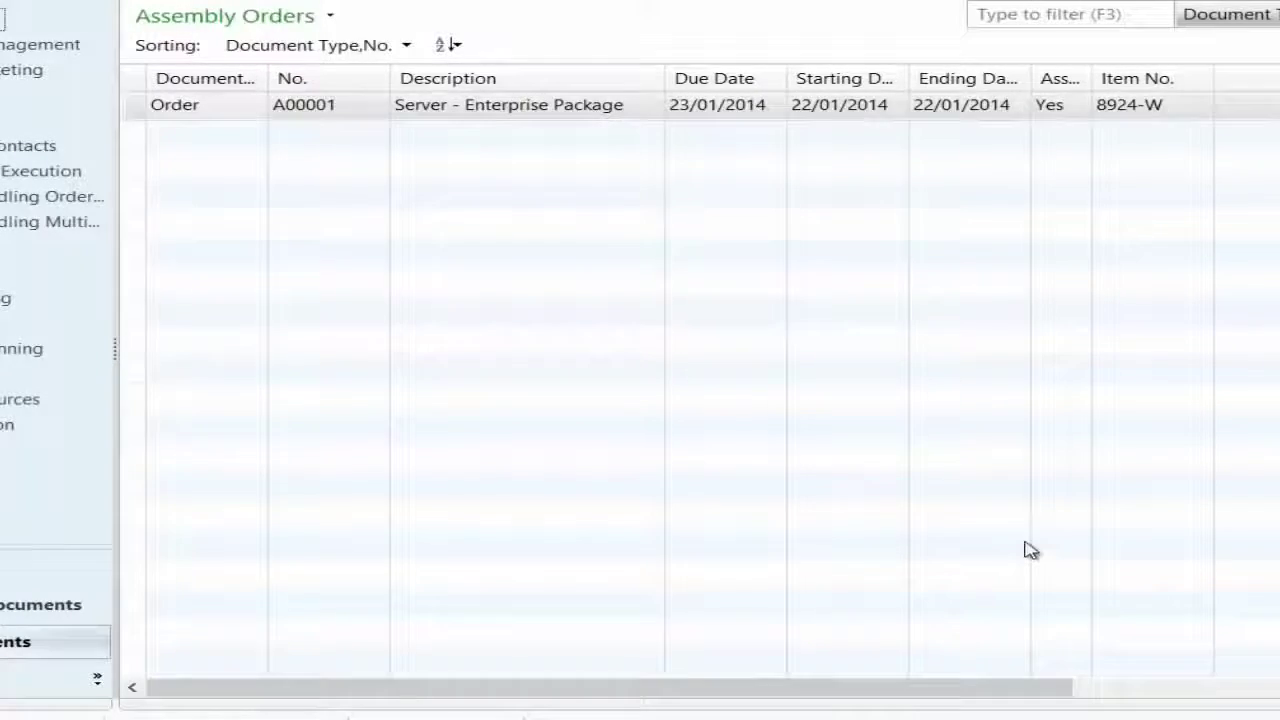
{"action": "key", "text": "ctrl+n"}
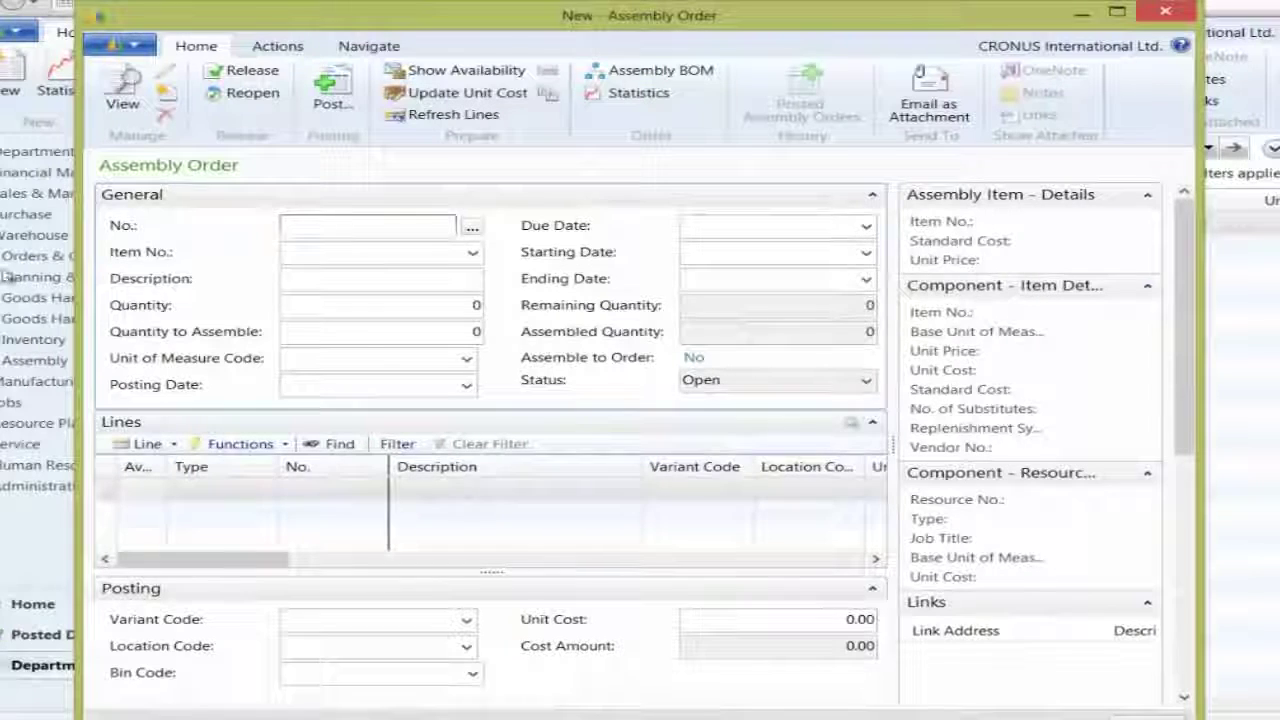
{"action": "left_click", "coordinate": [317, 252]}
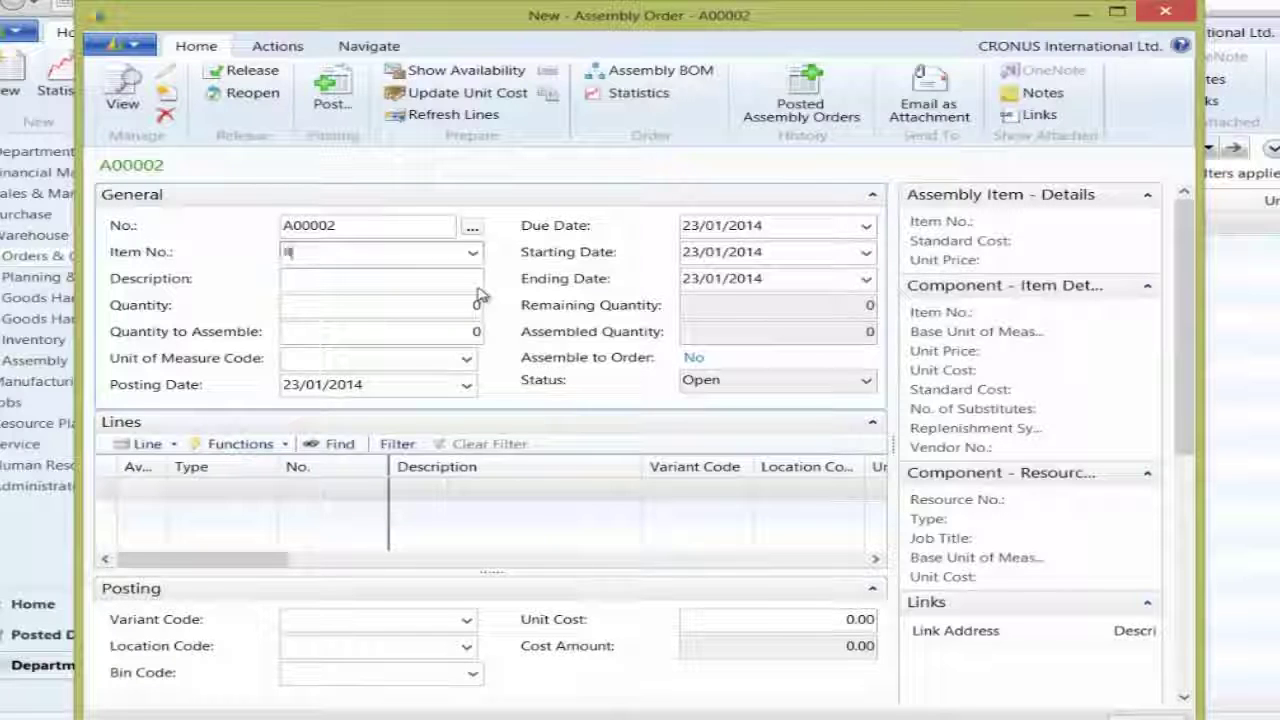
{"action": "type", "text": "892"}
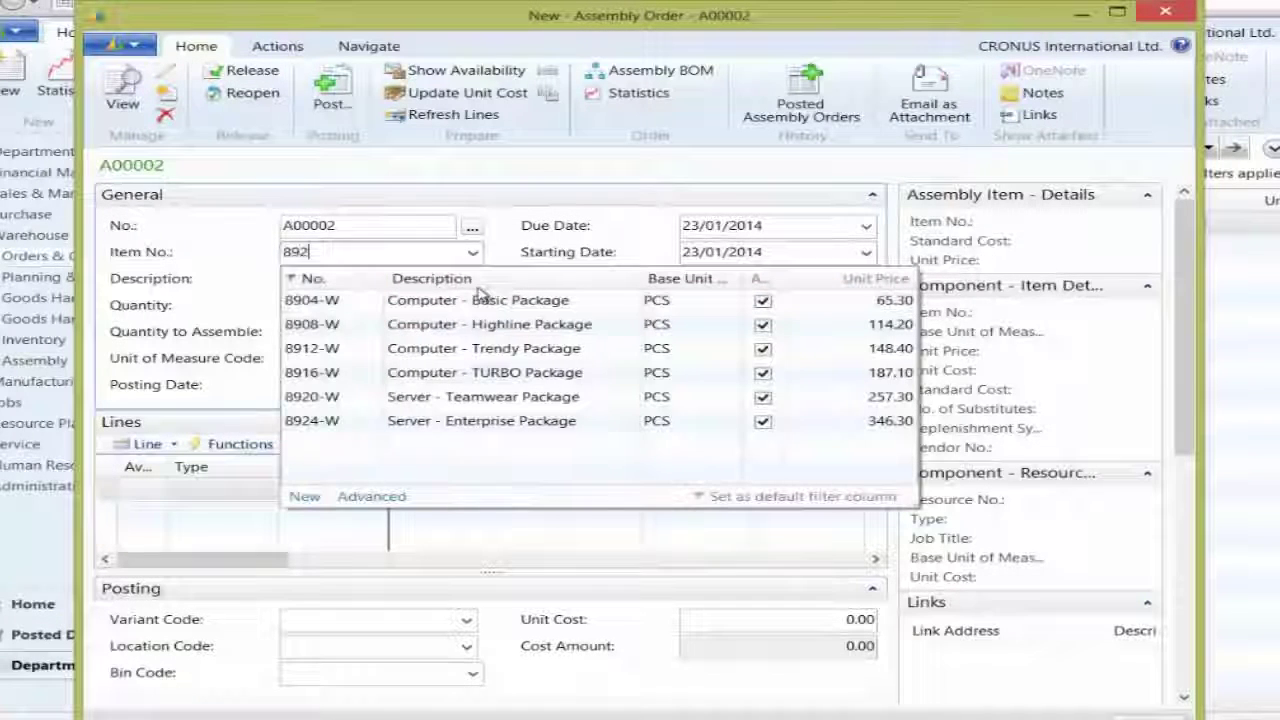
{"action": "type", "text": "0"}
{"action": "key", "text": "Return"}
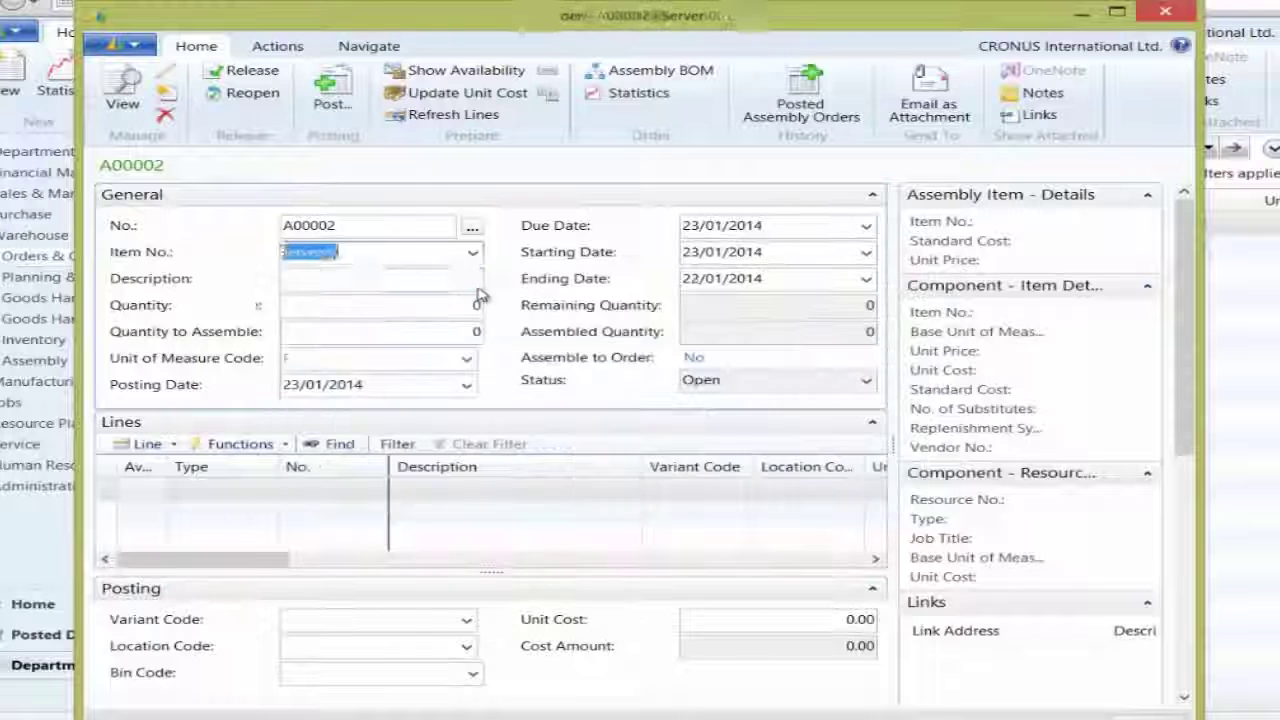
Set the assembly order's quantity to 10, accepting the availability warning and the due date message.
{"action": "left_click", "coordinate": [483, 305]}
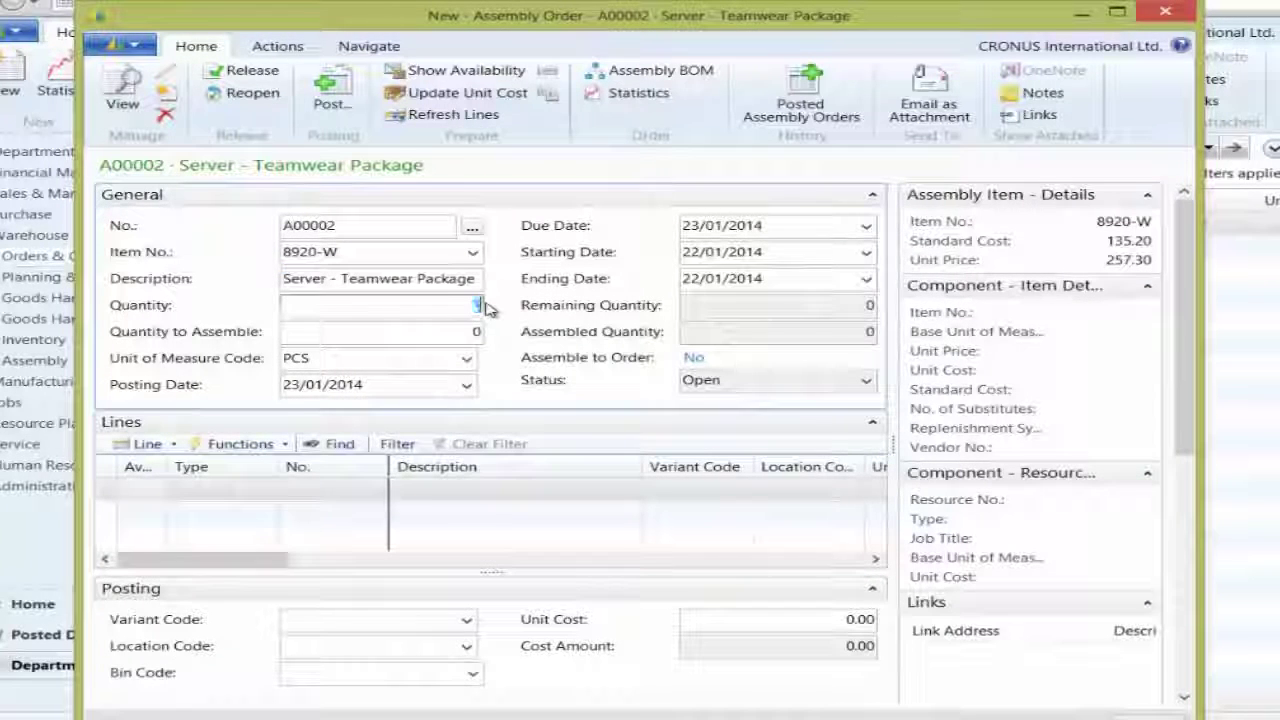
{"action": "type", "text": "10"}
{"action": "key", "text": "Tab"}
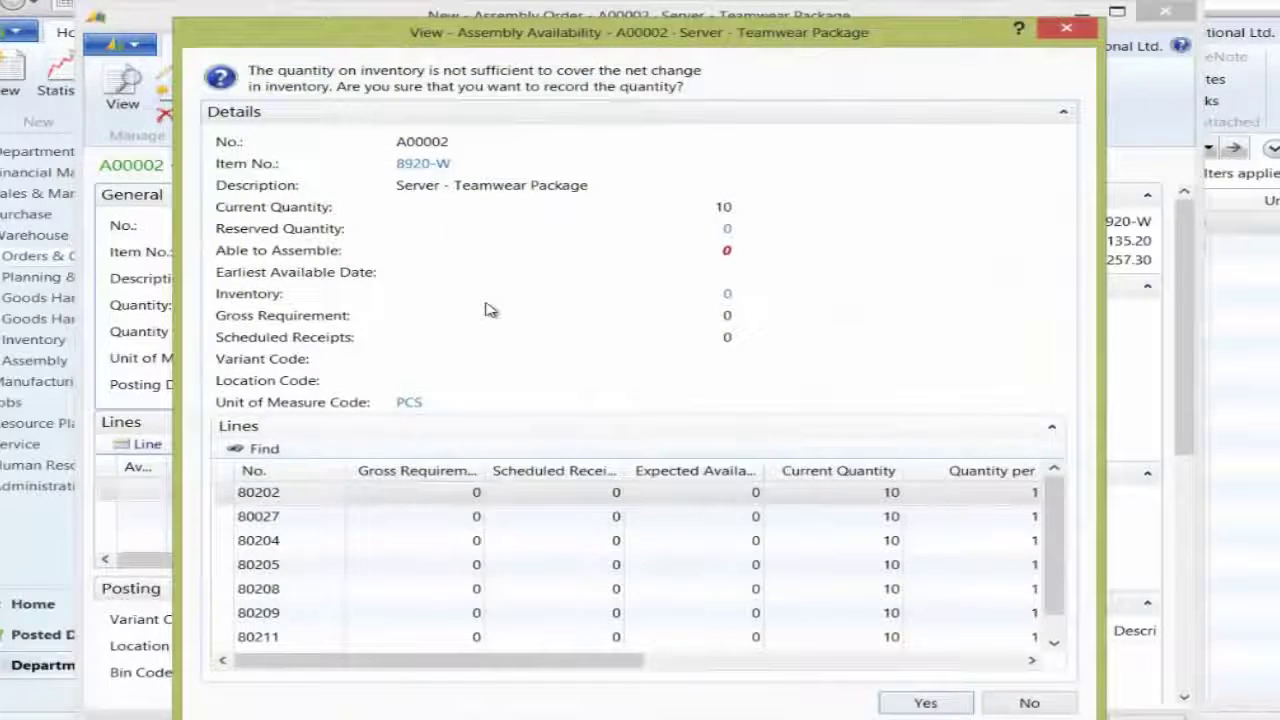
{"action": "left_click", "coordinate": [926, 703]}
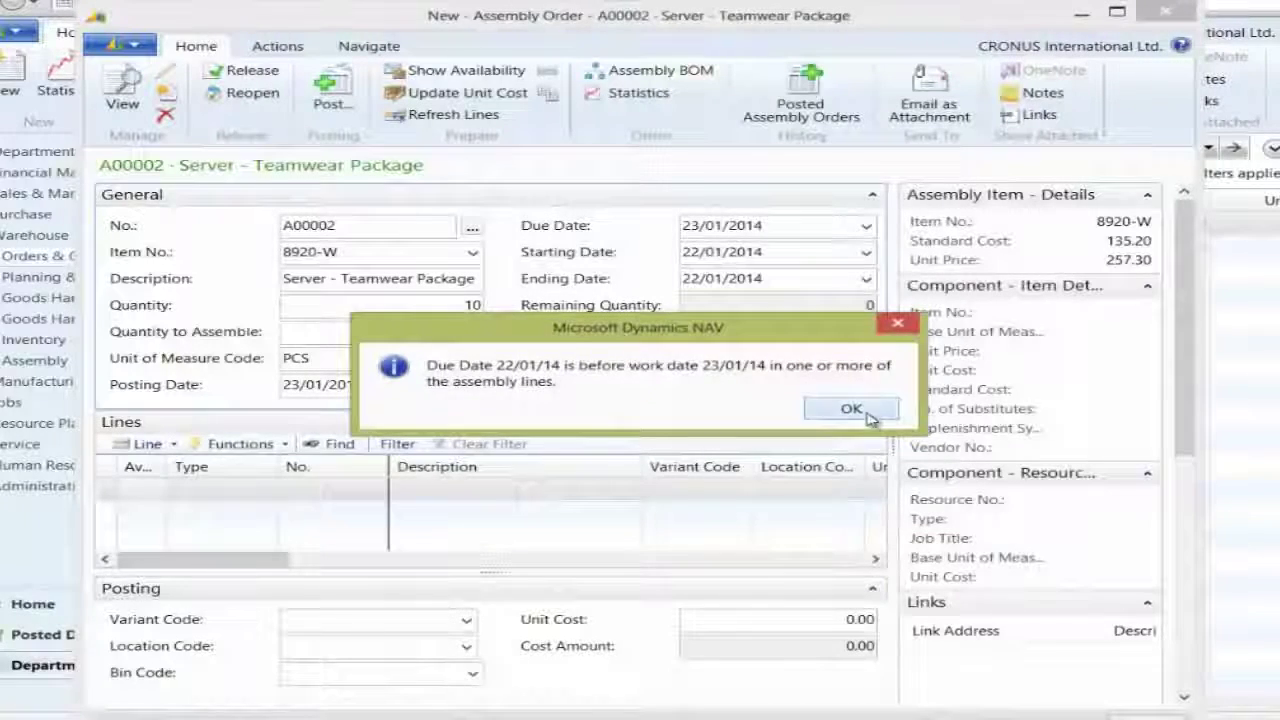
{"action": "left_click", "coordinate": [851, 409]}
{"action": "left_click_drag", "start_coordinate": [878, 514], "coordinate": [876, 482]}
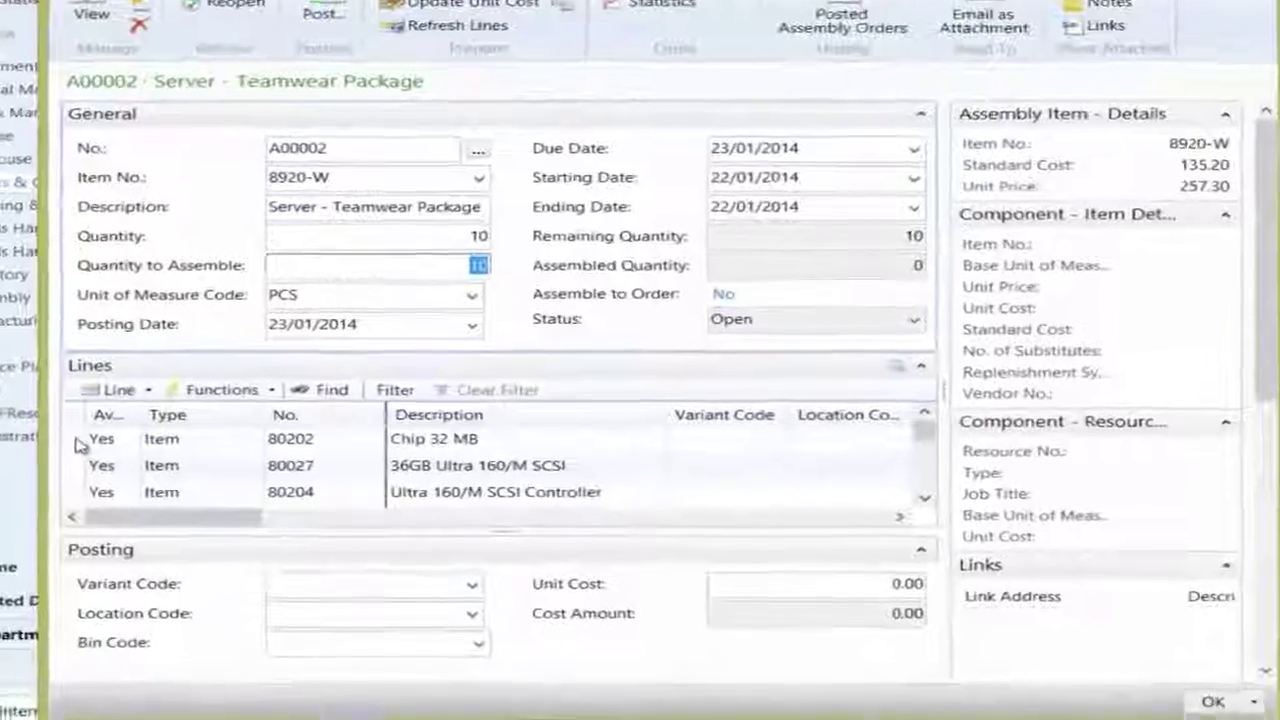
Set the Location Code of the 8920-W assembly order and its lines to BLUE, accepting the availability warning and due date message.
{"action": "left_click", "coordinate": [88, 440]}
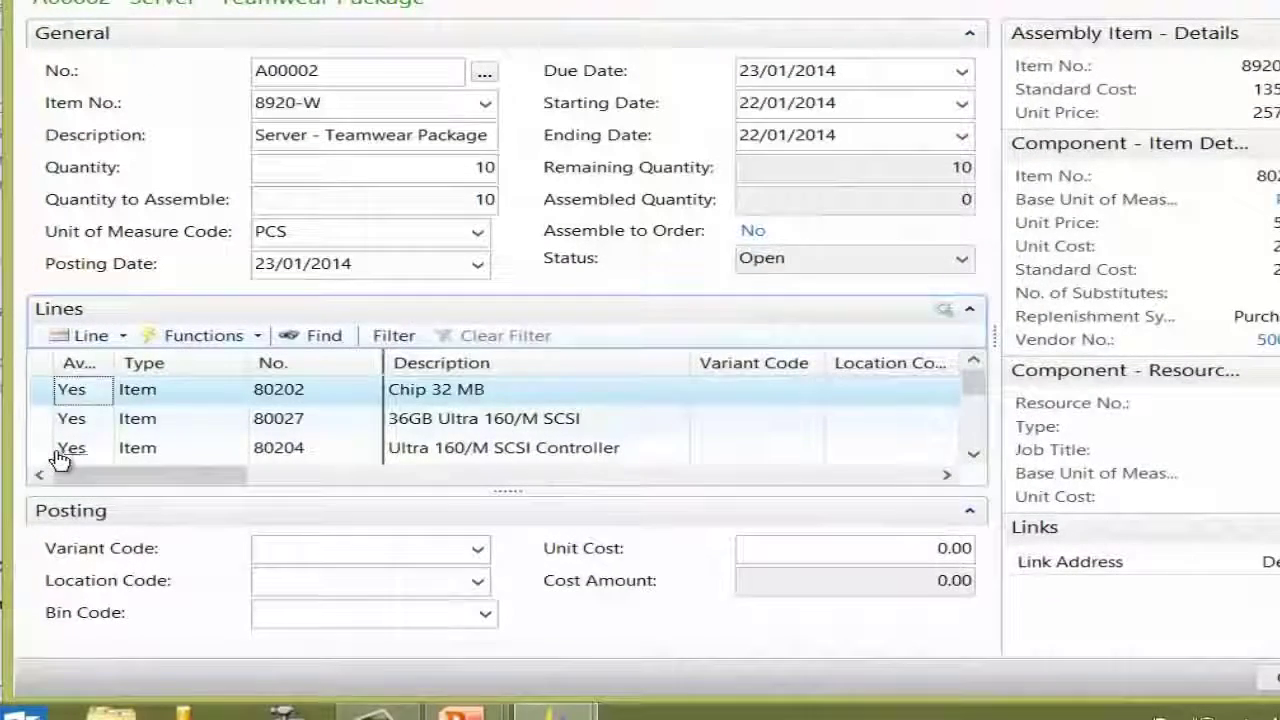
{"action": "left_click", "coordinate": [296, 580]}
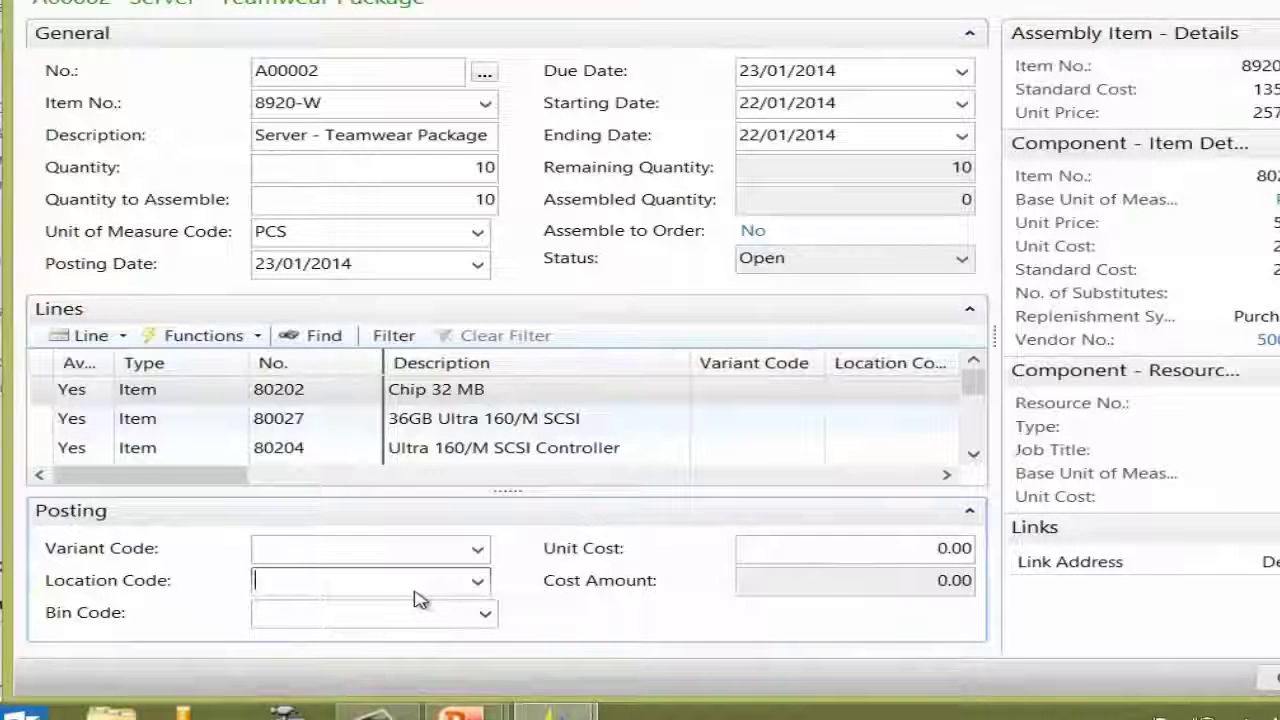
{"action": "type", "text": "blu"}
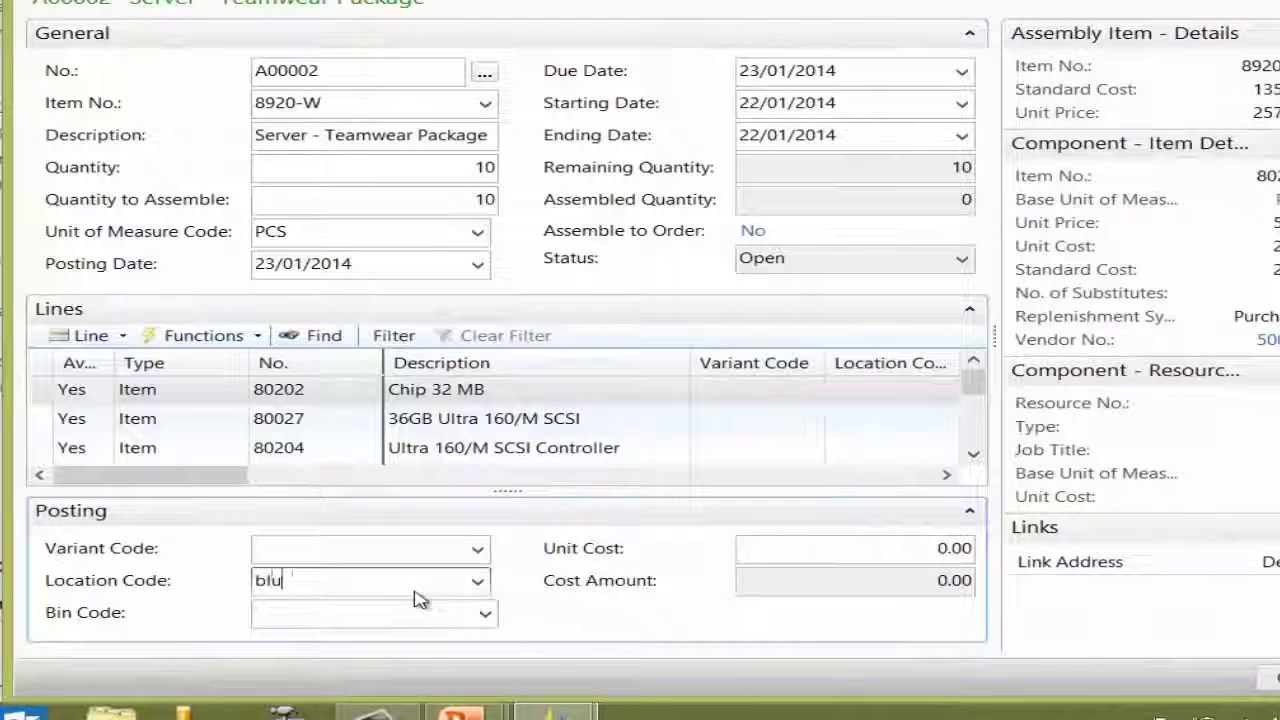
{"action": "type", "text": "e"}
{"action": "key", "text": "Tab"}
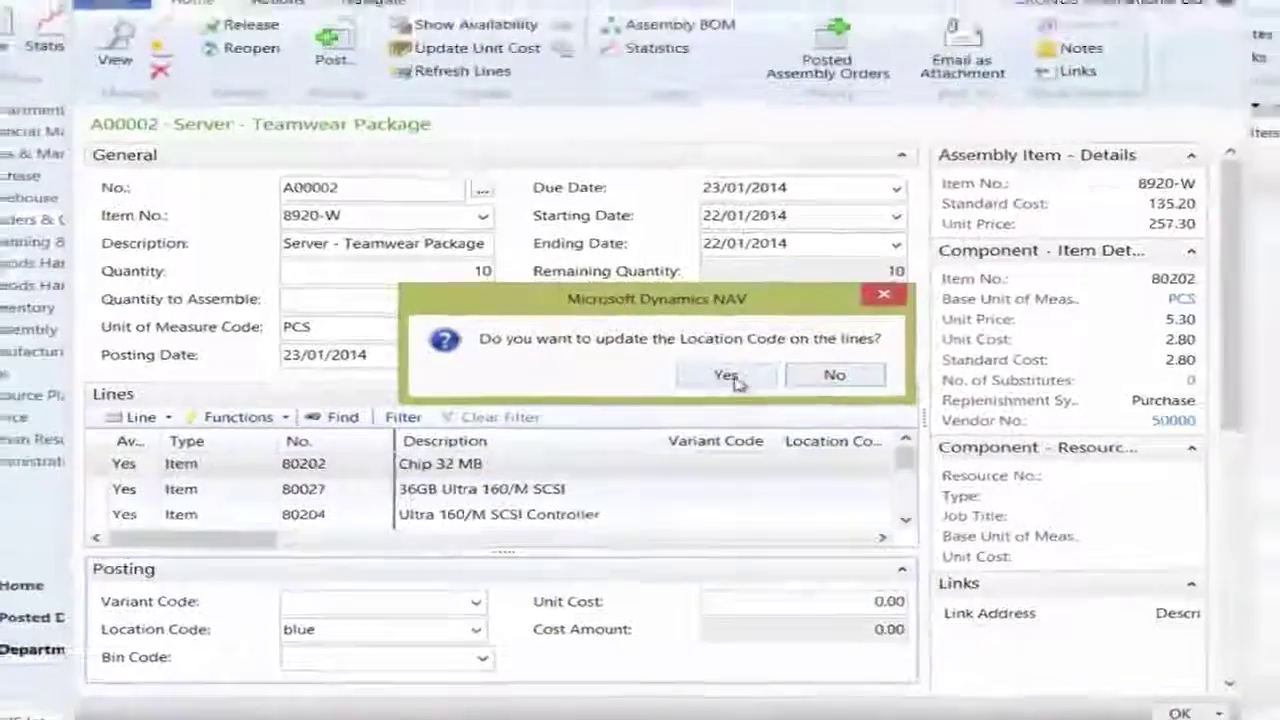
{"action": "left_click", "coordinate": [765, 287]}
{"action": "key", "text": "Tab"}
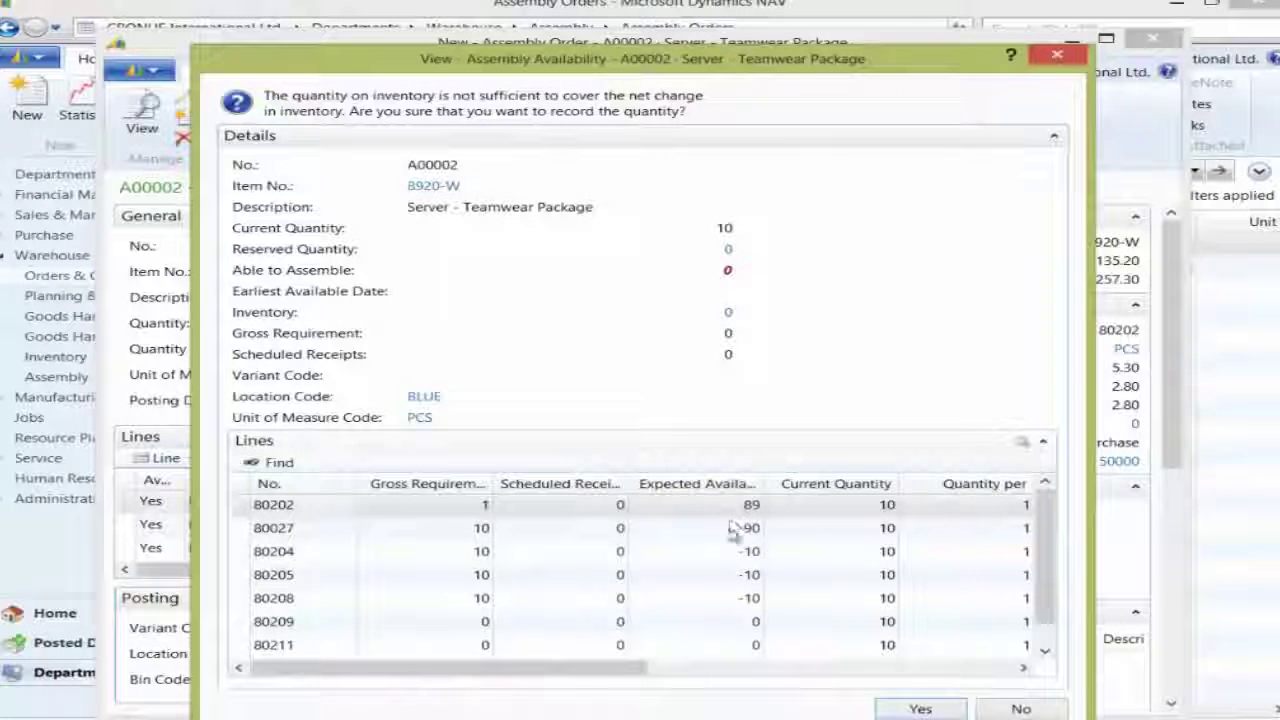
{"action": "left_click", "coordinate": [918, 708]}
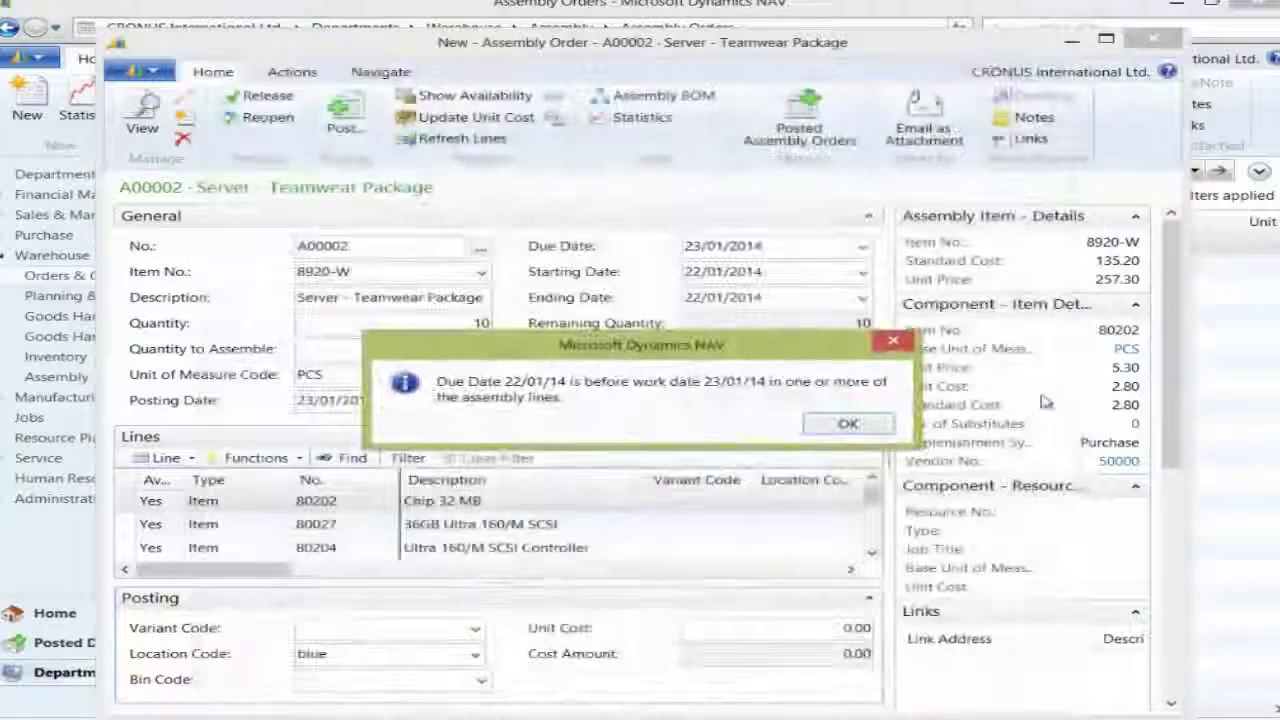
{"action": "left_click", "coordinate": [862, 428]}
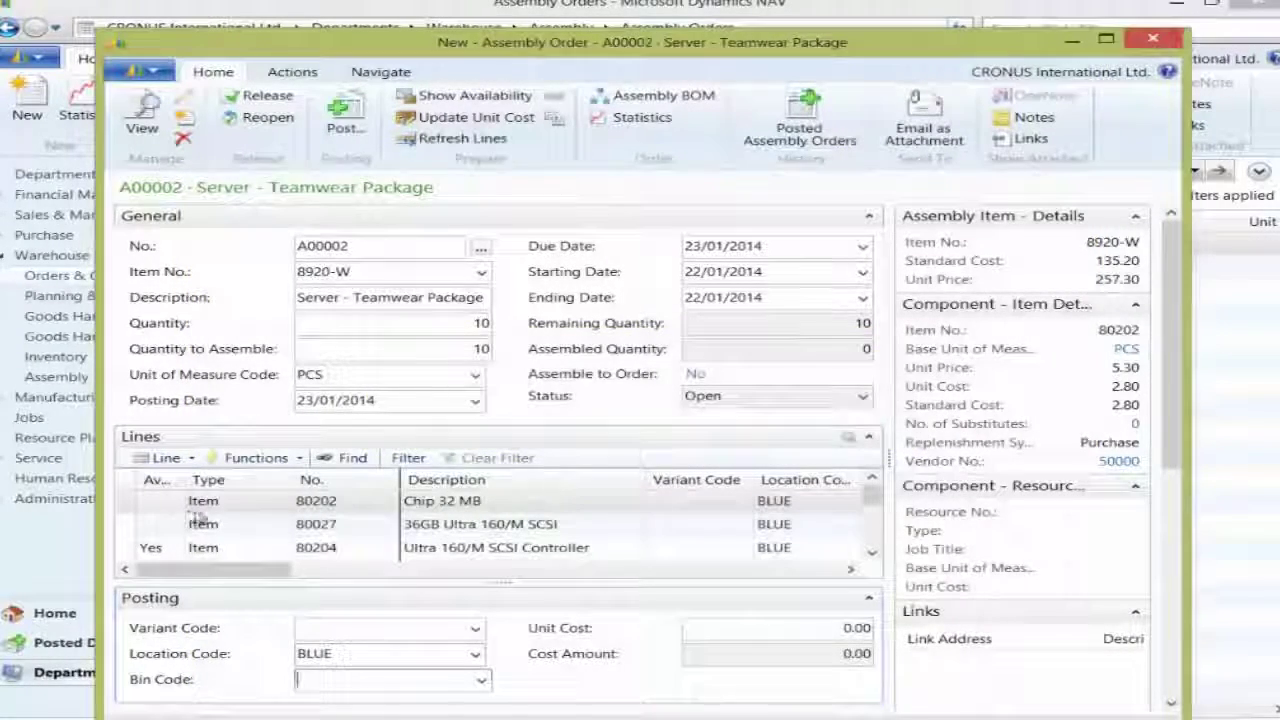
Check the reservation entries of the 80202 component line and delete the 8920-W assembly order.
{"action": "left_click", "coordinate": [355, 654]}
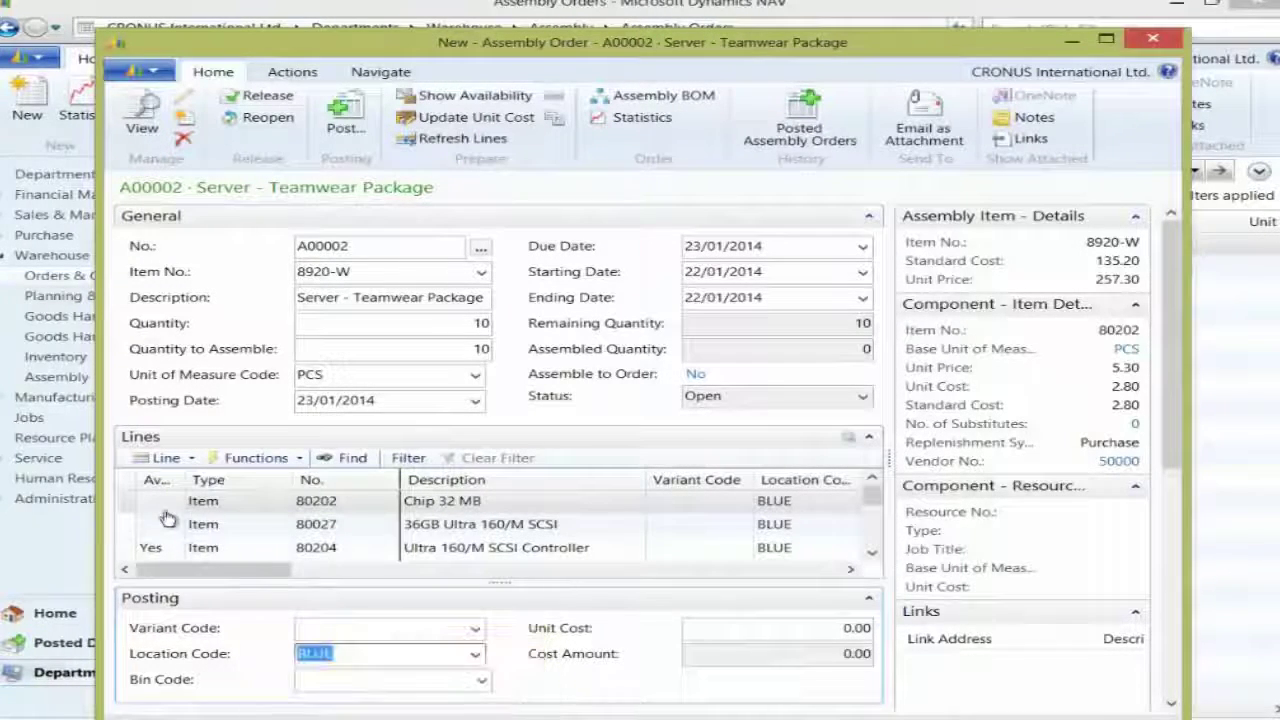
{"action": "left_click", "coordinate": [137, 505]}
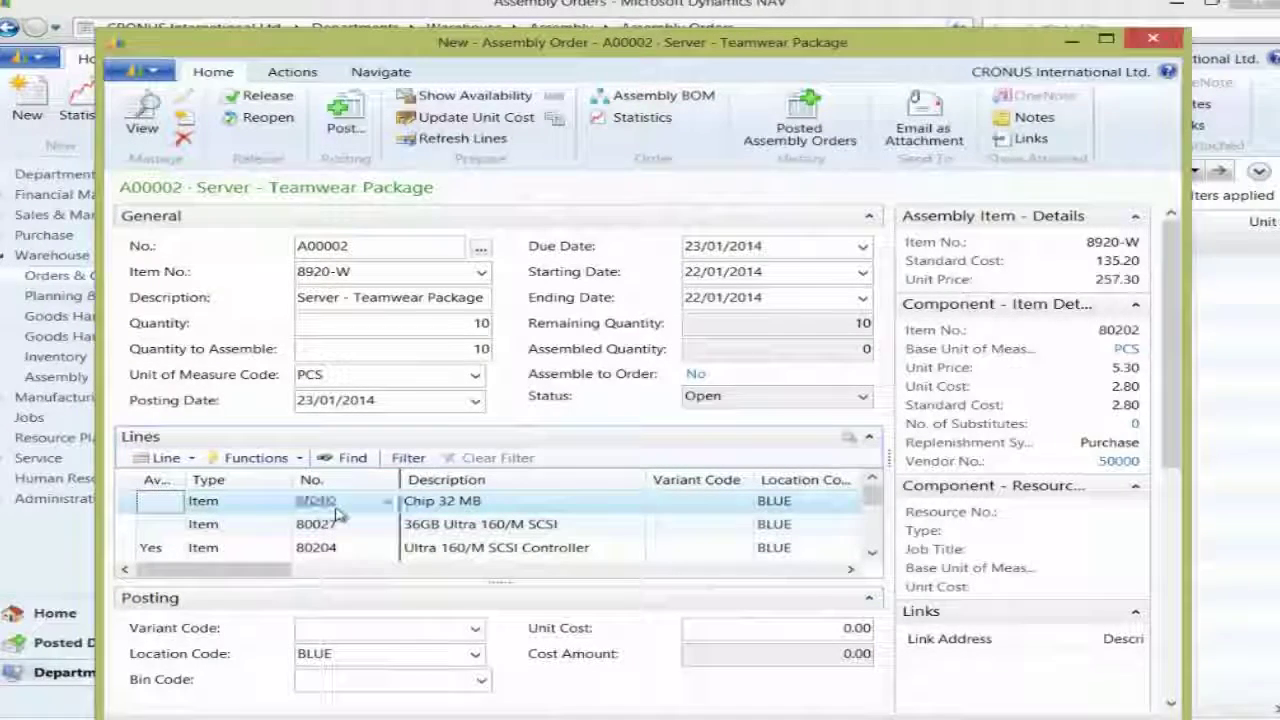
{"action": "left_click", "coordinate": [166, 458]}
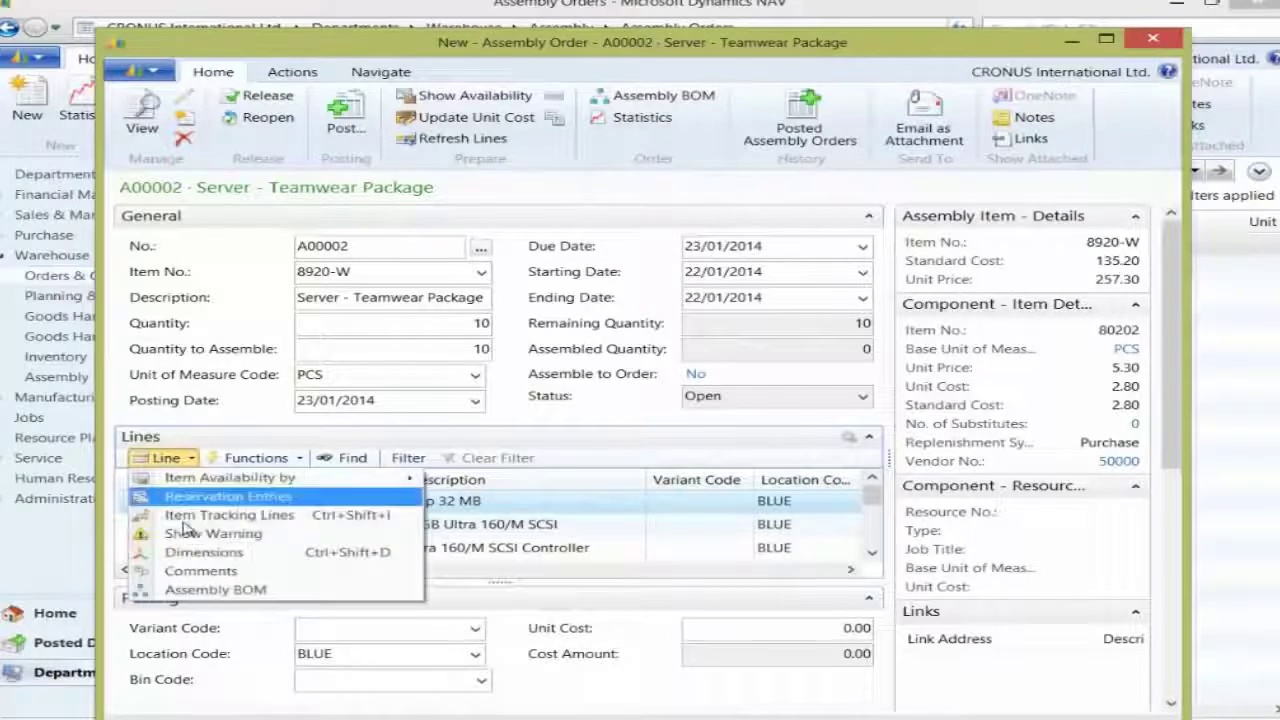
{"action": "left_click", "coordinate": [235, 495]}
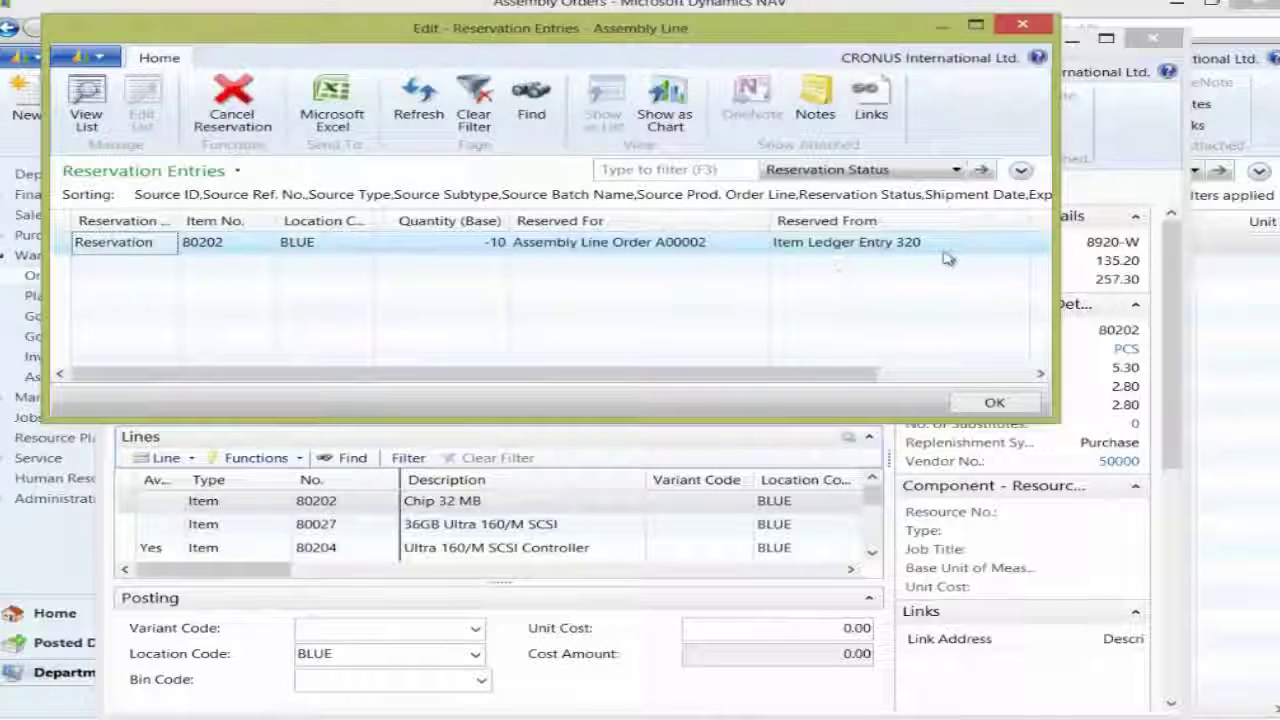
{"action": "left_click", "coordinate": [994, 402]}
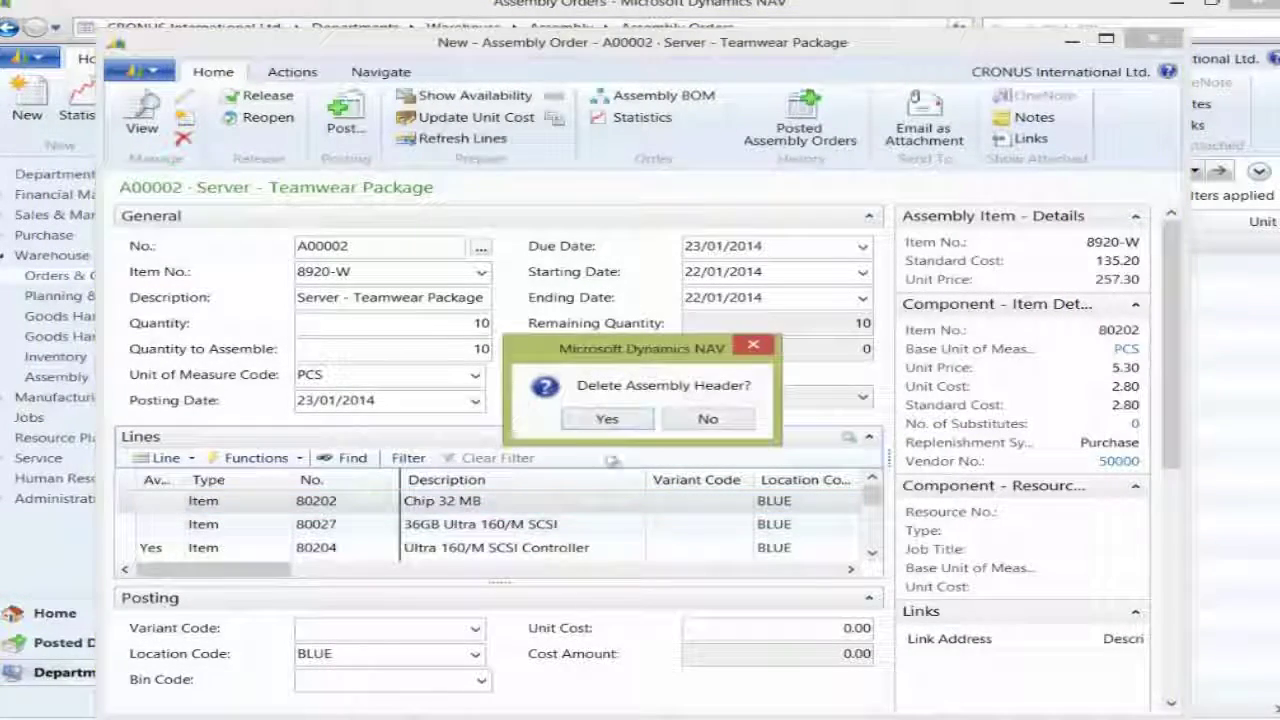
{"action": "left_click", "coordinate": [608, 420]}
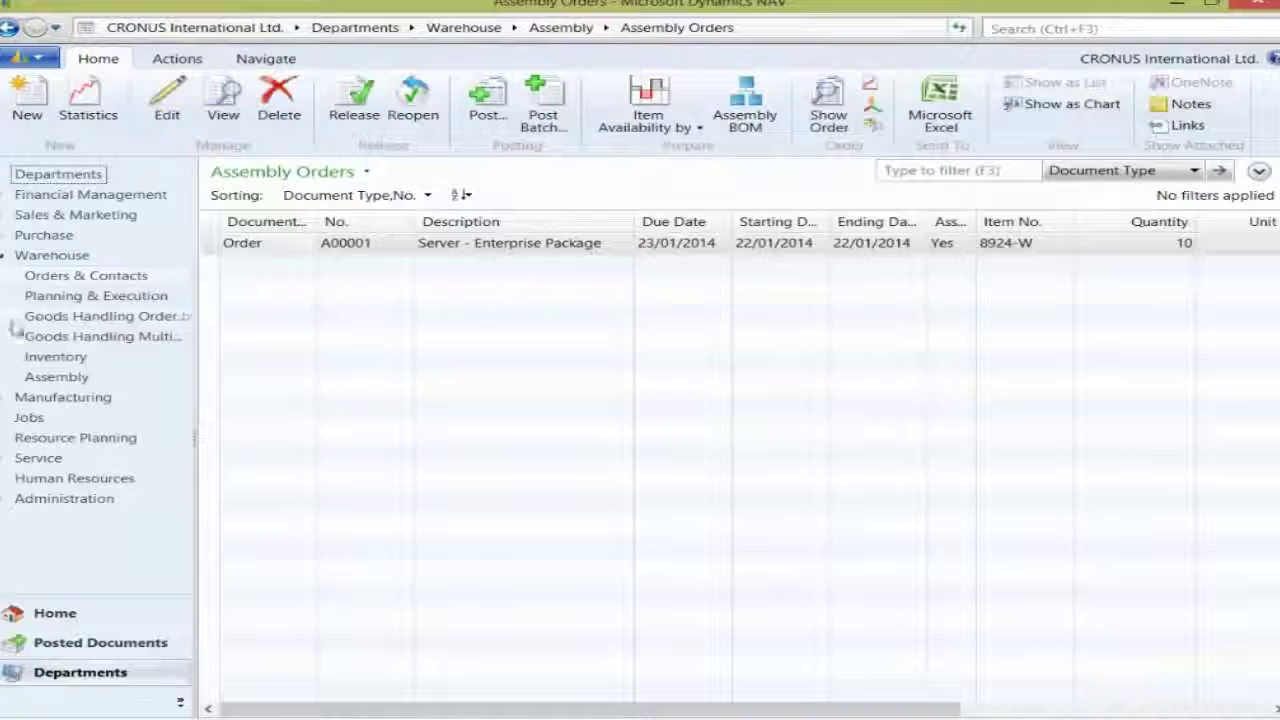
Open the item list of the Assembly area, filter it to 8920-W and open that item card.
{"action": "left_click", "coordinate": [60, 378]}
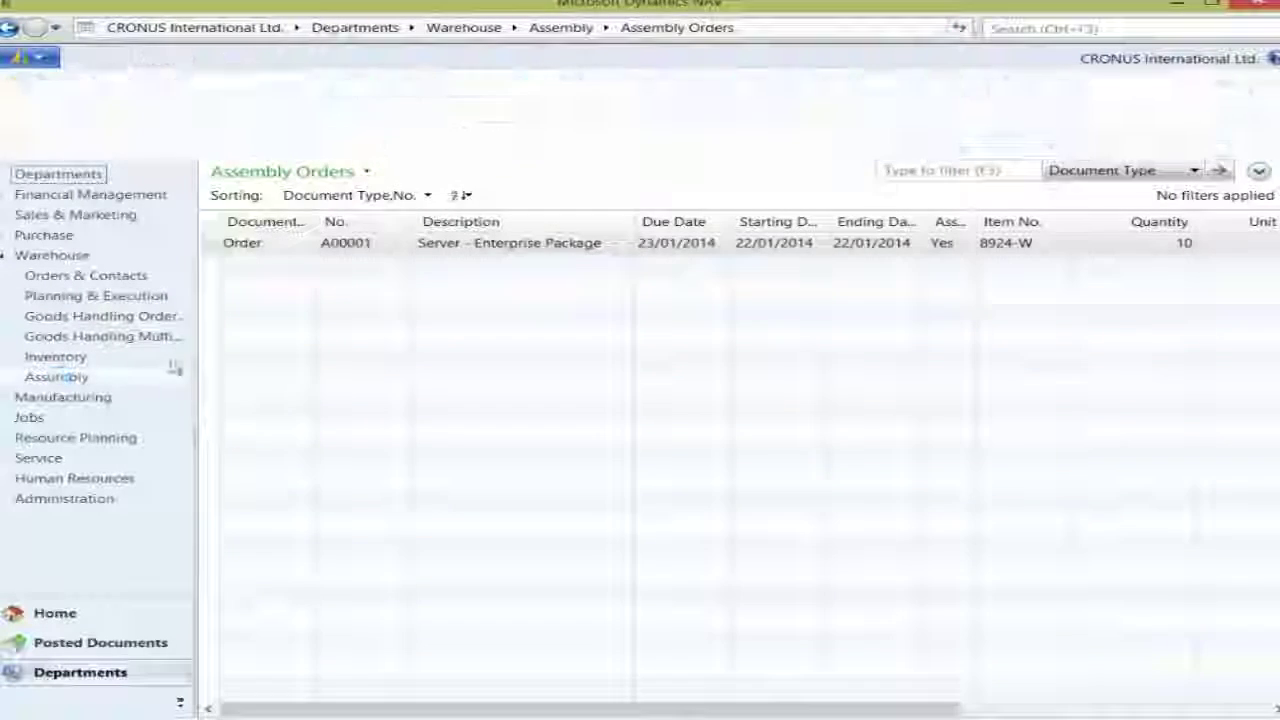
{"action": "left_click", "coordinate": [245, 139]}
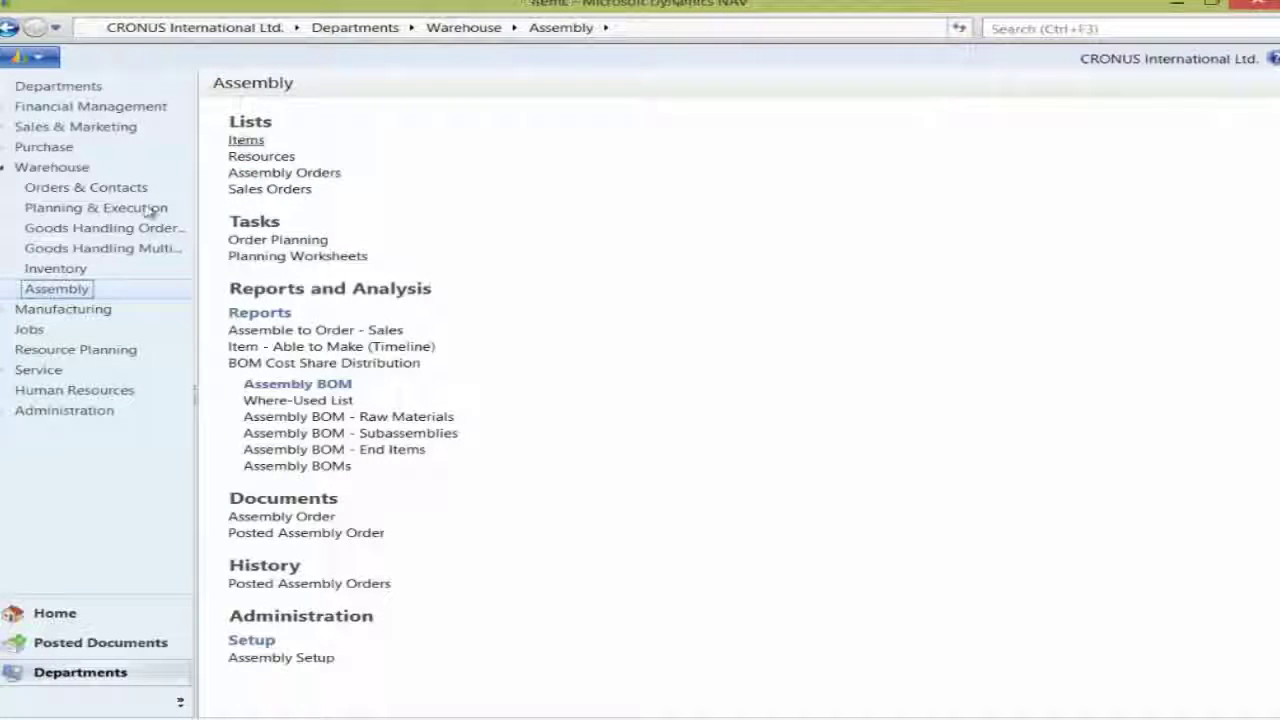
{"action": "left_click", "coordinate": [550, 172]}
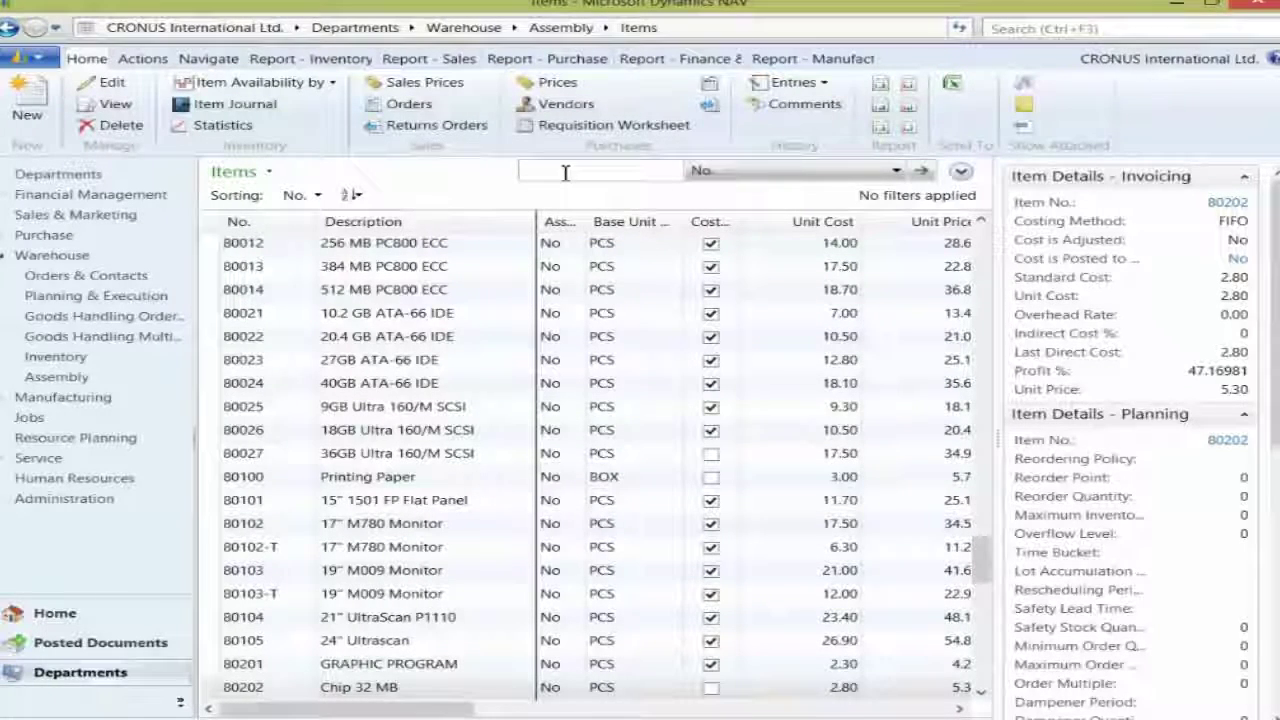
{"action": "type", "text": "8920-T"}
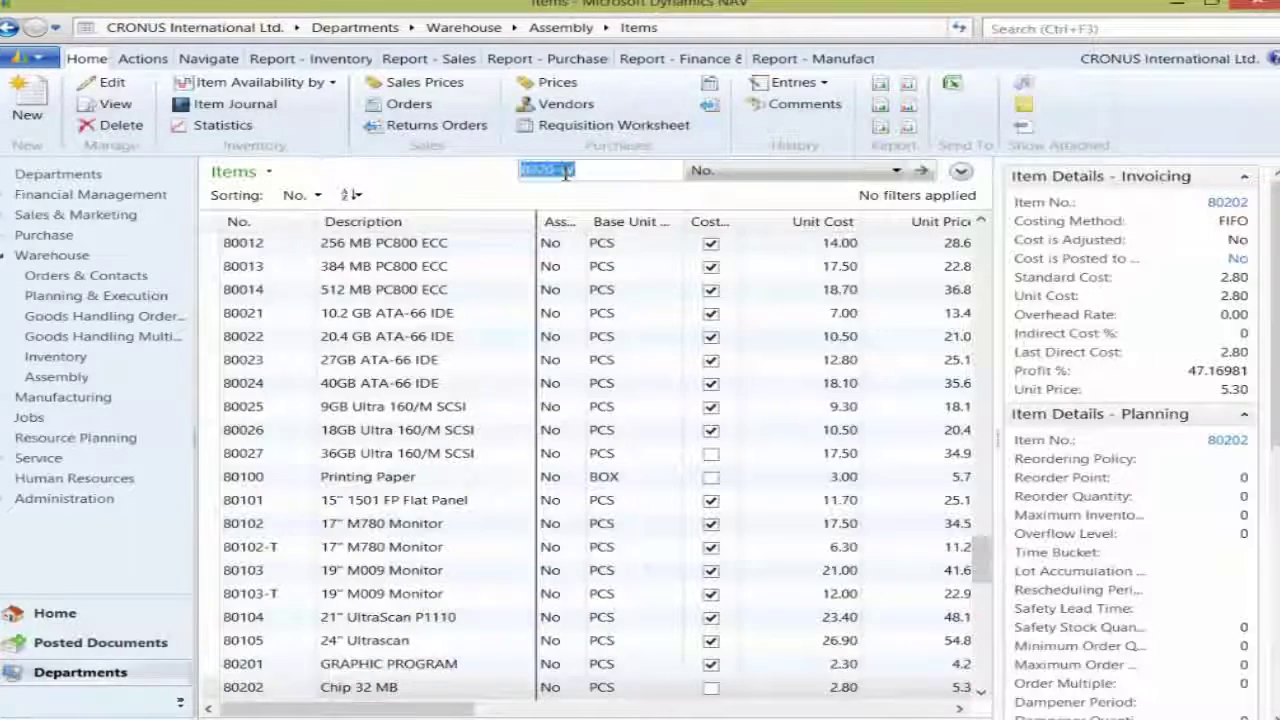
{"action": "key", "text": "Return"}
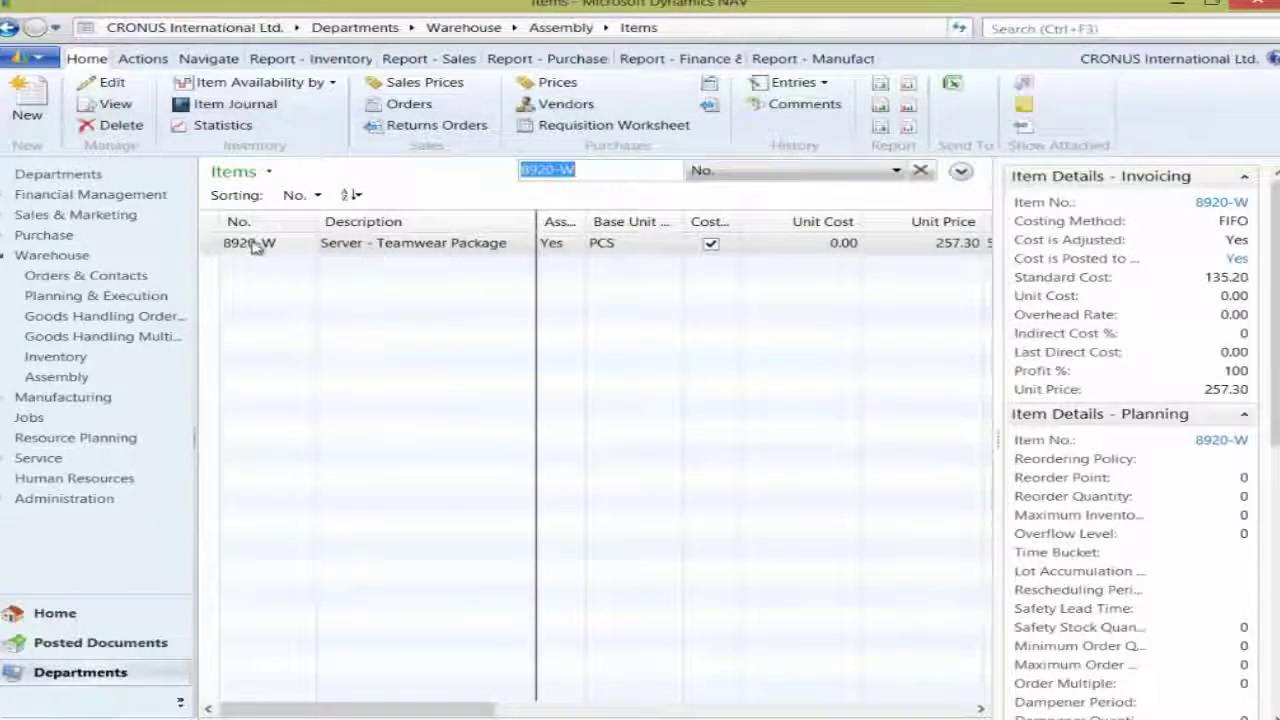
{"action": "double_click", "coordinate": [253, 247]}
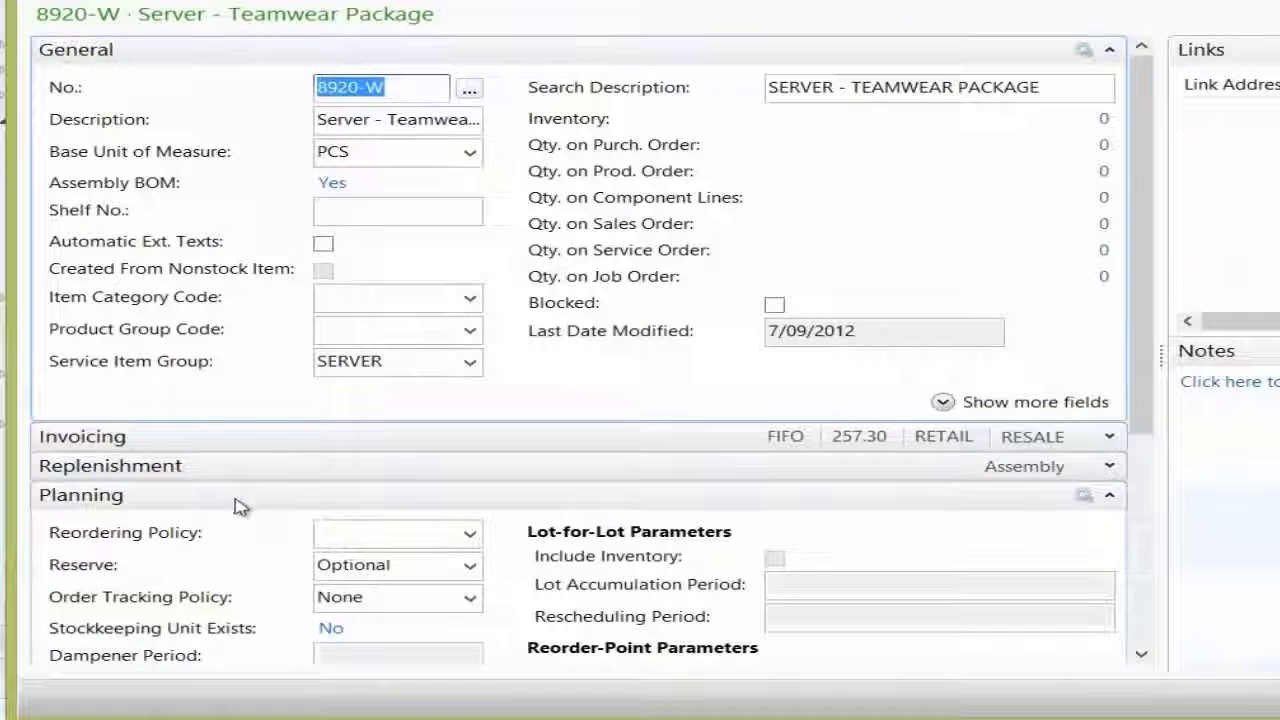
Set the Reordering Policy of item 8920-W to Lot-for-Lot in its planning settings.
{"action": "left_click", "coordinate": [362, 537]}
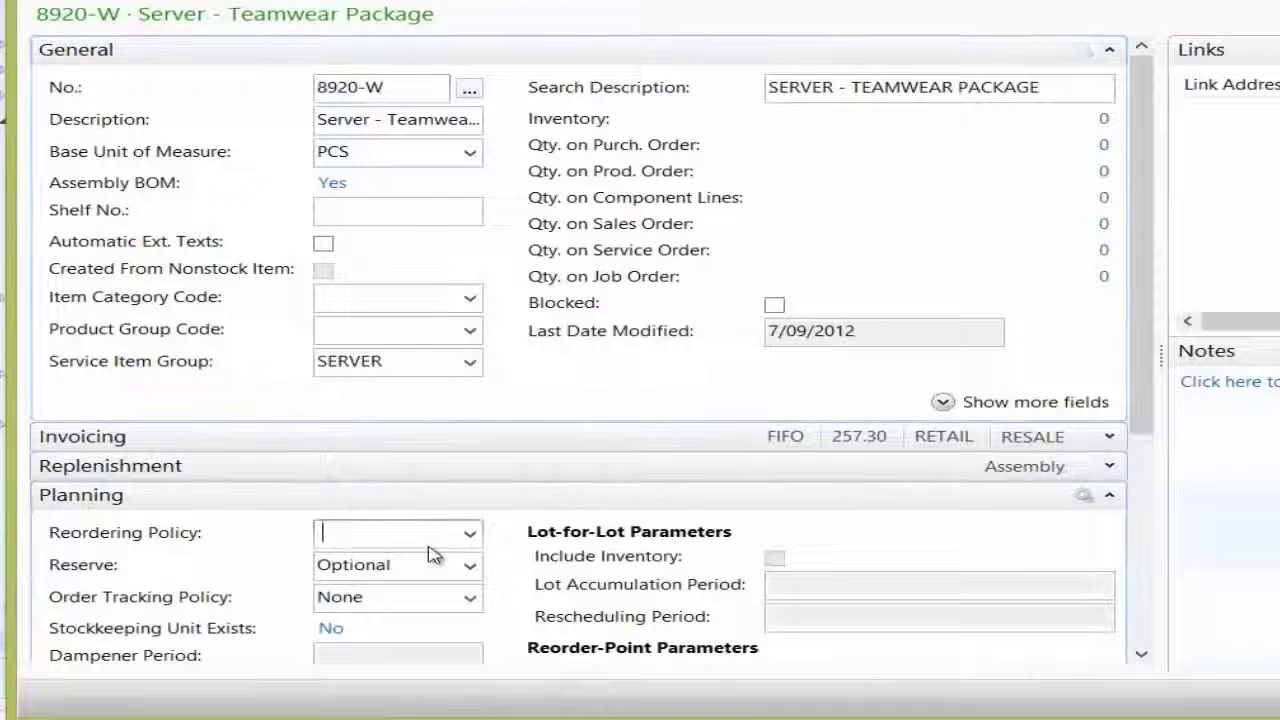
{"action": "type", "text": "lot"}
{"action": "key", "text": "Tab"}
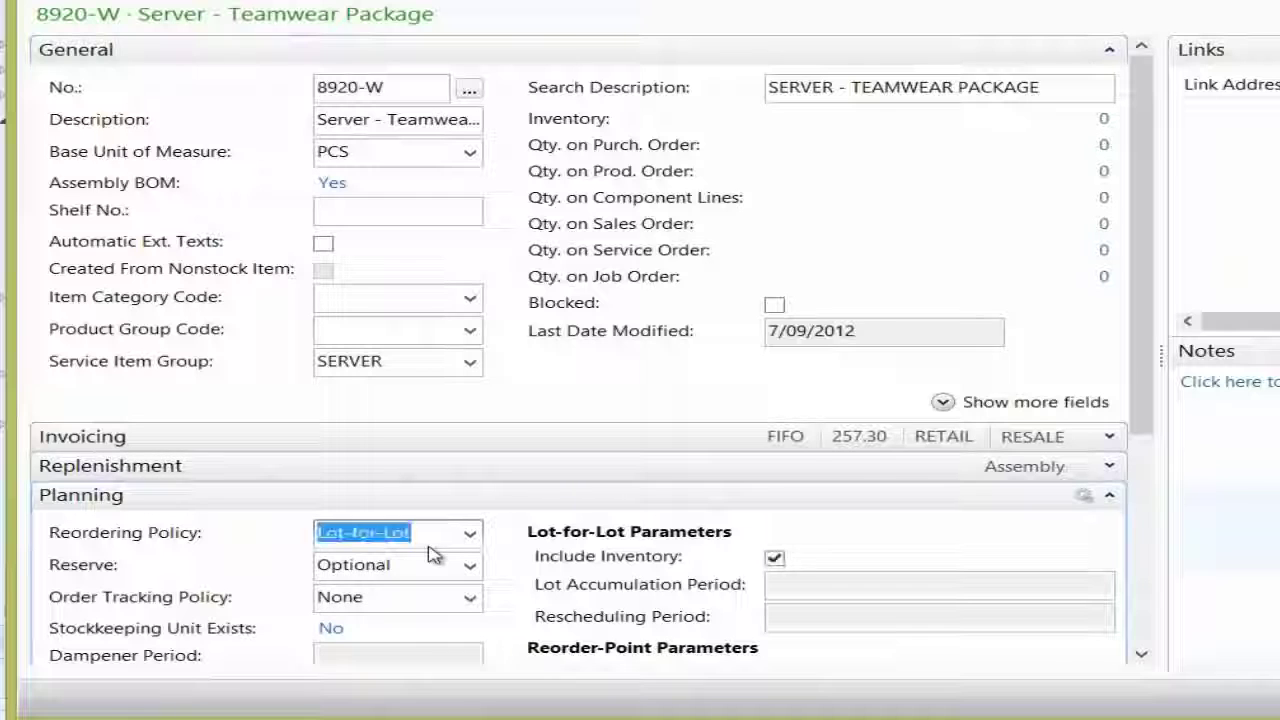
Set the Item Tracking Code of item 8920-W to LOTALL and close the item card.
{"action": "left_click", "coordinate": [406, 503]}
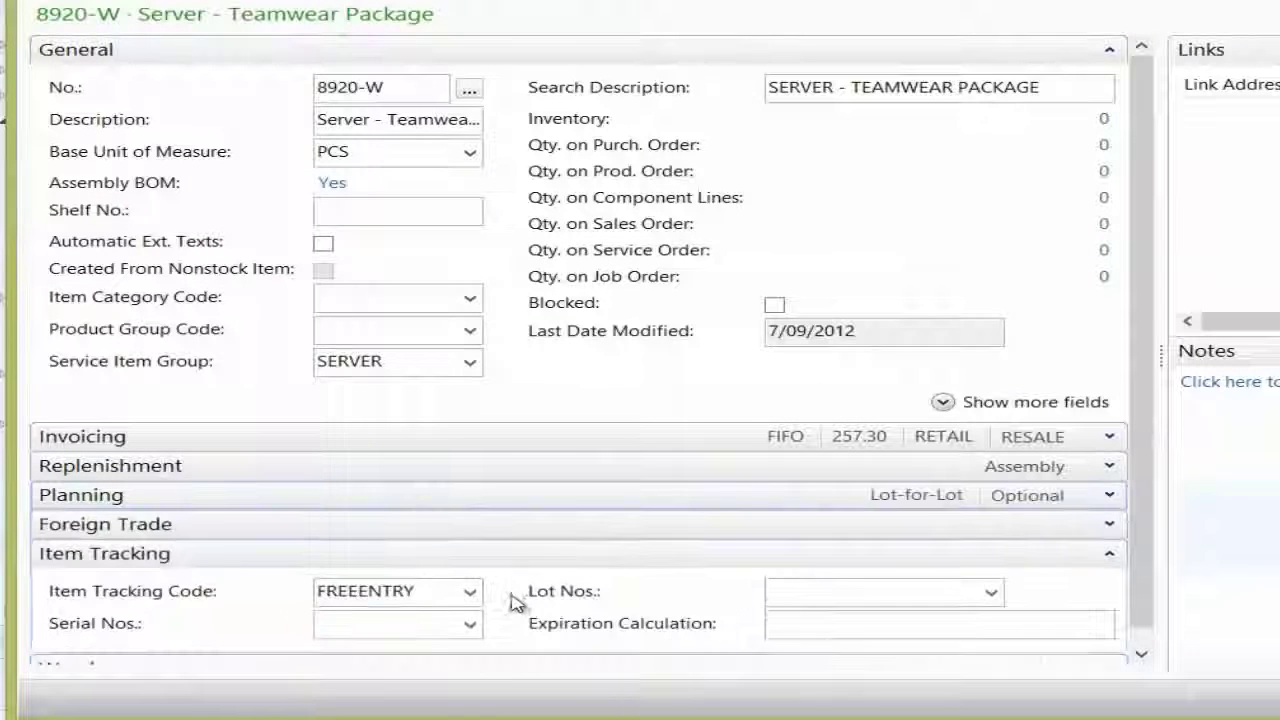
{"action": "left_click", "coordinate": [428, 588]}
{"action": "left_click", "coordinate": [166, 592]}
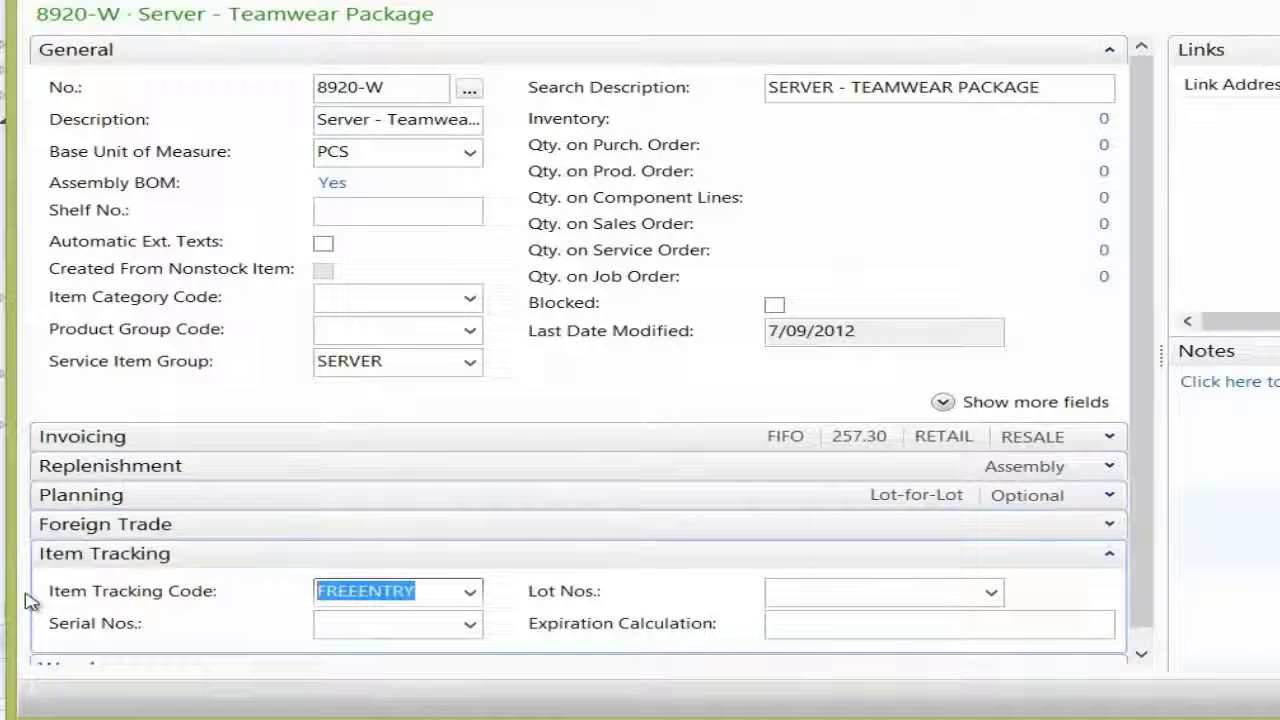
{"action": "type", "text": "lotall"}
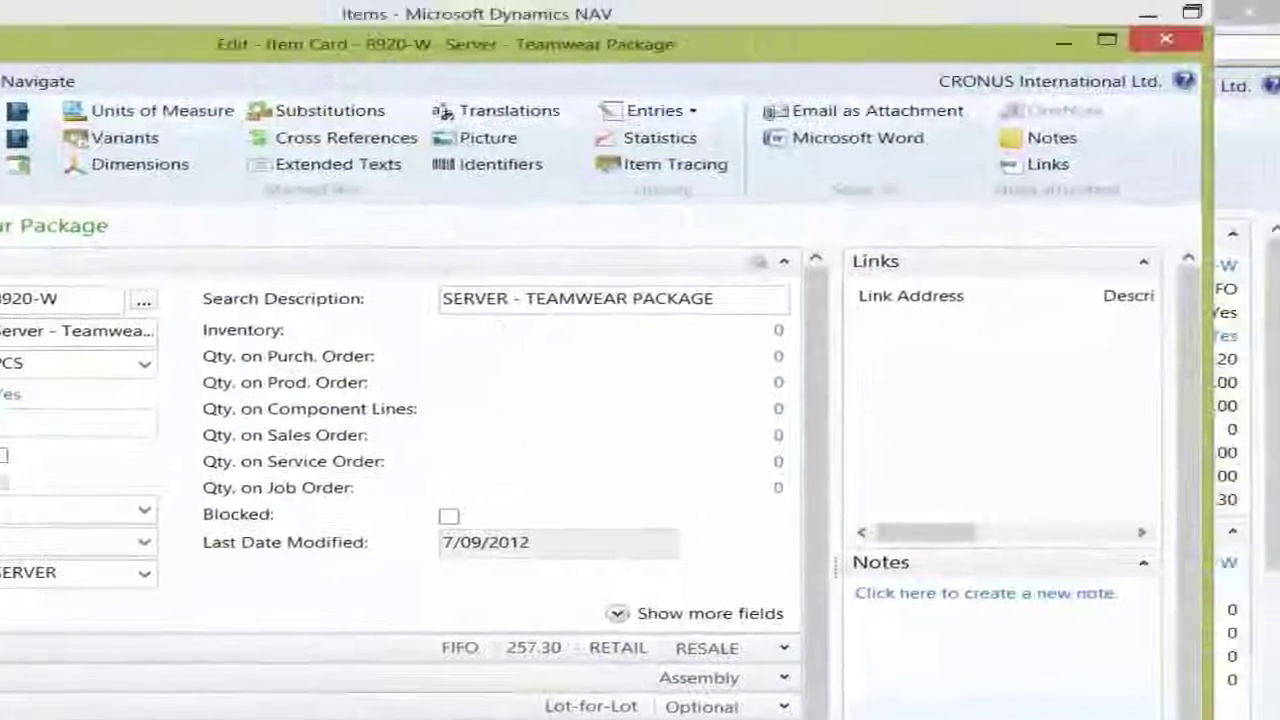
{"action": "left_click", "coordinate": [1166, 39]}
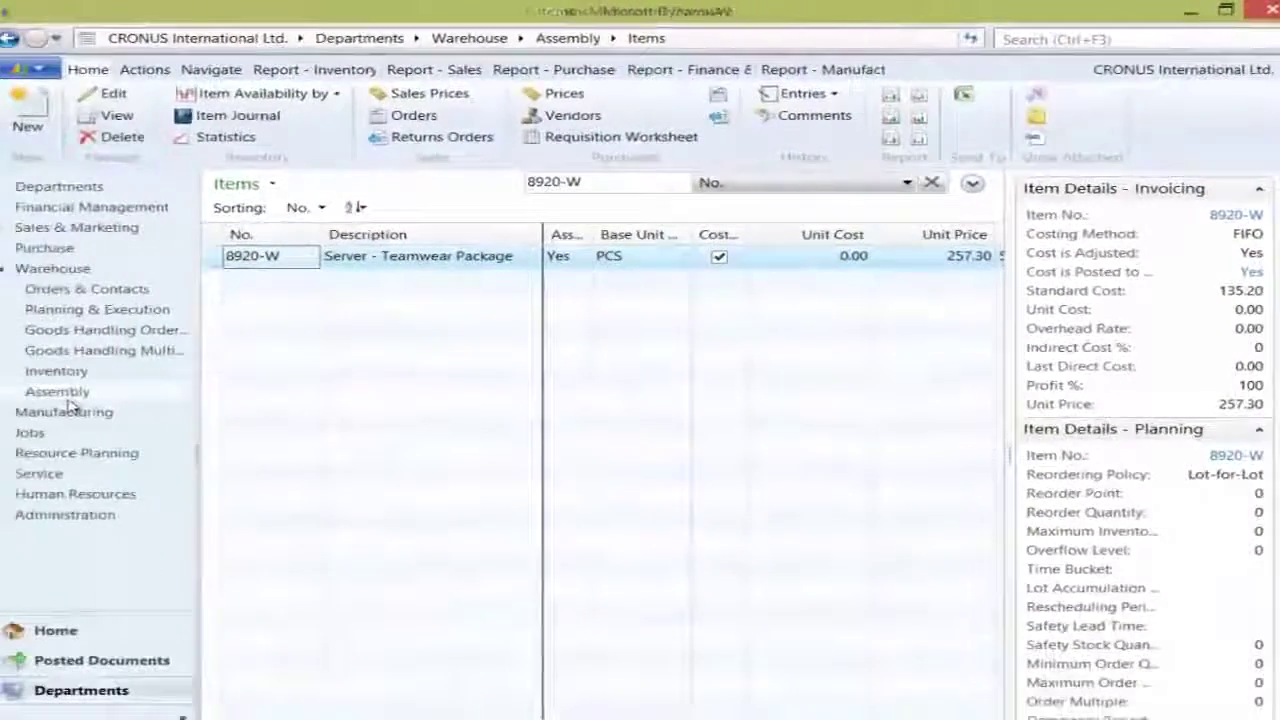
Create a new sales order for The Cannon Group PLC from the sales order list of the Assembly area.
{"action": "left_click", "coordinate": [68, 391]}
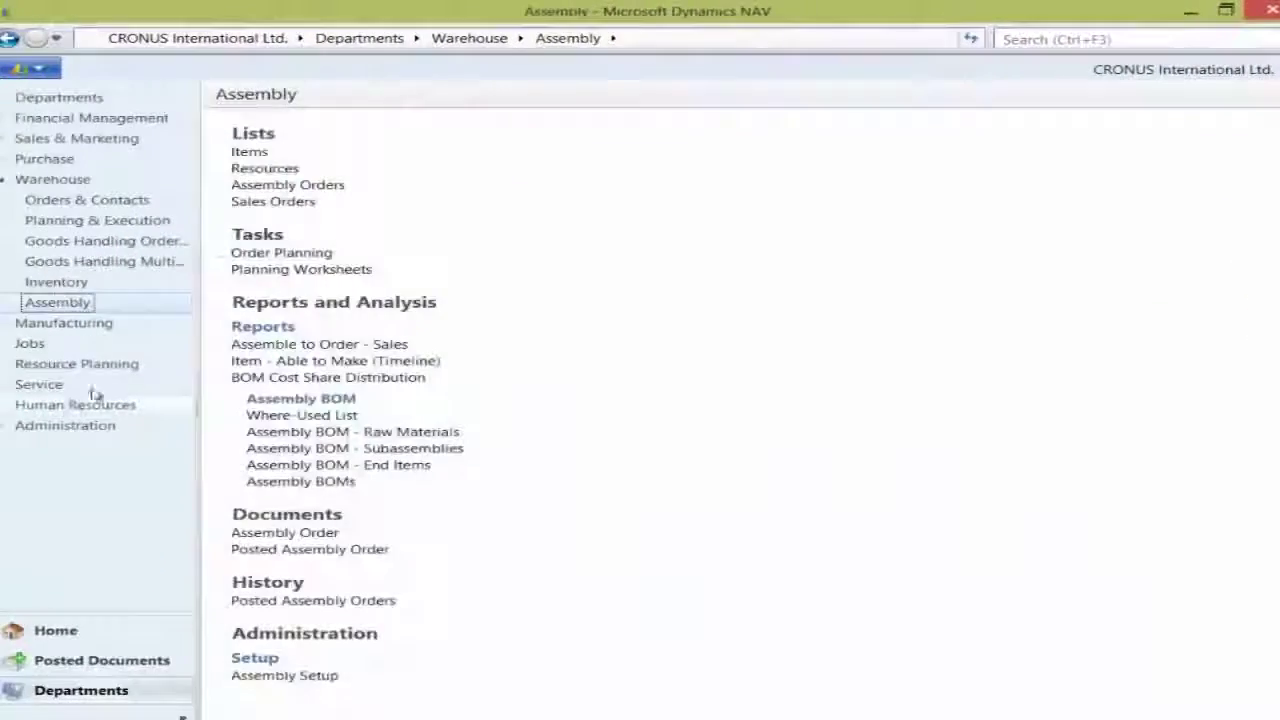
{"action": "left_click", "coordinate": [305, 203]}
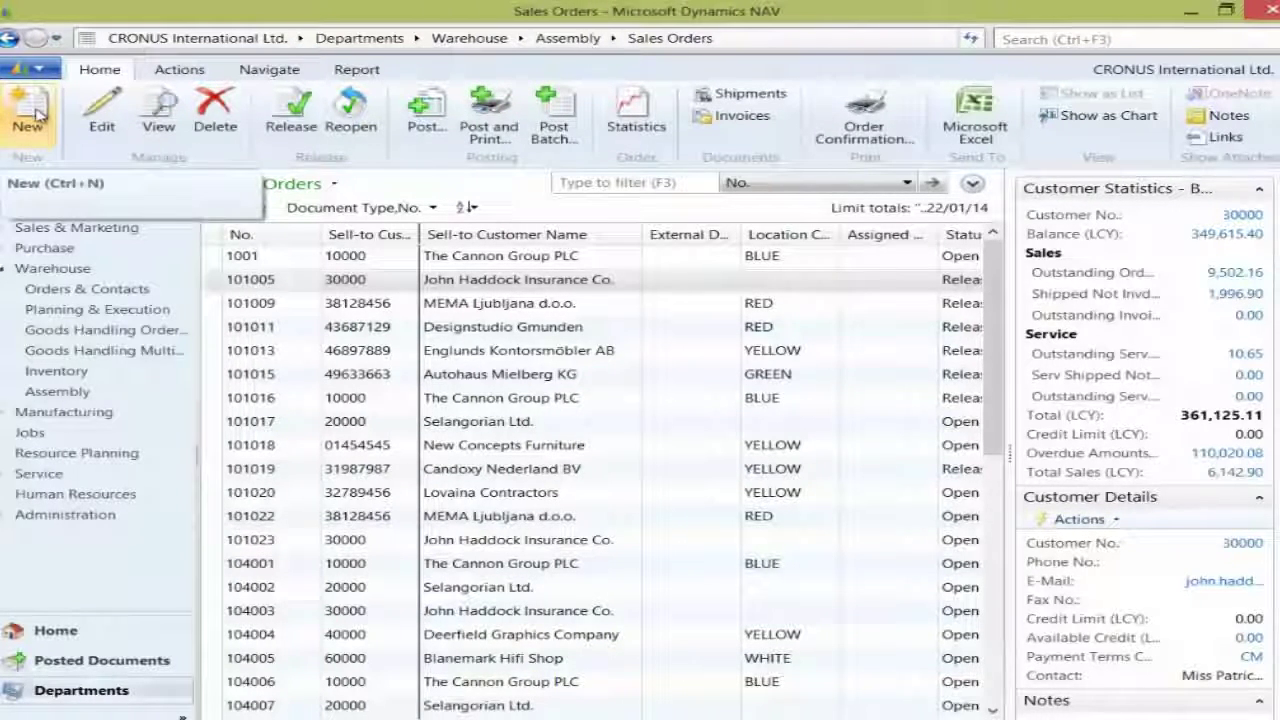
{"action": "left_click", "coordinate": [36, 116]}
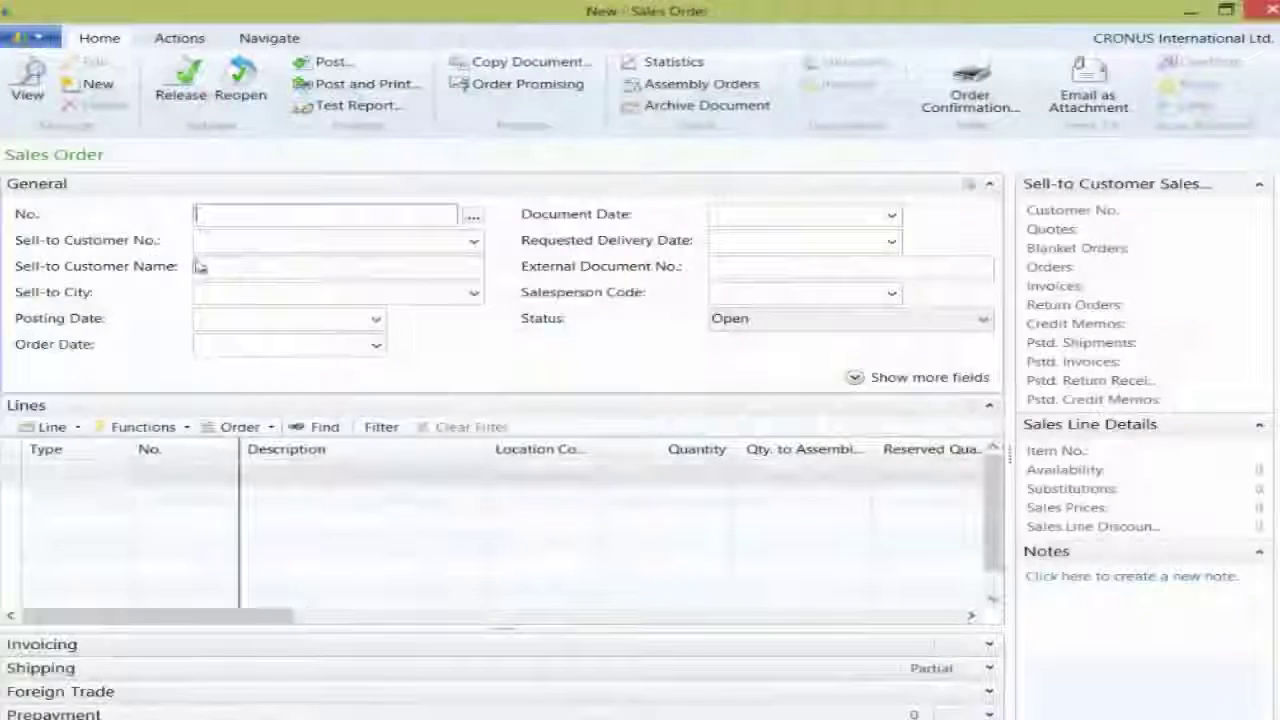
{"action": "left_click", "coordinate": [245, 241]}
{"action": "type", "text": "100"}
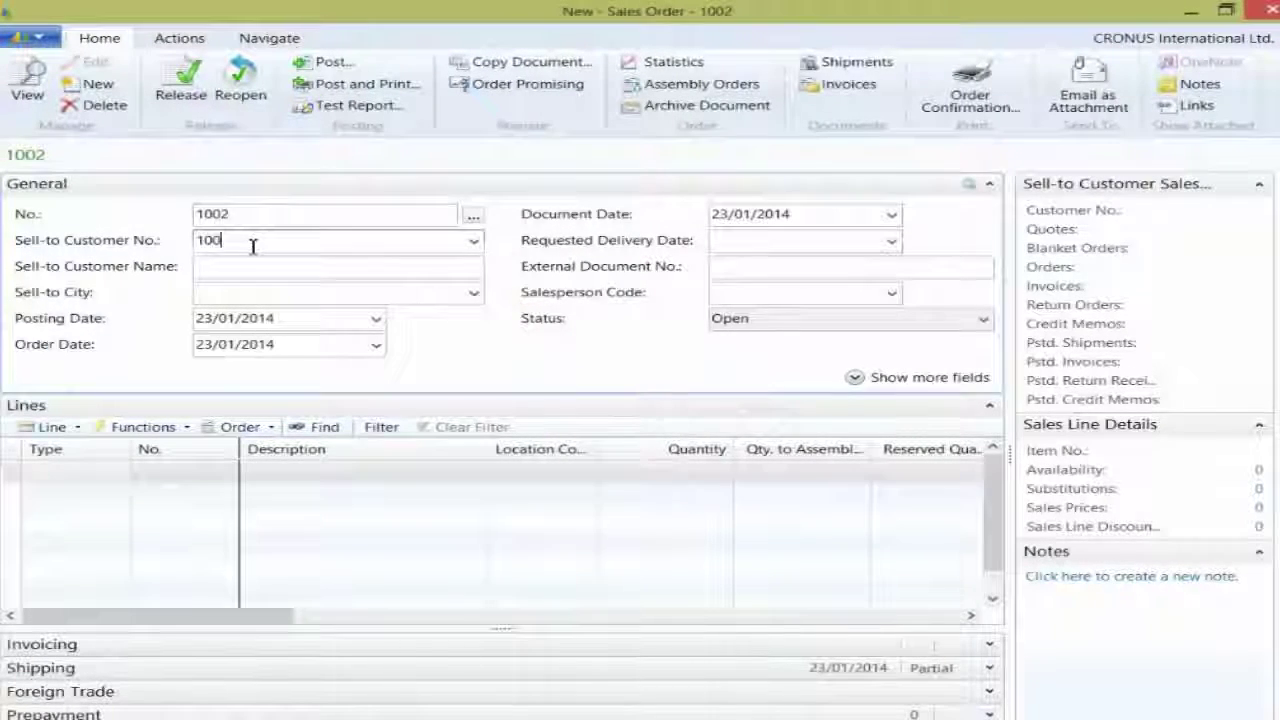
{"action": "type", "text": "00"}
{"action": "key", "text": "Tab"}
Add an item line for 8920-W with a quantity of 10 to the sales order, accepting the availability warning.
{"action": "left_click", "coordinate": [99, 473]}
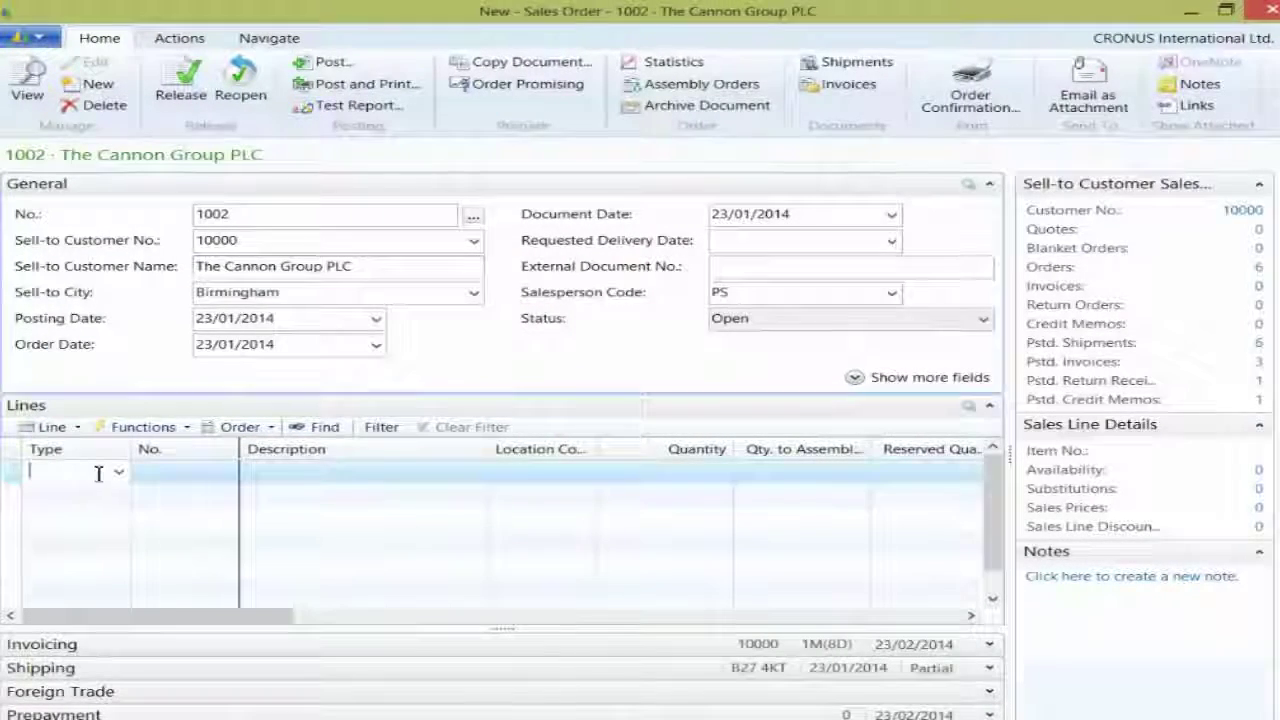
{"action": "type", "text": "item"}
{"action": "key", "text": "Tab"}
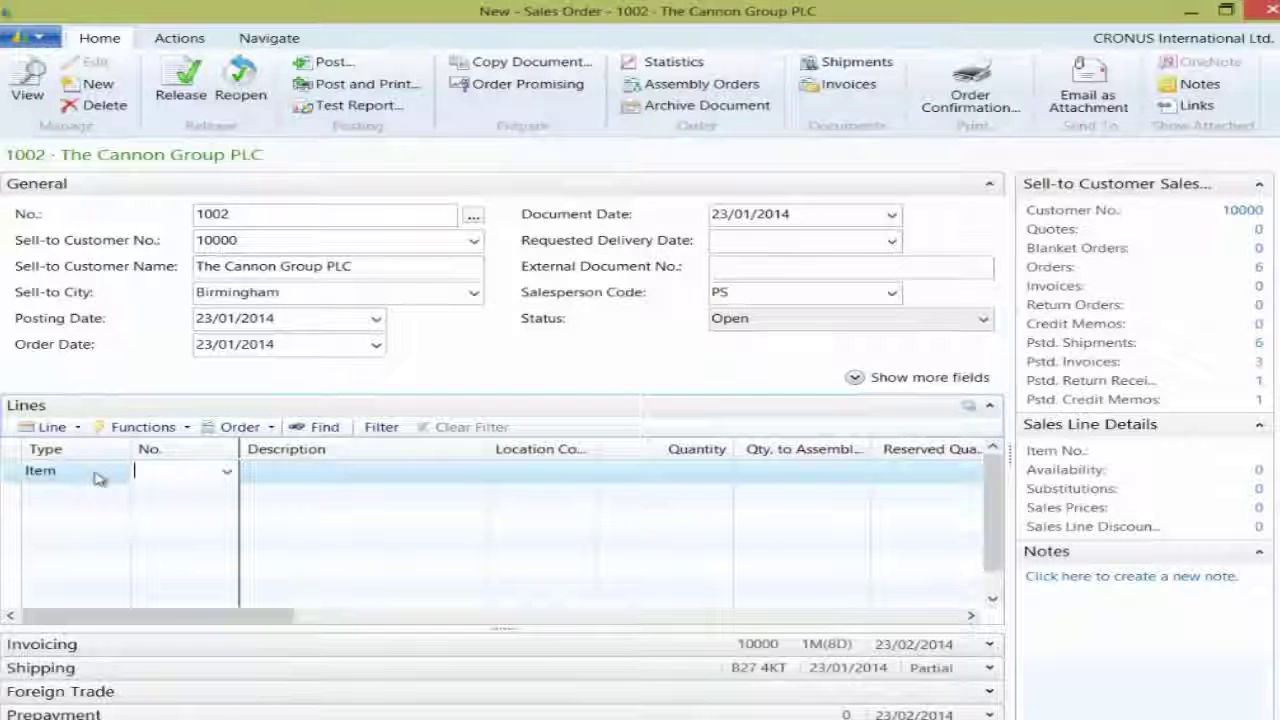
{"action": "type", "text": "8920-W"}
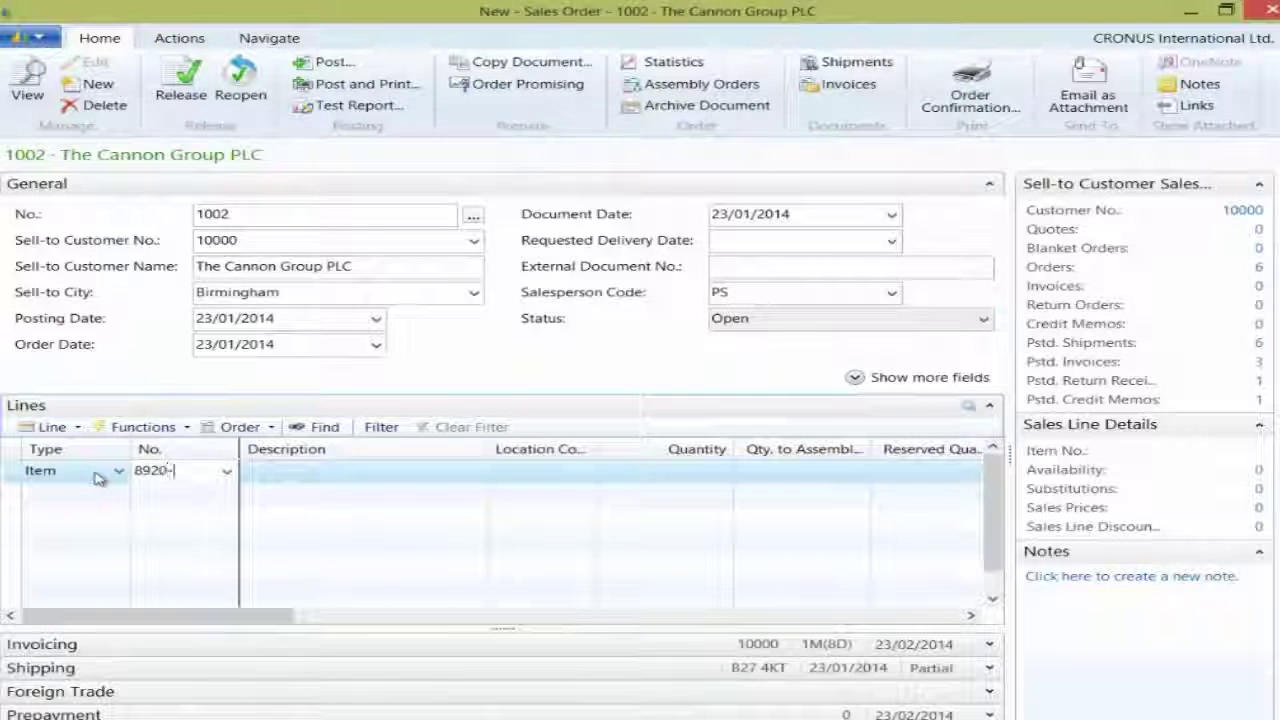
{"action": "key", "text": "Tab"}
{"action": "key", "text": "Tab"}
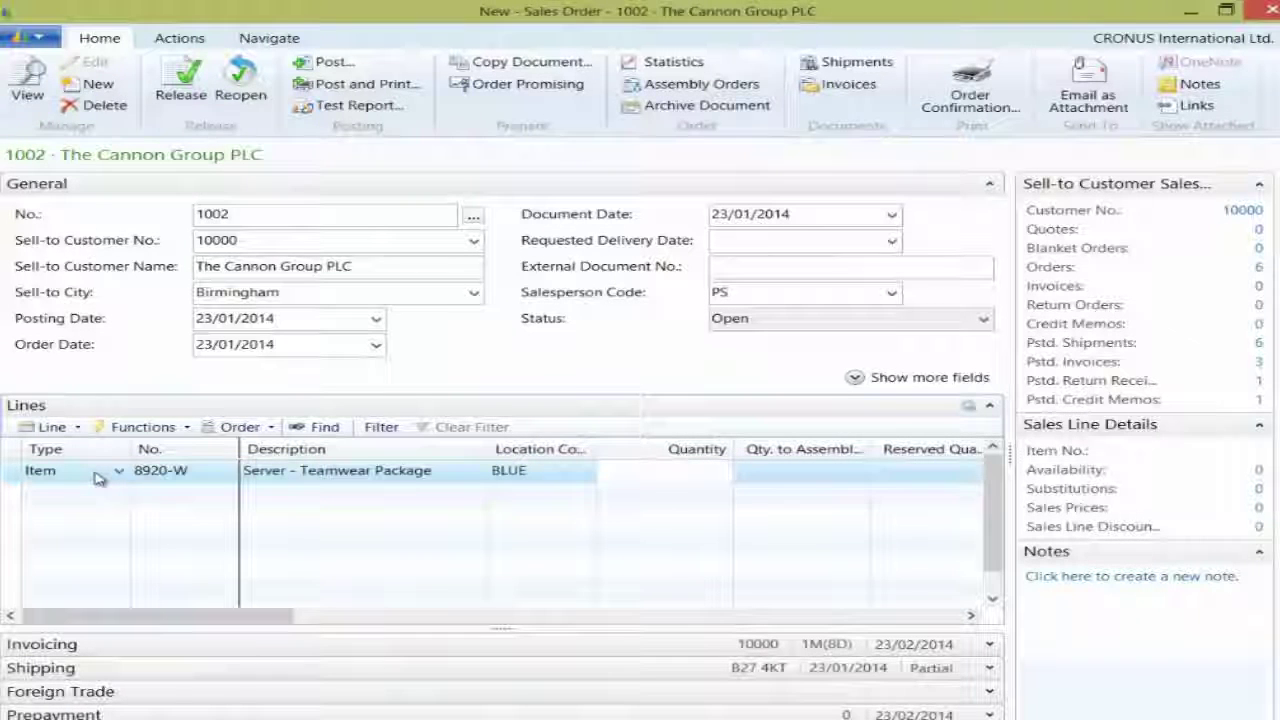
{"action": "type", "text": "10"}
{"action": "key", "text": "Tab"}
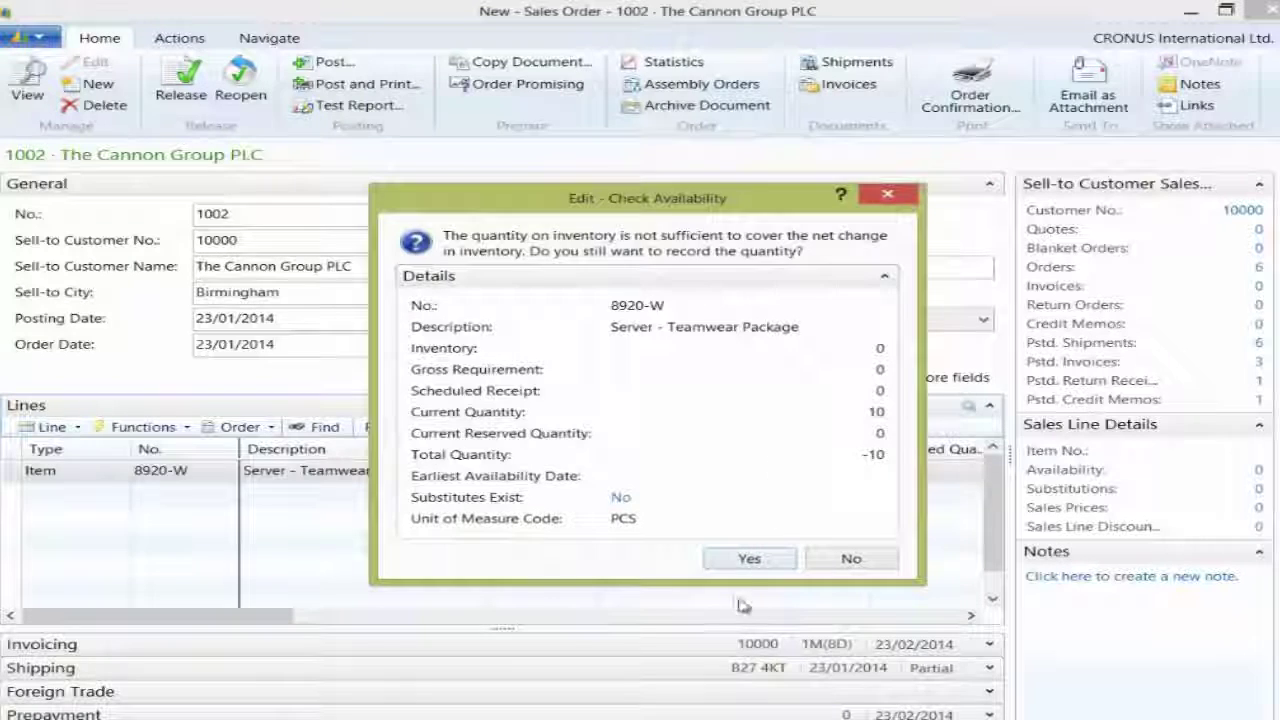
{"action": "left_click", "coordinate": [750, 560]}
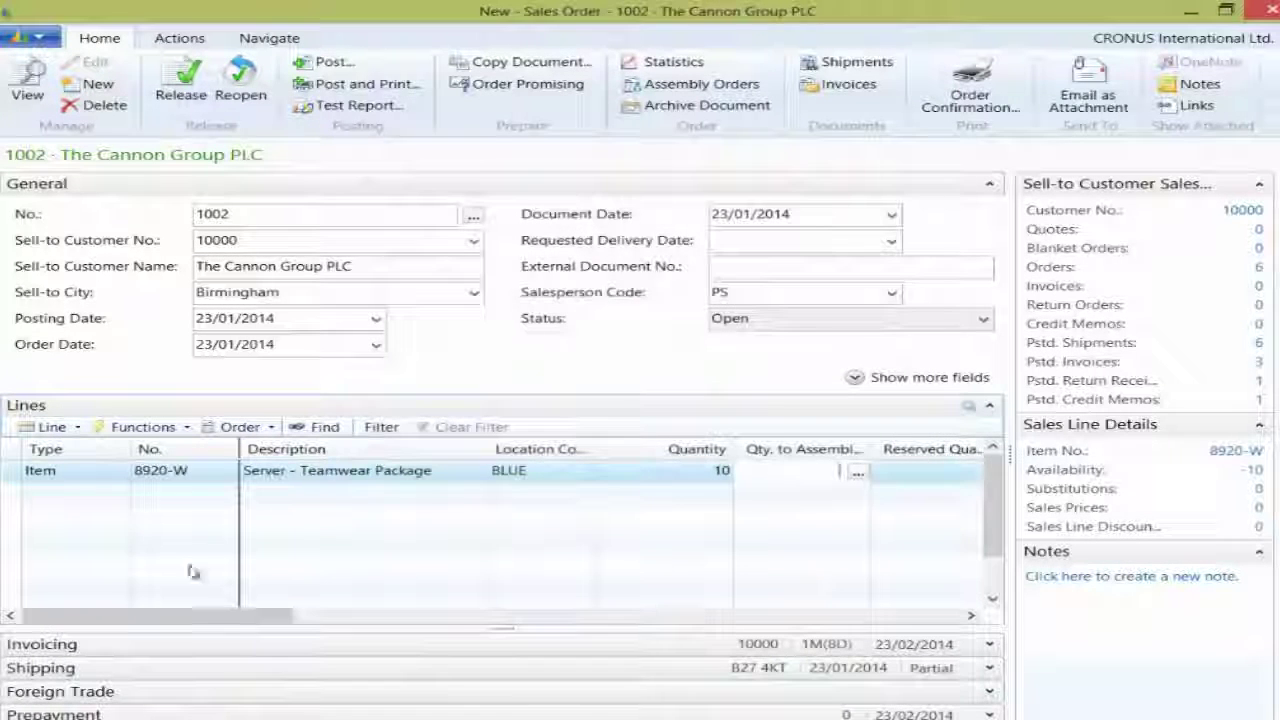
Assign lot number IT1 with a quantity of 10 to the 8920-W sales line's item tracking, closing it despite the availability warning.
{"action": "left_click", "coordinate": [50, 427]}
{"action": "left_click", "coordinate": [135, 486]}
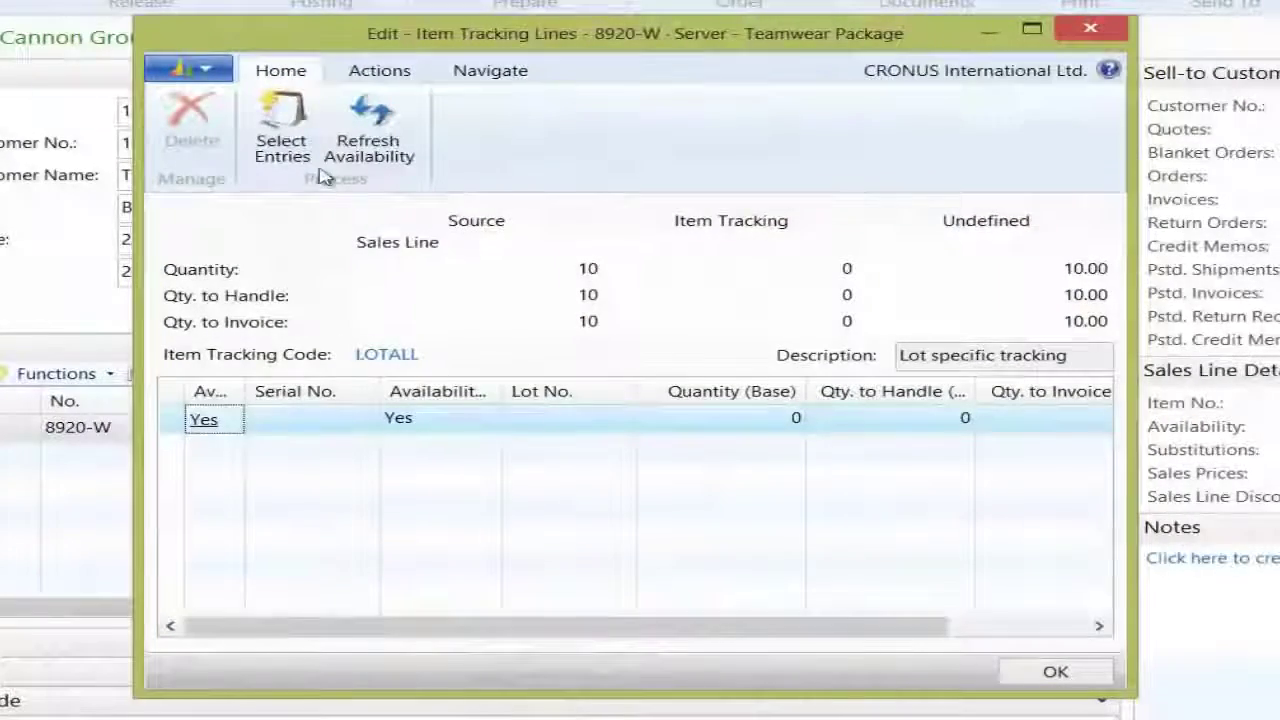
{"action": "left_click", "coordinate": [543, 420]}
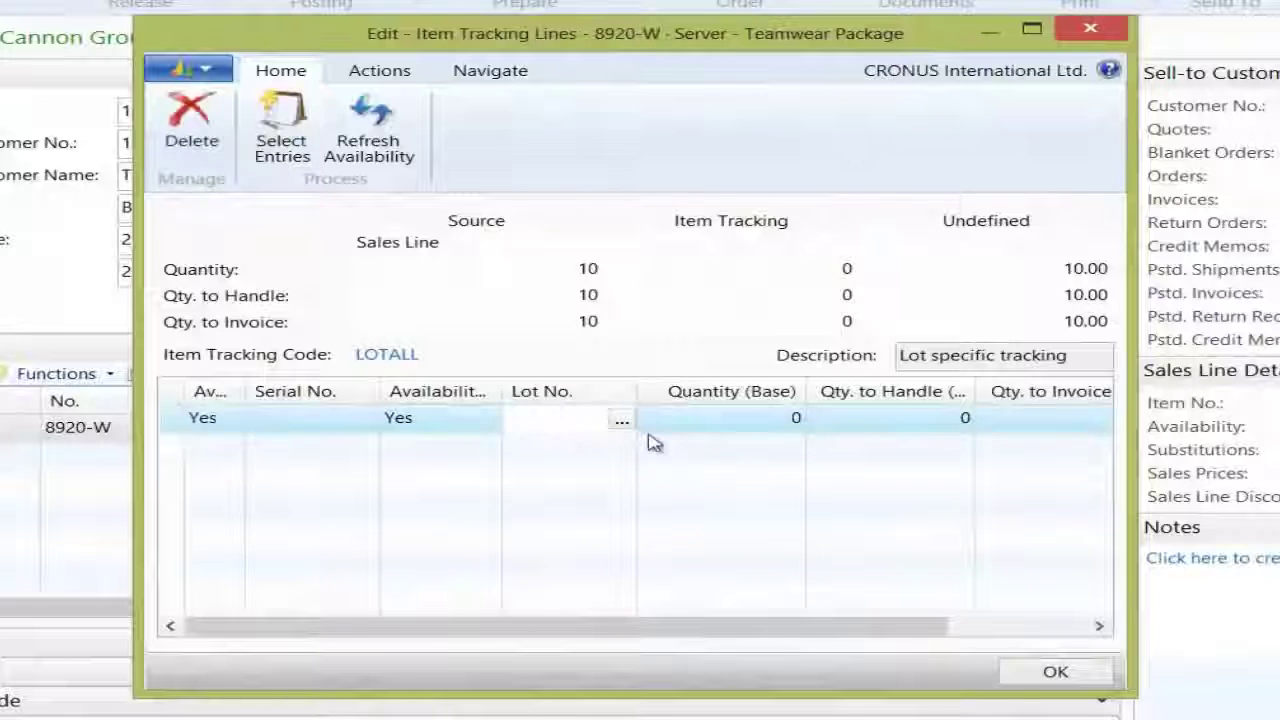
{"action": "type", "text": "IT1"}
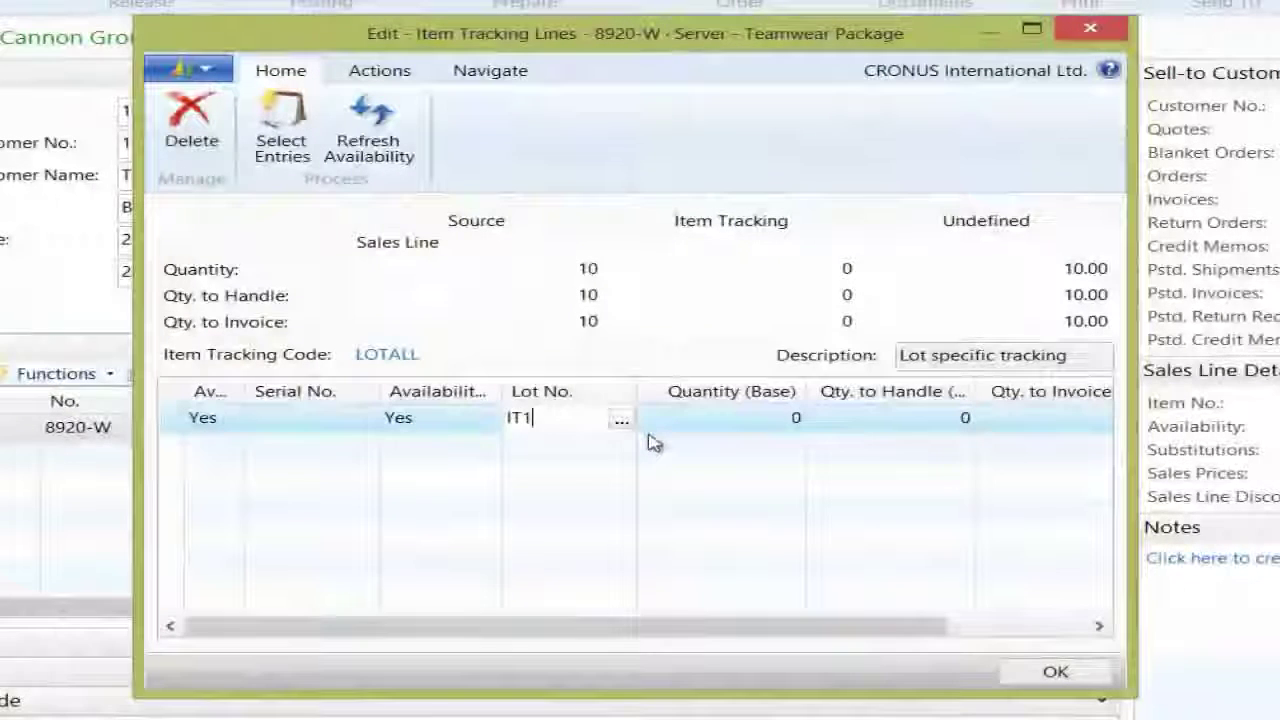
{"action": "key", "text": "Tab"}
{"action": "type", "text": "10"}
{"action": "key", "text": "Tab"}
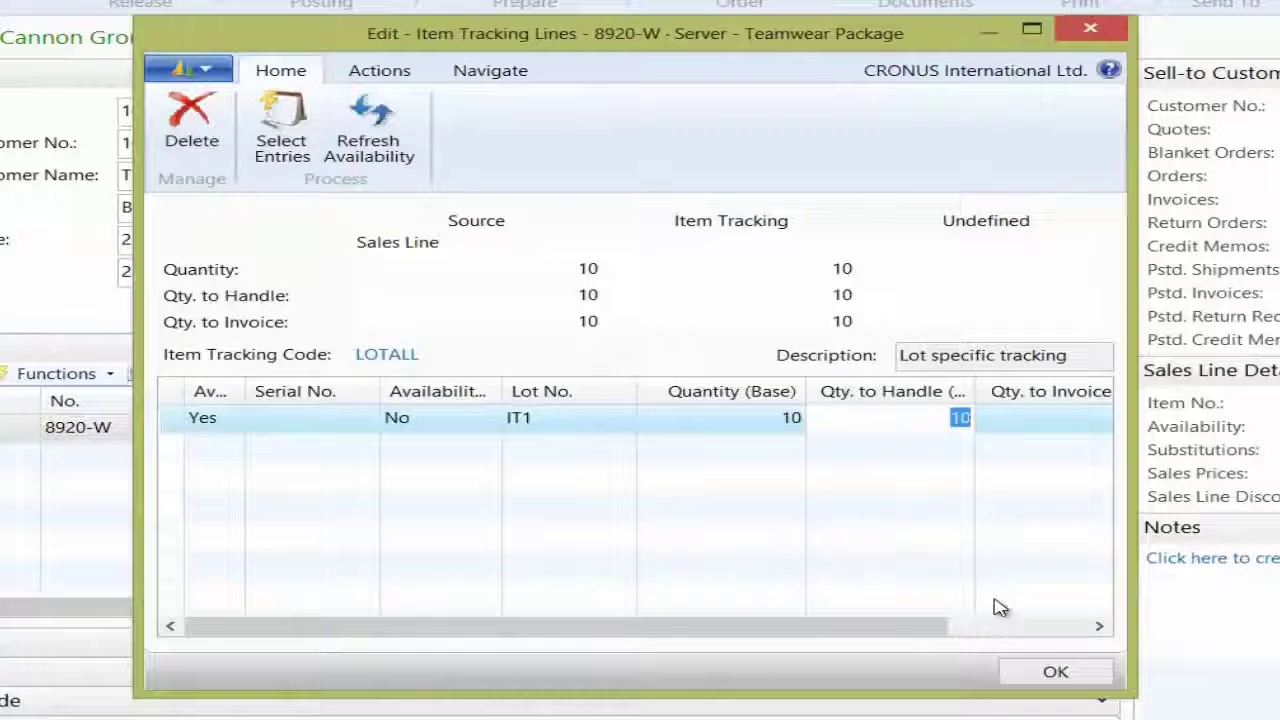
{"action": "left_click", "coordinate": [1060, 674]}
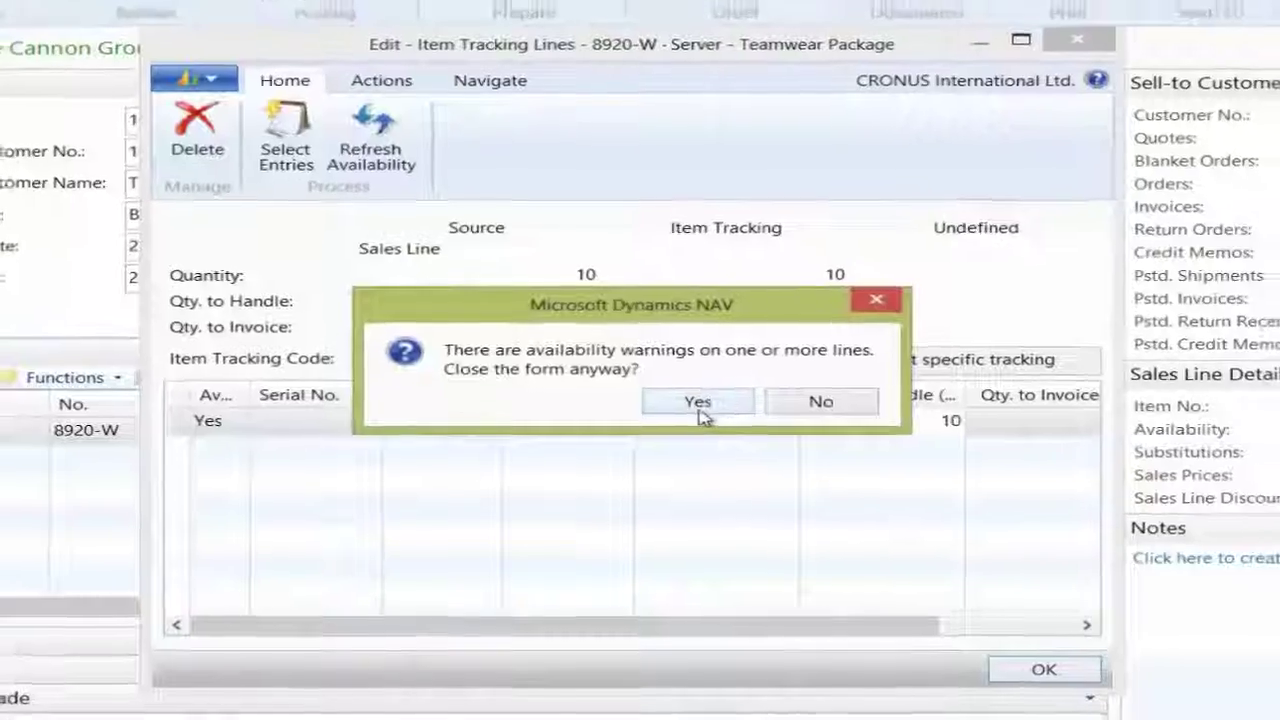
{"action": "left_click", "coordinate": [699, 404]}
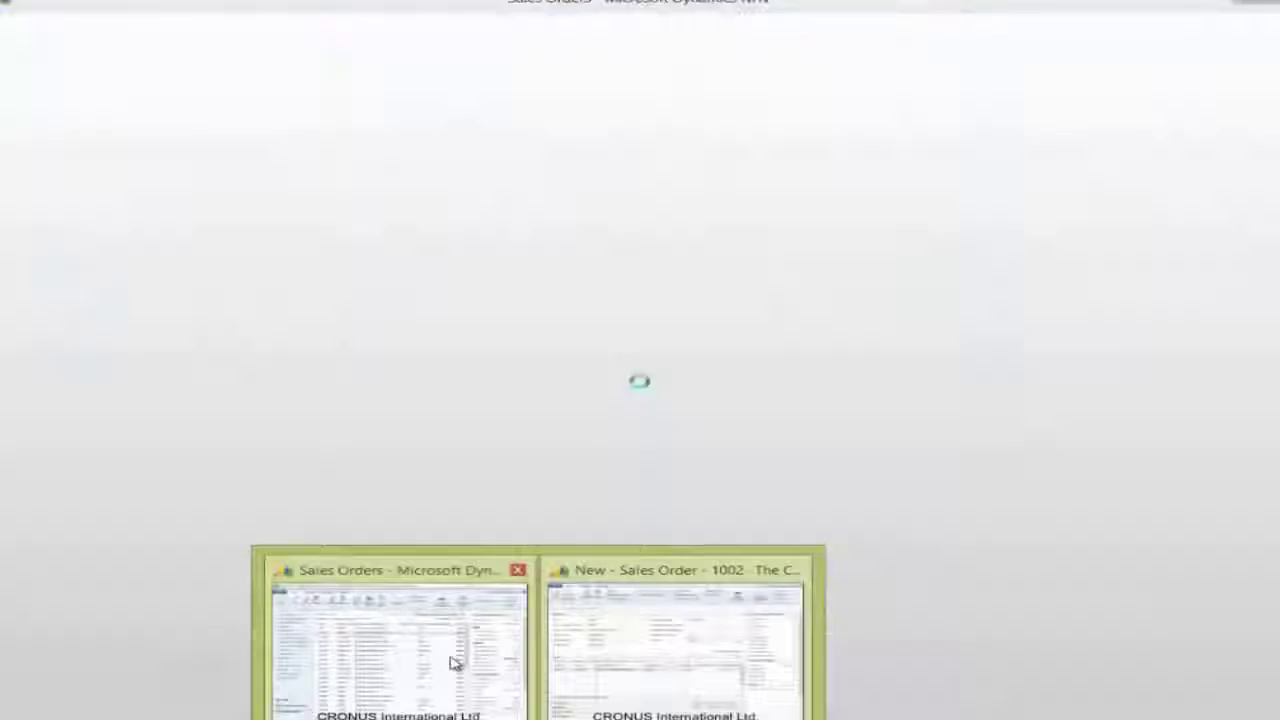
Switch back to the main window and open the planning worksheet from the Assembly area of the Warehouse department.
{"action": "left_click", "coordinate": [451, 660]}
{"action": "left_click", "coordinate": [56, 377]}
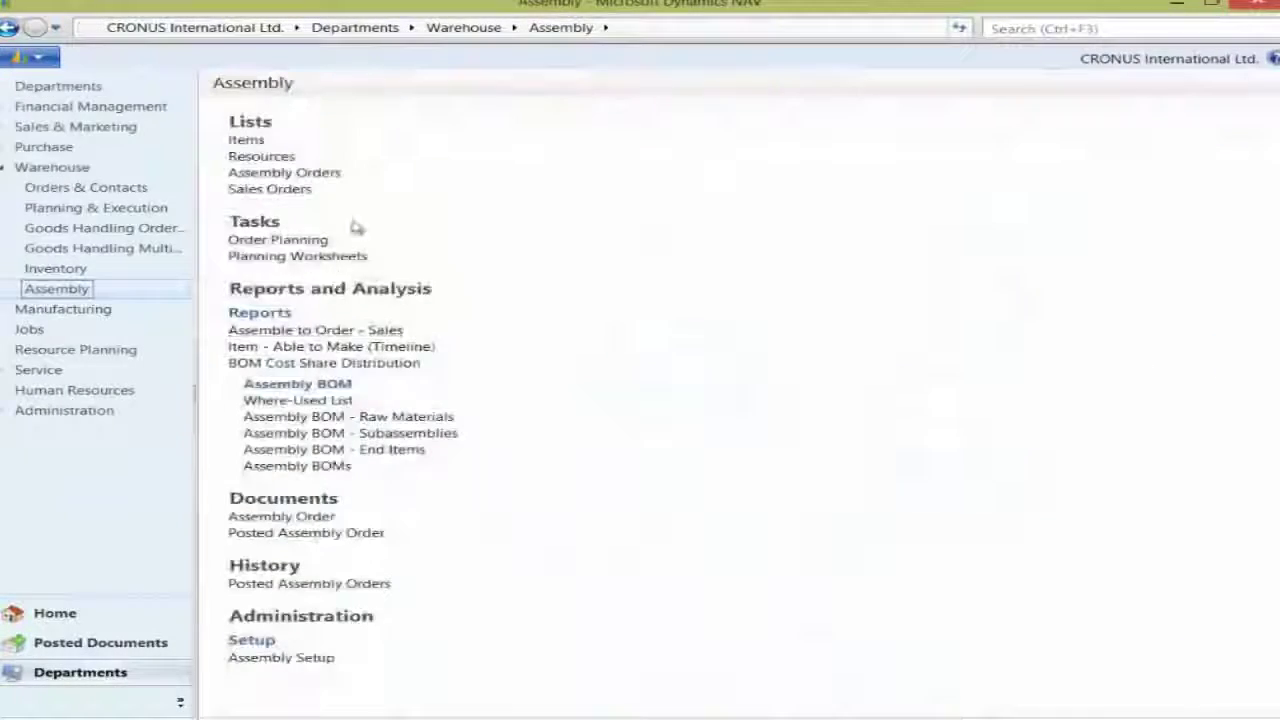
{"action": "left_click", "coordinate": [316, 257]}
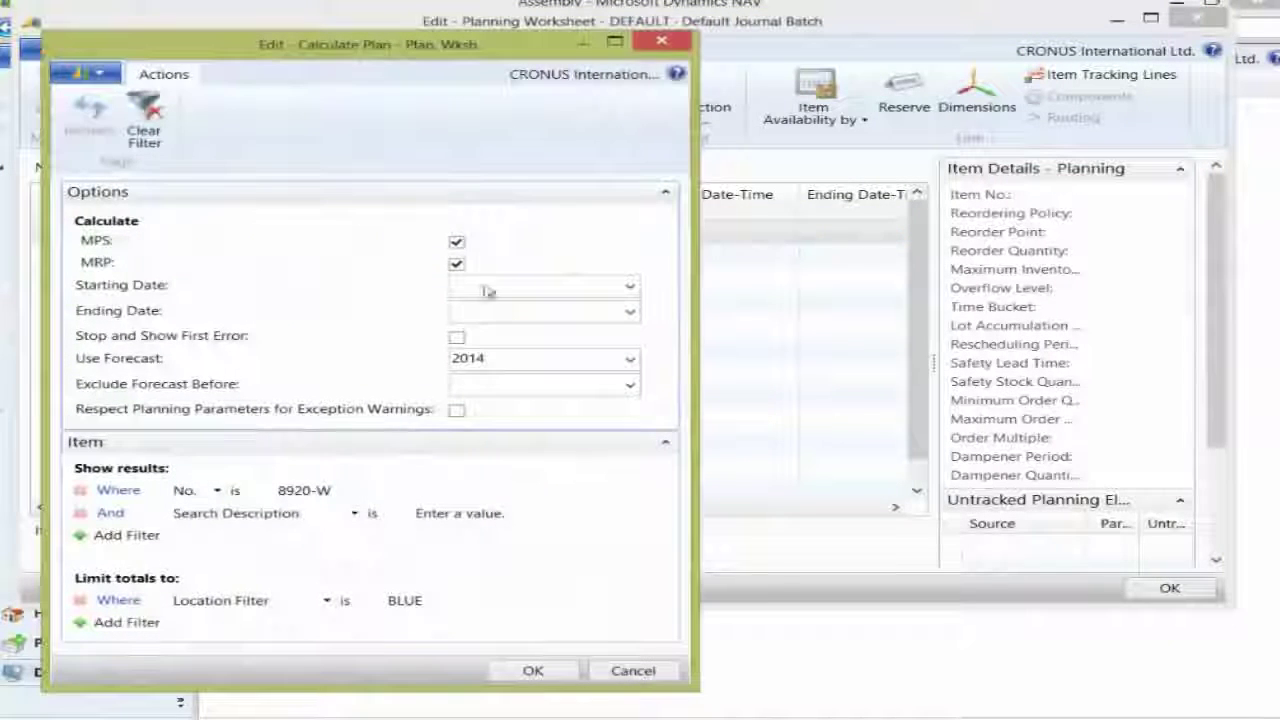
Calculate the regenerative plan for item 8920-W at location BLUE from 1/01/2014 to 31/12/2014.
{"action": "left_click", "coordinate": [489, 284]}
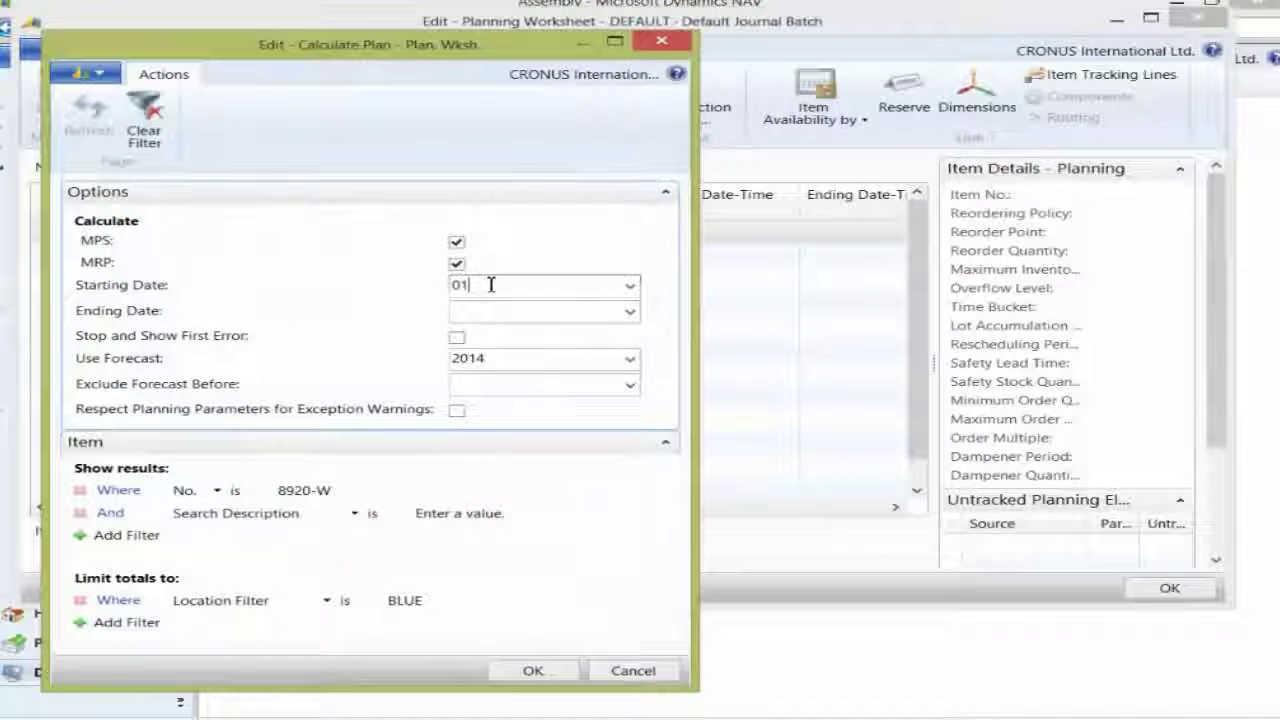
{"action": "type", "text": "01"}
{"action": "key", "text": "Tab"}
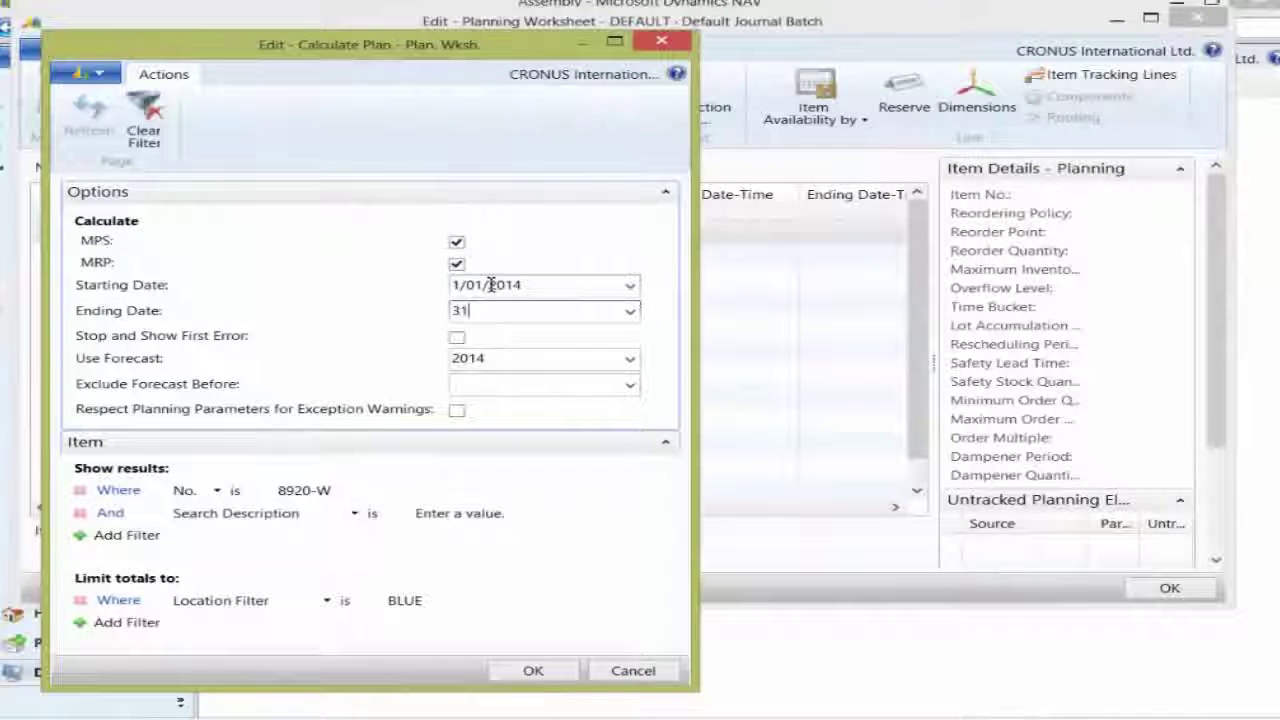
{"action": "type", "text": "3112"}
{"action": "key", "text": "Tab"}
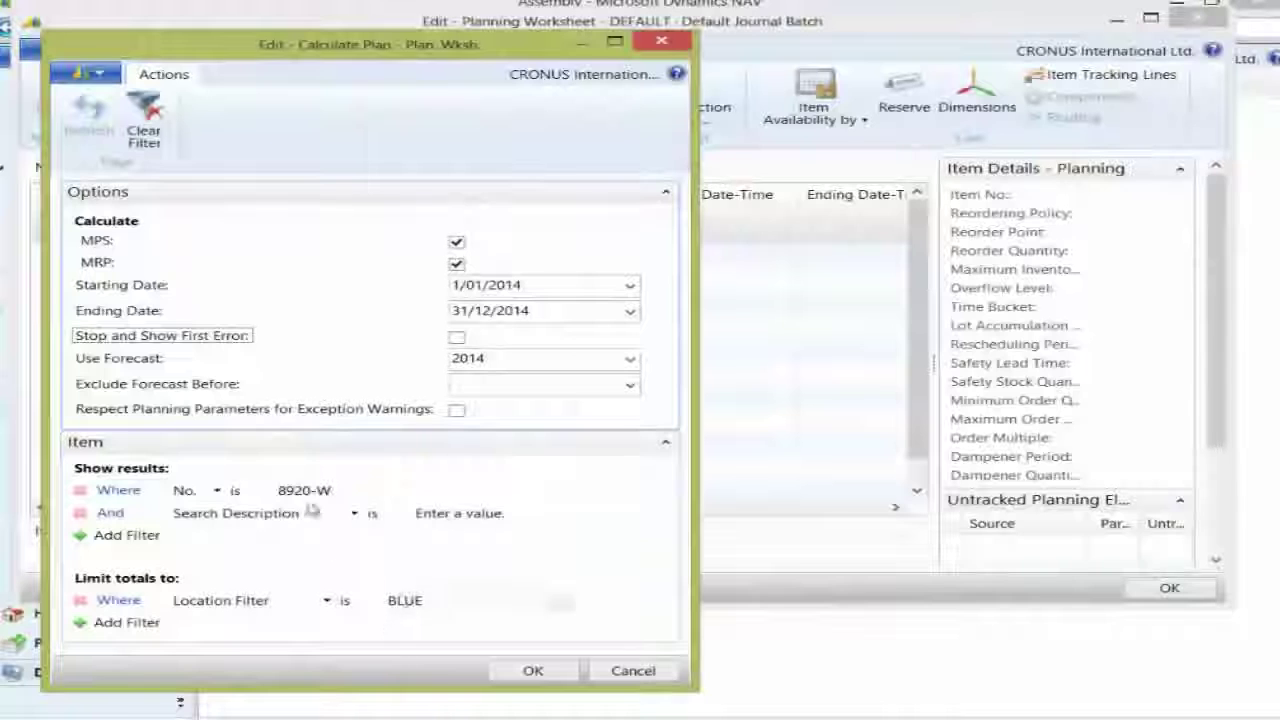
{"action": "left_click", "coordinate": [533, 671]}
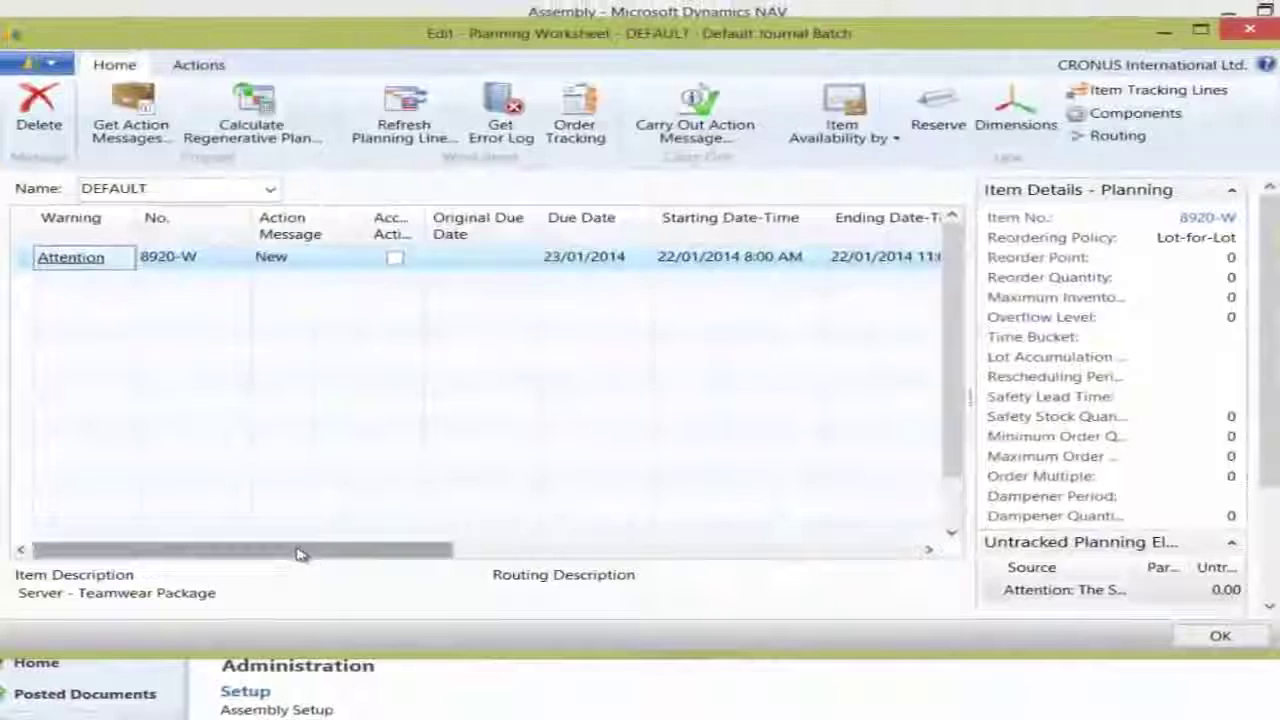
Examine the quantity and reference order details of the 8920-W planning line, and check the lot number in its item tracking lines.
{"action": "left_click_drag", "start_coordinate": [300, 553], "coordinate": [326, 553]}
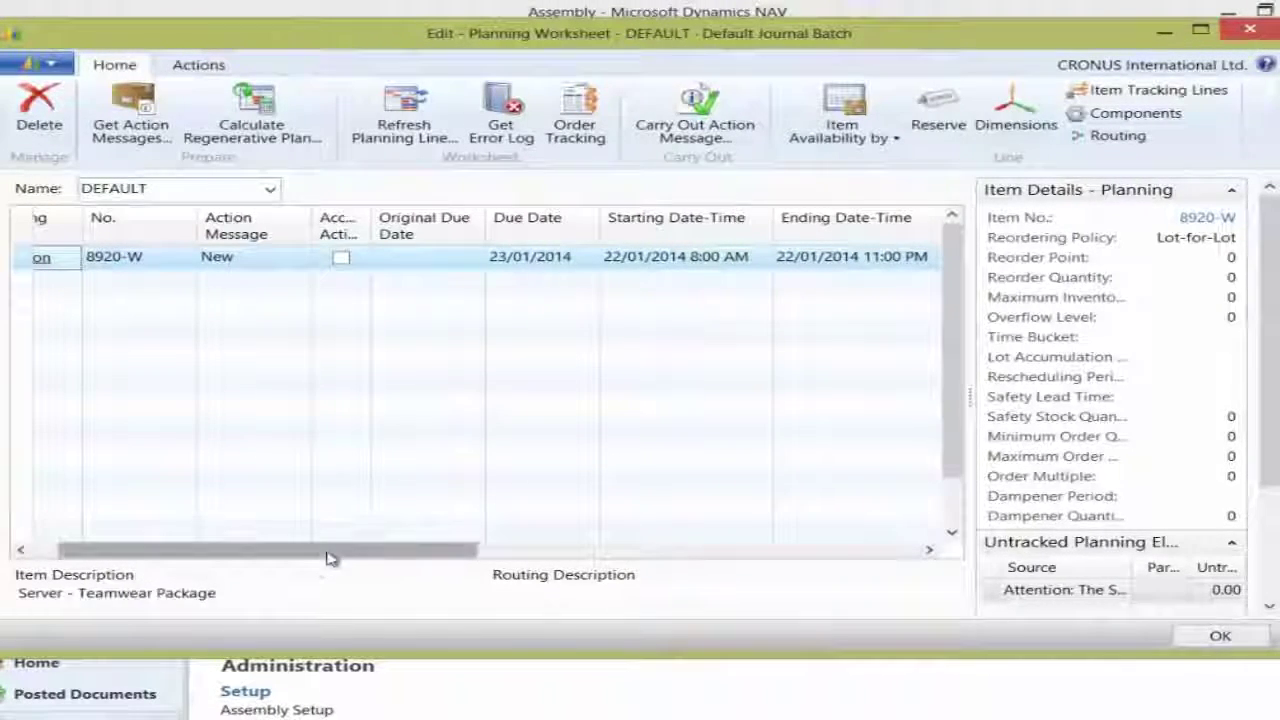
{"action": "left_click_drag", "start_coordinate": [331, 554], "coordinate": [779, 566]}
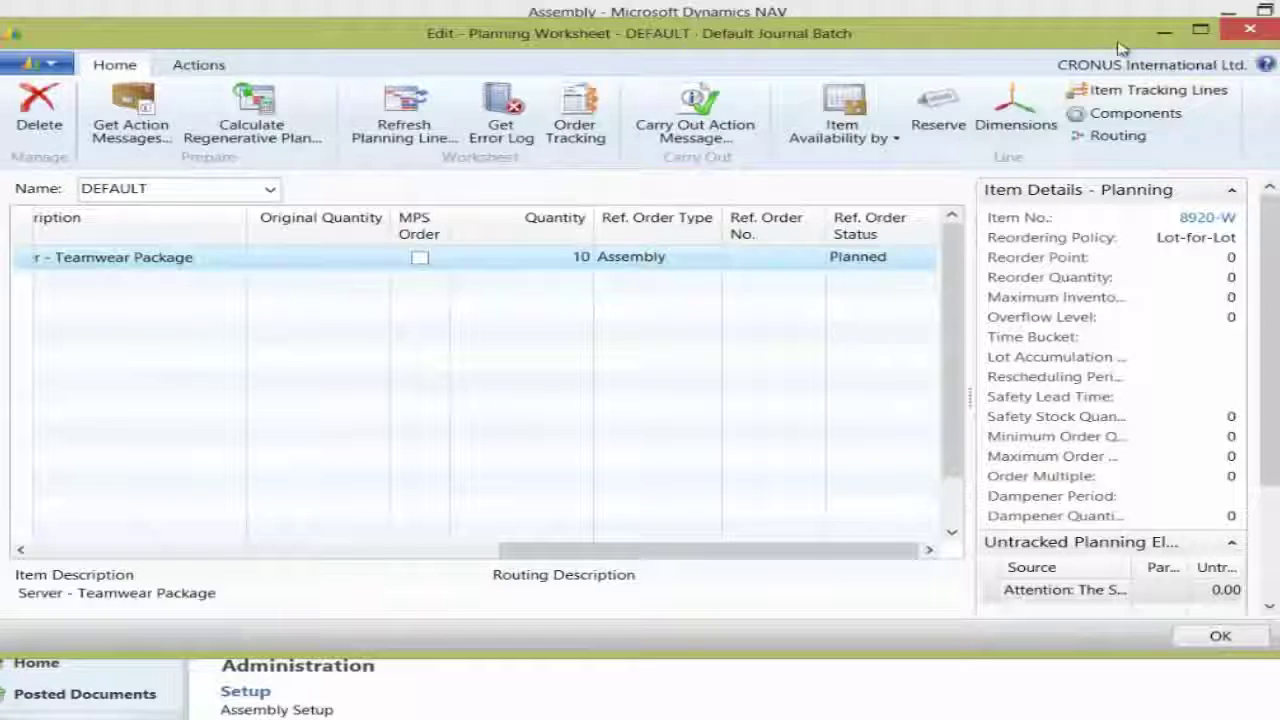
{"action": "left_click", "coordinate": [1155, 90]}
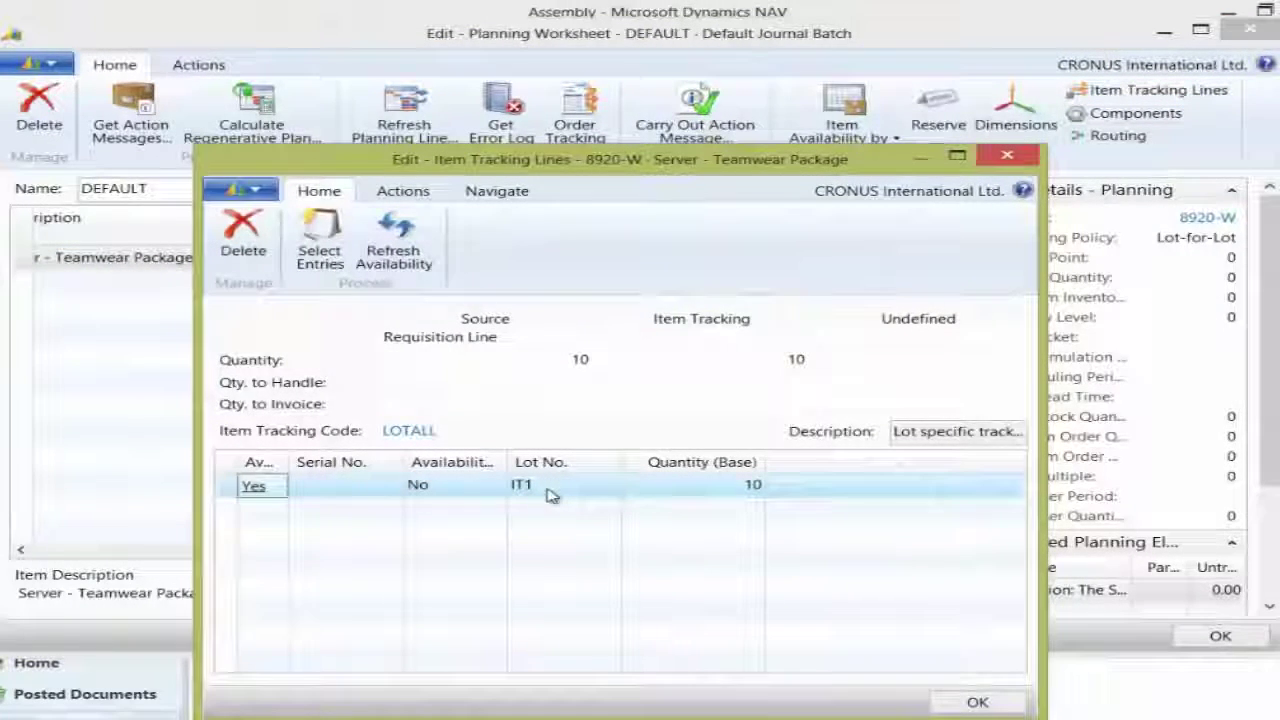
{"action": "mouse_move", "coordinate": [552, 495]}
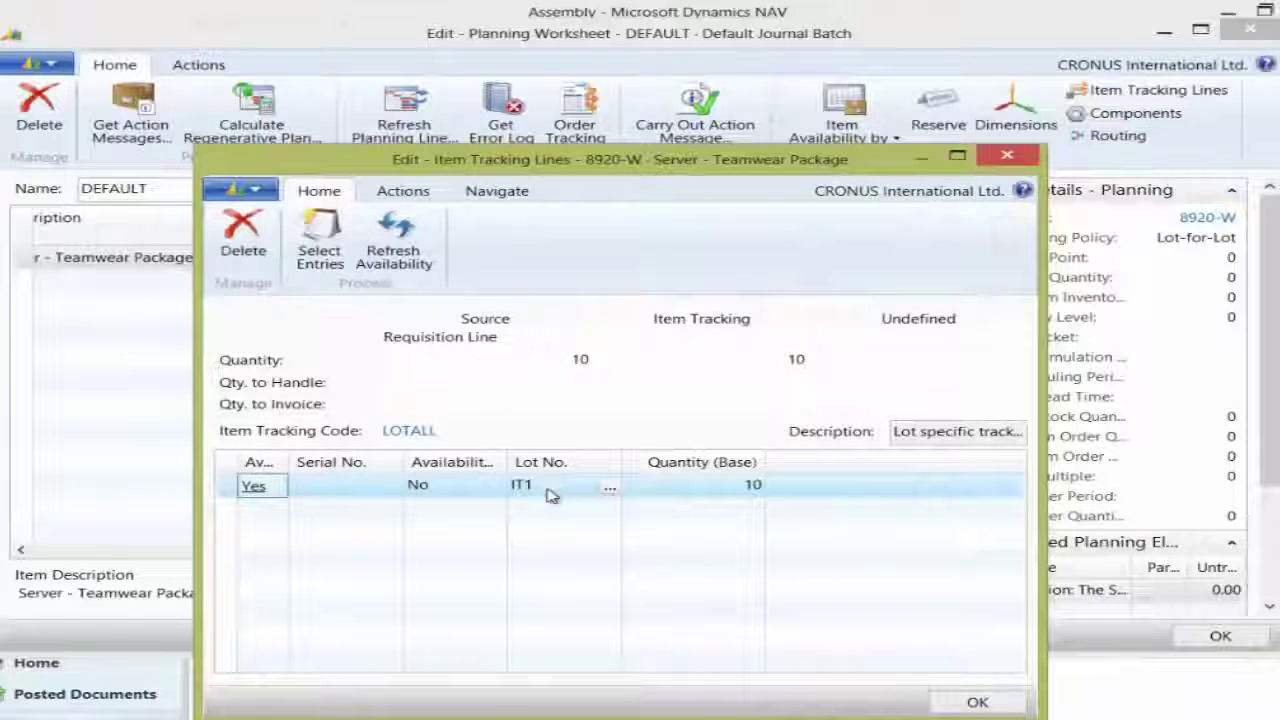